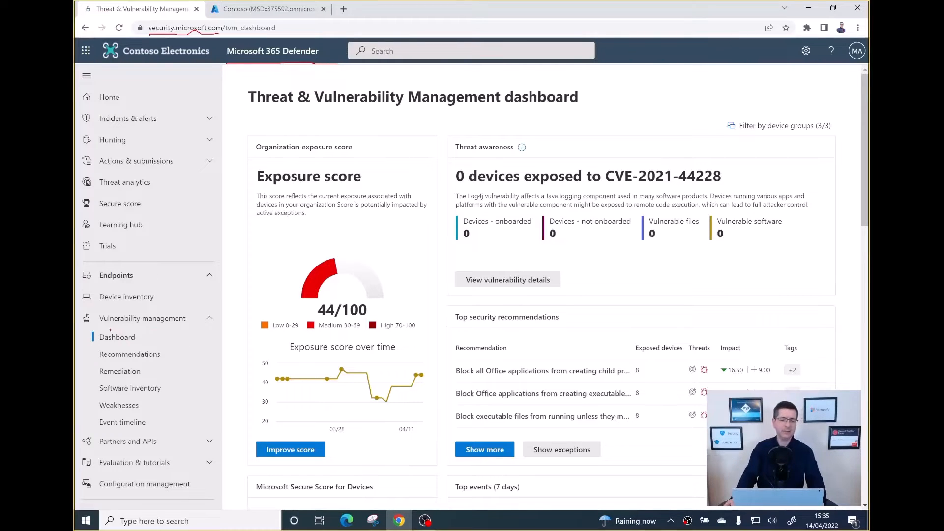
{"action": "left_click_drag", "start_coordinate": [118, 332], "coordinate": [173, 333]}
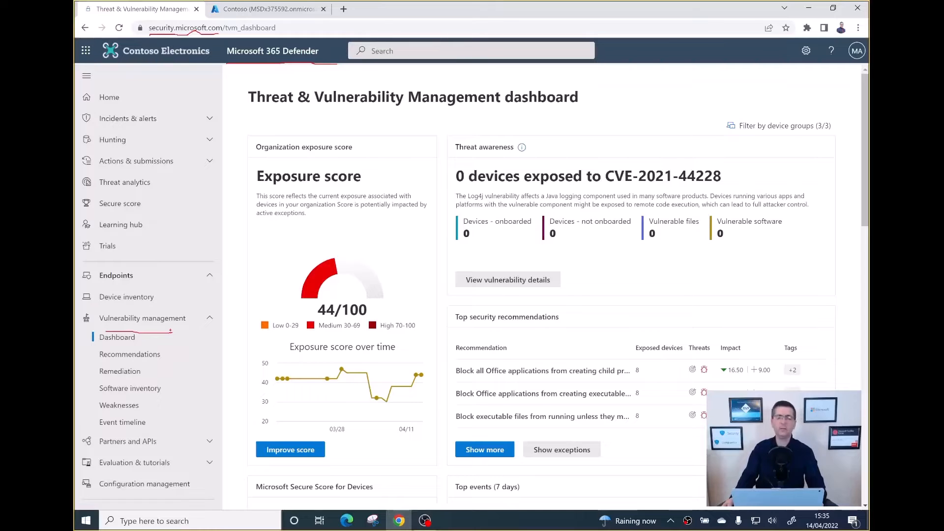
{"action": "left_click_drag", "start_coordinate": [103, 349], "coordinate": [133, 350]}
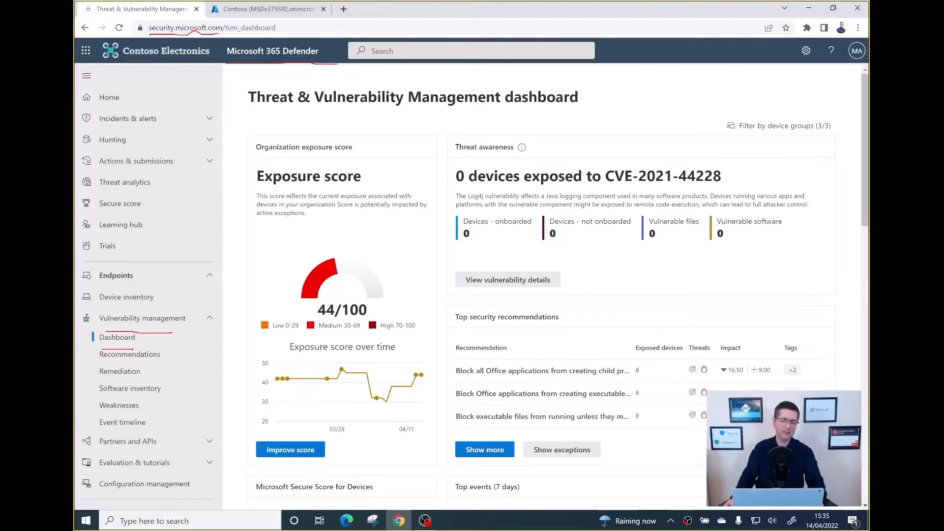
{"action": "key", "text": "Escape"}
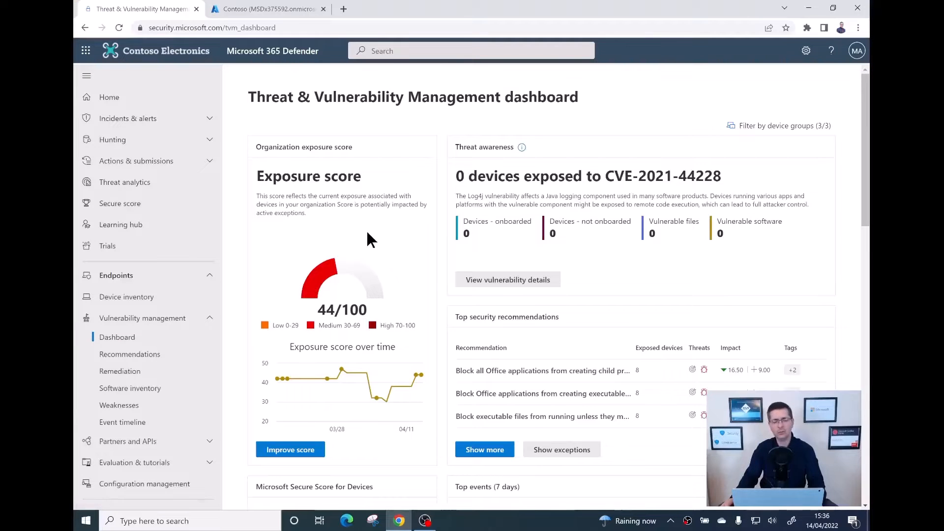
Step: Examine how the organization's exposure score developed over time at individual dates on the dashboard chart
{"action": "scroll", "coordinate": [367, 233], "scroll_direction": "down", "scroll_amount": 1}
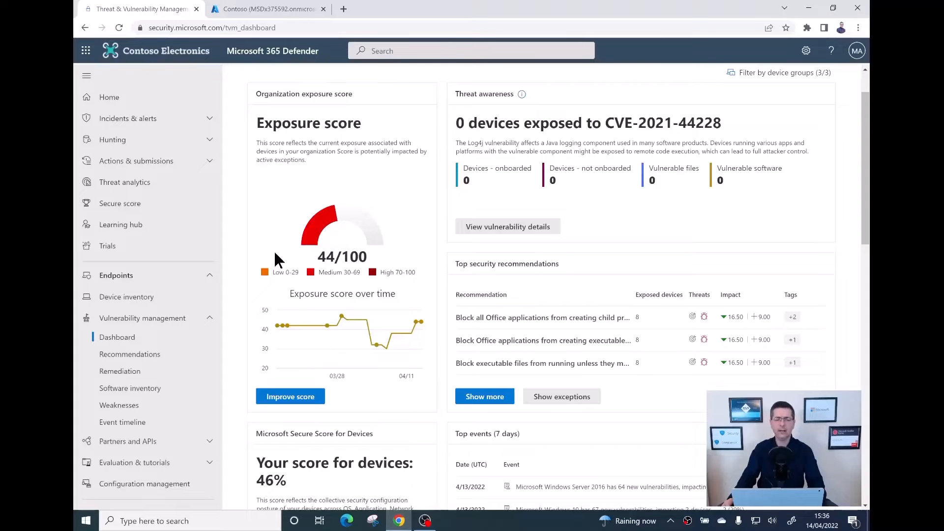
{"action": "mouse_move", "coordinate": [277, 326]}
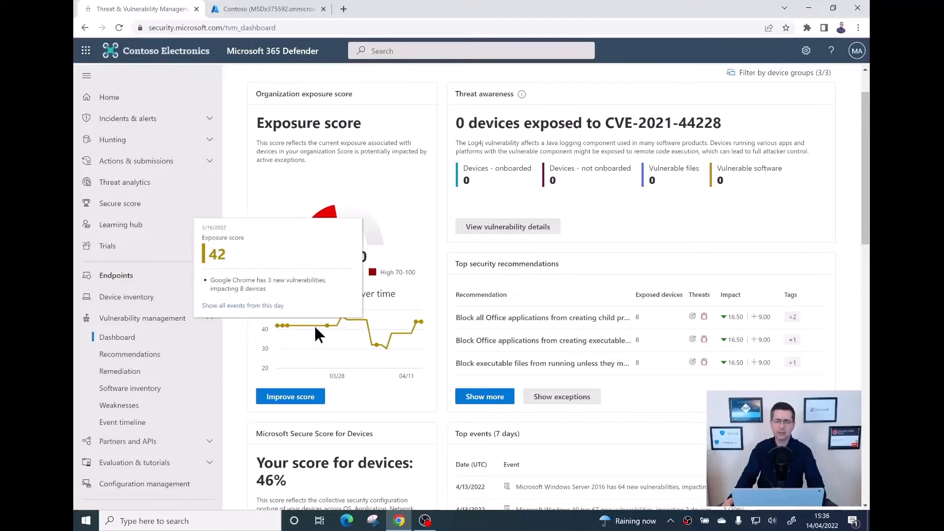
{"action": "mouse_move", "coordinate": [365, 339]}
{"action": "mouse_move", "coordinate": [344, 318]}
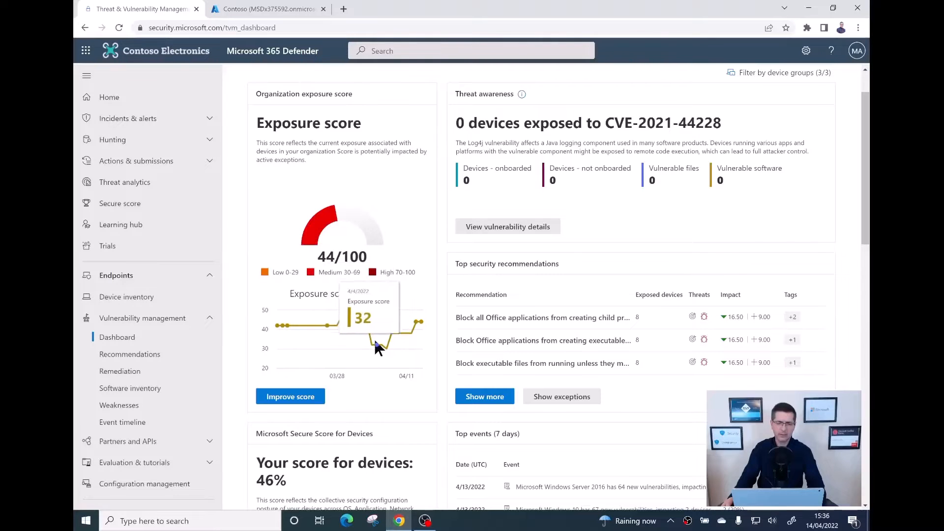
{"action": "mouse_move", "coordinate": [418, 329]}
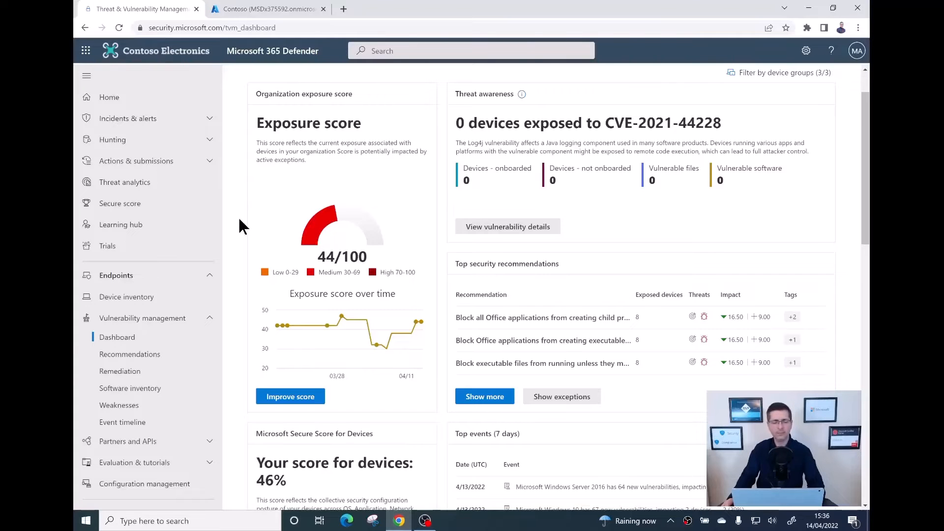
Step: Review the Microsoft Secure Score for Devices and its breakdown by category on the dashboard
{"action": "scroll", "coordinate": [239, 214], "scroll_direction": "down", "scroll_amount": 5}
{"action": "scroll", "coordinate": [239, 220], "scroll_direction": "down", "scroll_amount": 2}
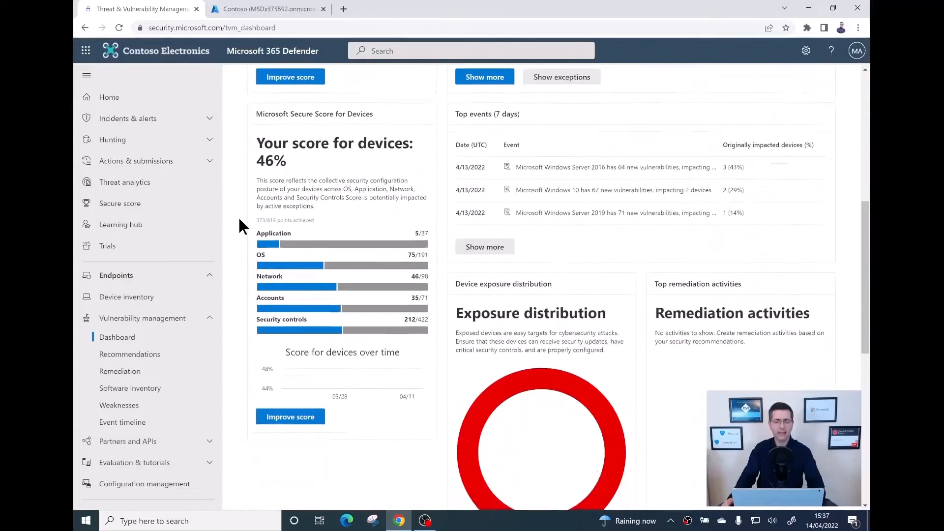
{"action": "scroll", "coordinate": [239, 220], "scroll_direction": "up", "scroll_amount": 1}
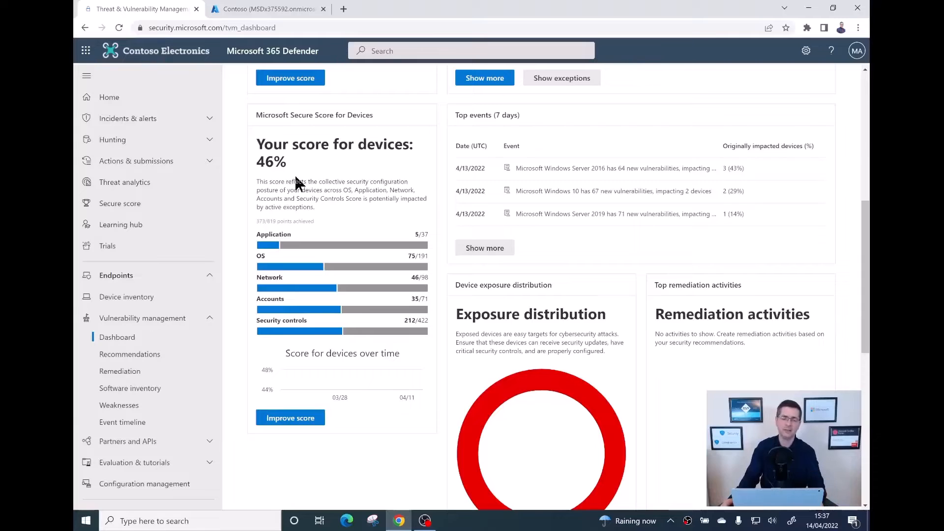
{"action": "key", "text": "ctrl+2"}
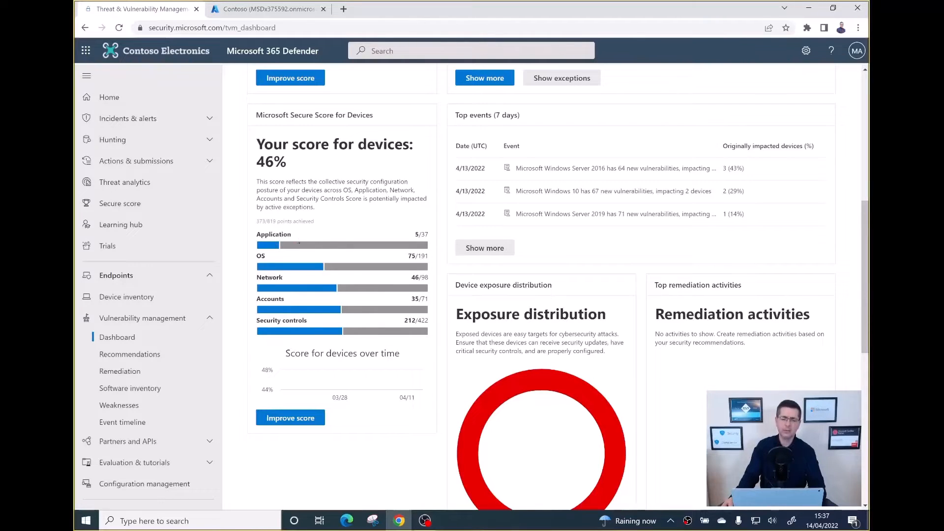
{"action": "left_click_drag", "start_coordinate": [300, 238], "coordinate": [335, 238]}
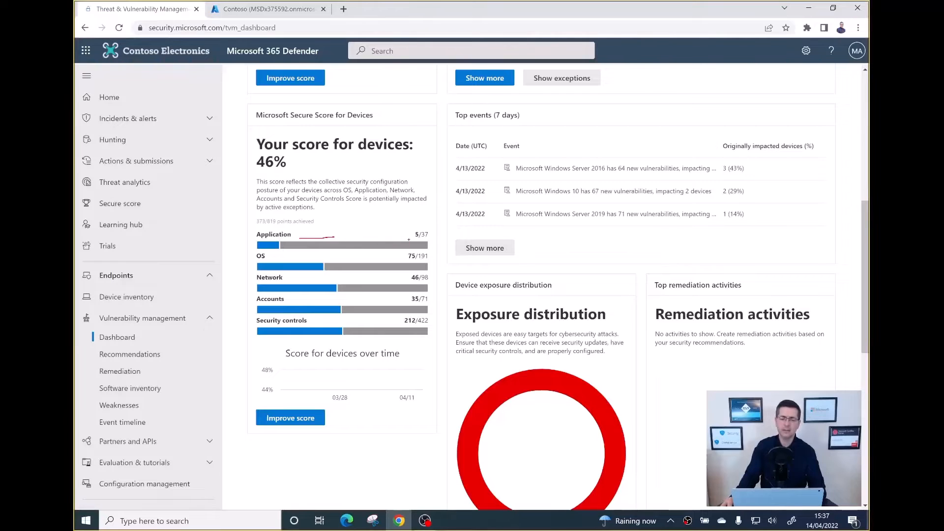
{"action": "left_click_drag", "start_coordinate": [409, 240], "coordinate": [422, 240]}
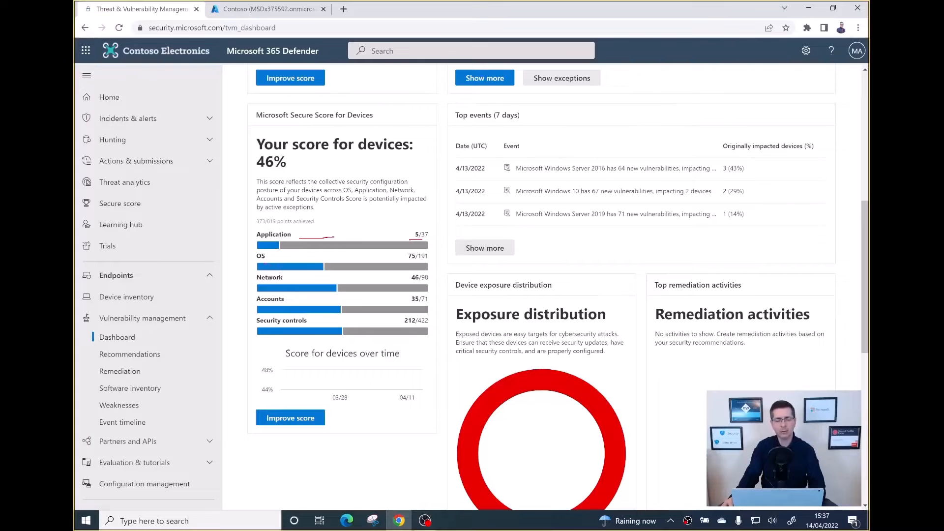
{"action": "left_click_drag", "start_coordinate": [257, 262], "coordinate": [277, 260]}
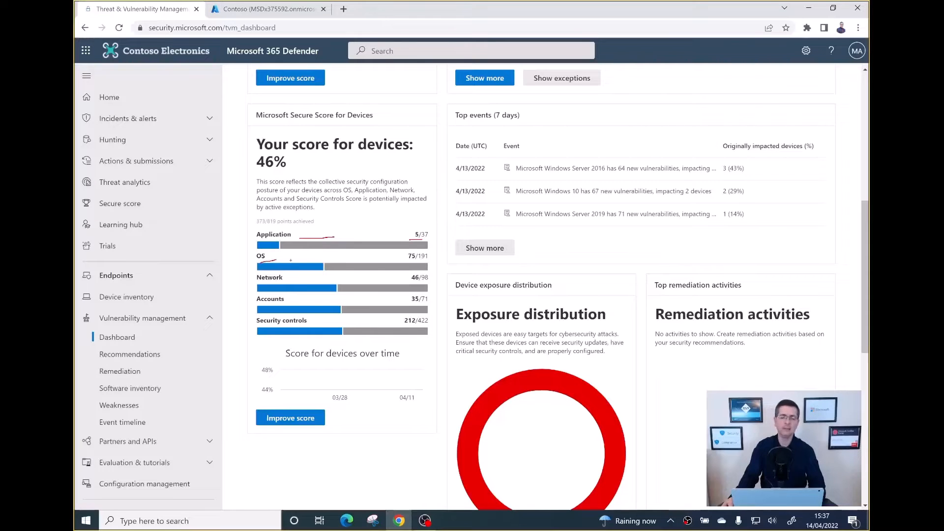
{"action": "left_click_drag", "start_coordinate": [332, 269], "coordinate": [348, 259]}
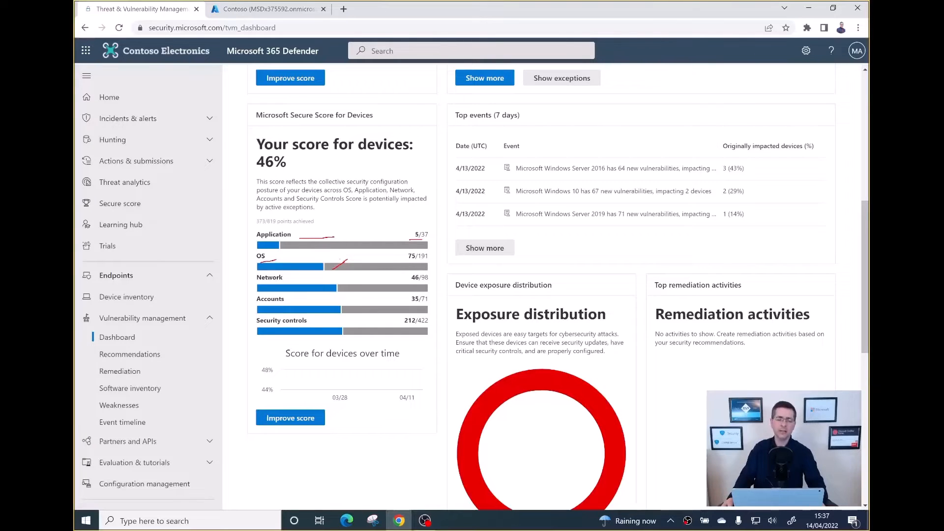
{"action": "mouse_move", "coordinate": [324, 261]}
{"action": "left_mouse_down"}
{"action": "mouse_move", "coordinate": [371, 254]}
{"action": "mouse_move", "coordinate": [431, 263]}
{"action": "mouse_move", "coordinate": [336, 275]}
{"action": "left_mouse_up"}
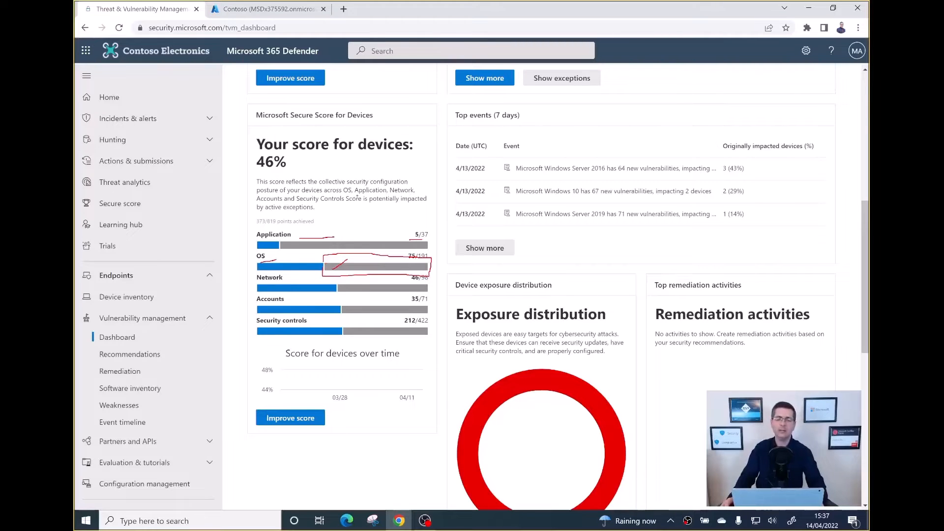
{"action": "key", "text": "Escape"}
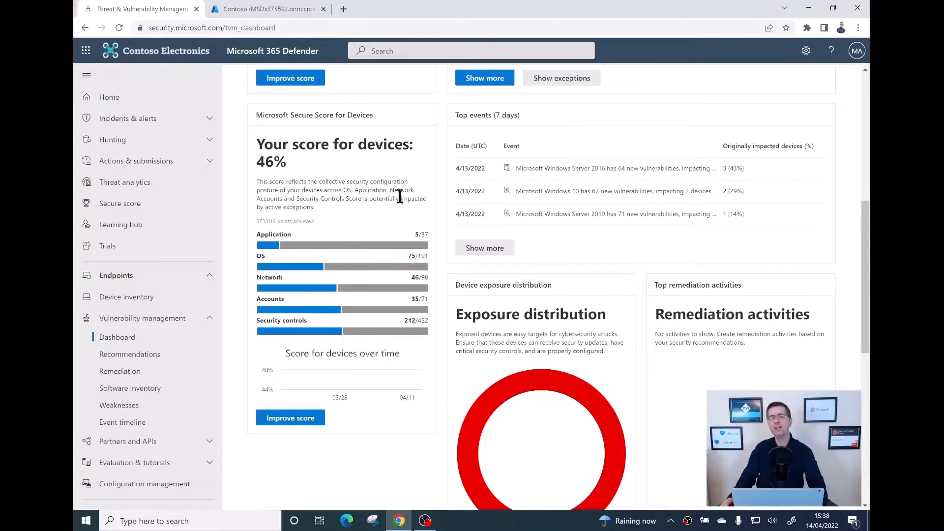
Step: Compare the exposure score with the device secure score and inspect the opportunity points in the OS category
{"action": "scroll", "coordinate": [345, 225], "scroll_direction": "up", "scroll_amount": 5}
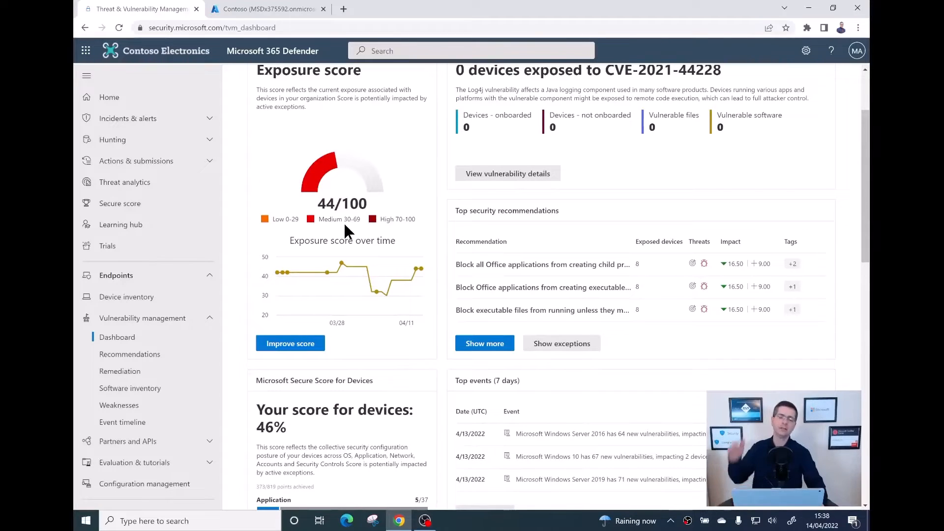
{"action": "mouse_move", "coordinate": [305, 307]}
{"action": "scroll", "coordinate": [305, 307], "scroll_direction": "down", "scroll_amount": 4}
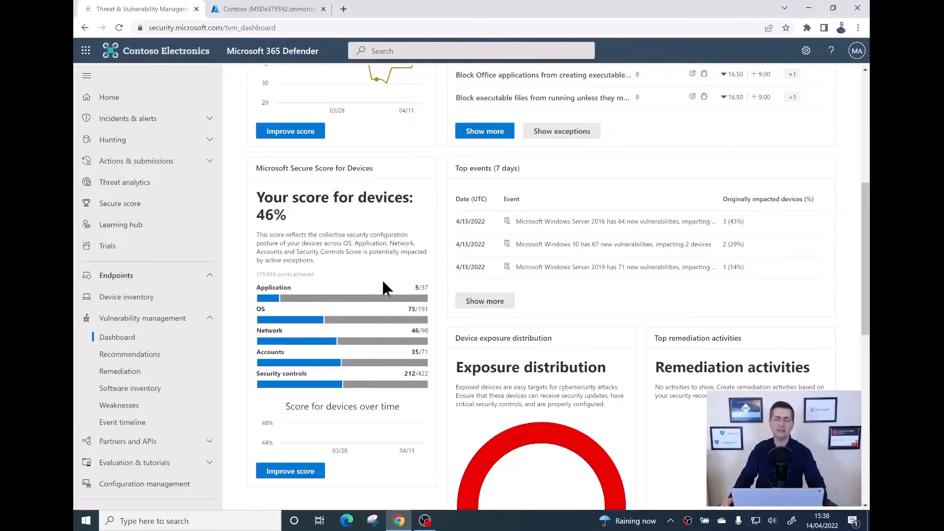
{"action": "scroll", "coordinate": [350, 270], "scroll_direction": "down", "scroll_amount": 1}
{"action": "mouse_move", "coordinate": [350, 270]}
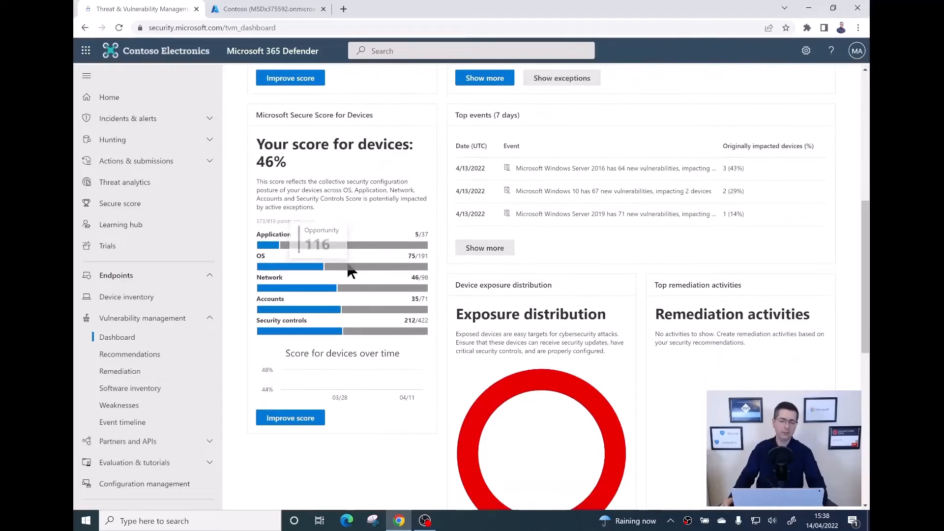
Step: Open the vulnerability management recommendations and look through the full list of security recommendations
{"action": "left_click", "coordinate": [143, 363]}
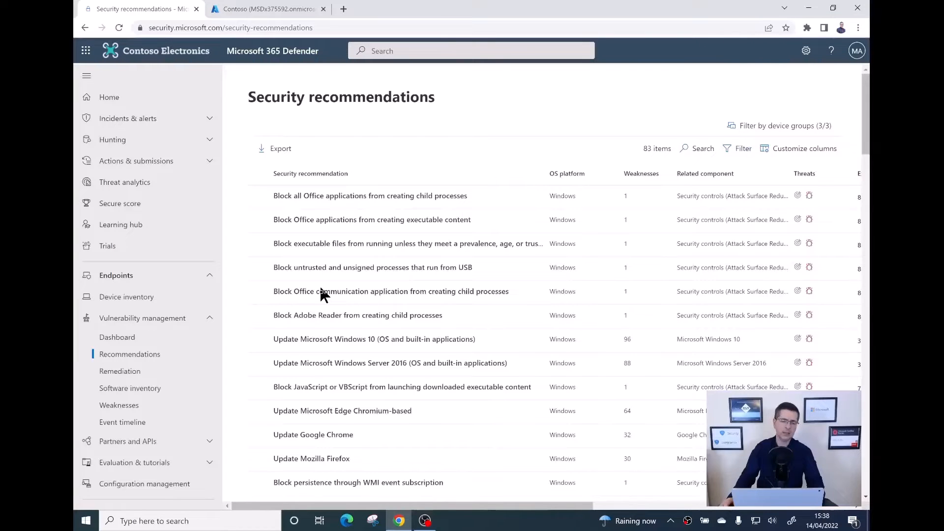
{"action": "scroll", "coordinate": [320, 289], "scroll_direction": "down", "scroll_amount": 10}
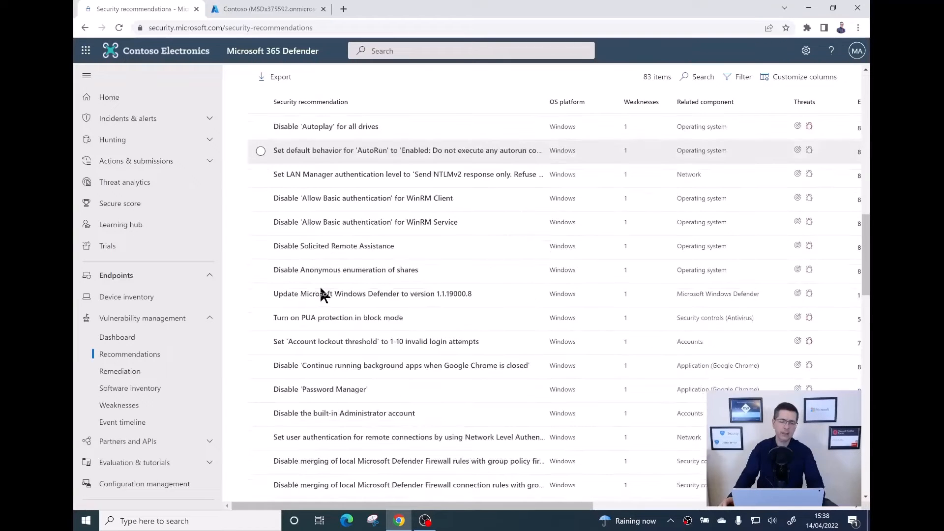
{"action": "scroll", "coordinate": [320, 289], "scroll_direction": "down", "scroll_amount": 10}
{"action": "scroll", "coordinate": [320, 290], "scroll_direction": "up", "scroll_amount": 9}
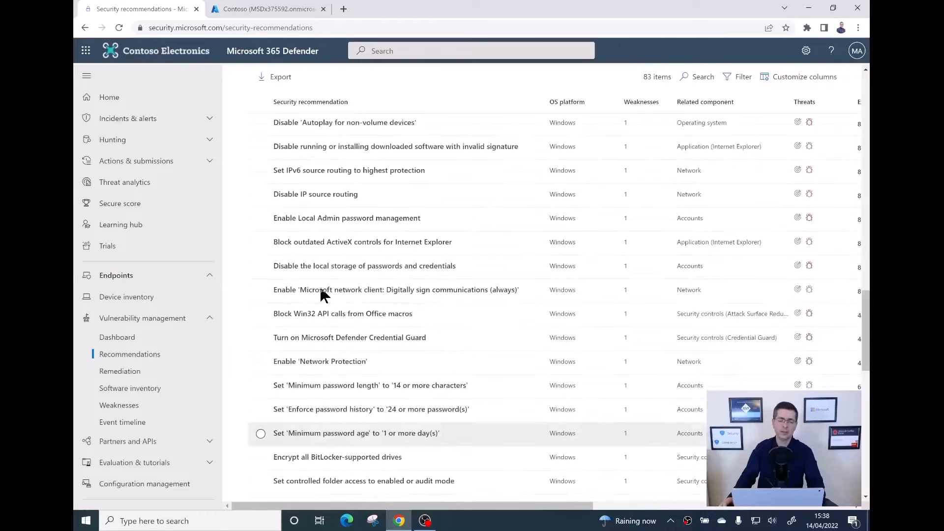
{"action": "scroll", "coordinate": [345, 287], "scroll_direction": "up", "scroll_amount": 5}
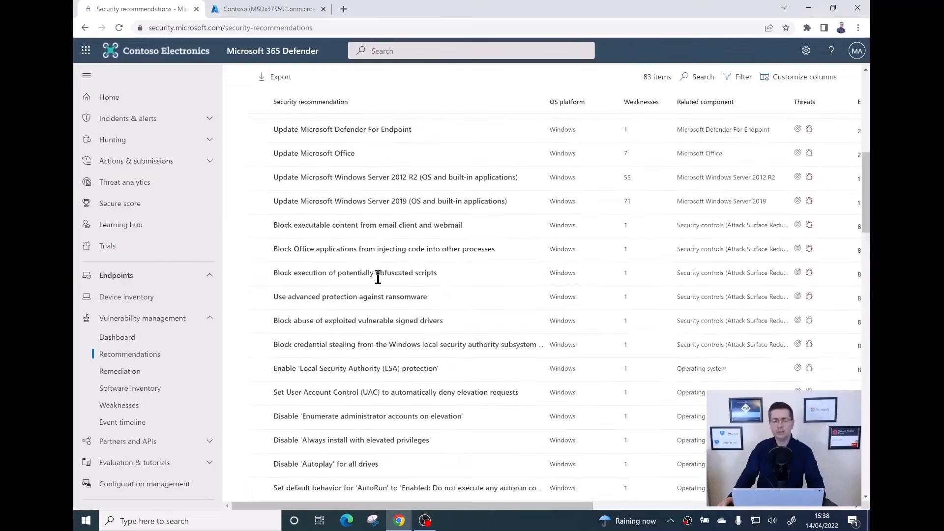
{"action": "scroll", "coordinate": [378, 278], "scroll_direction": "up", "scroll_amount": 8}
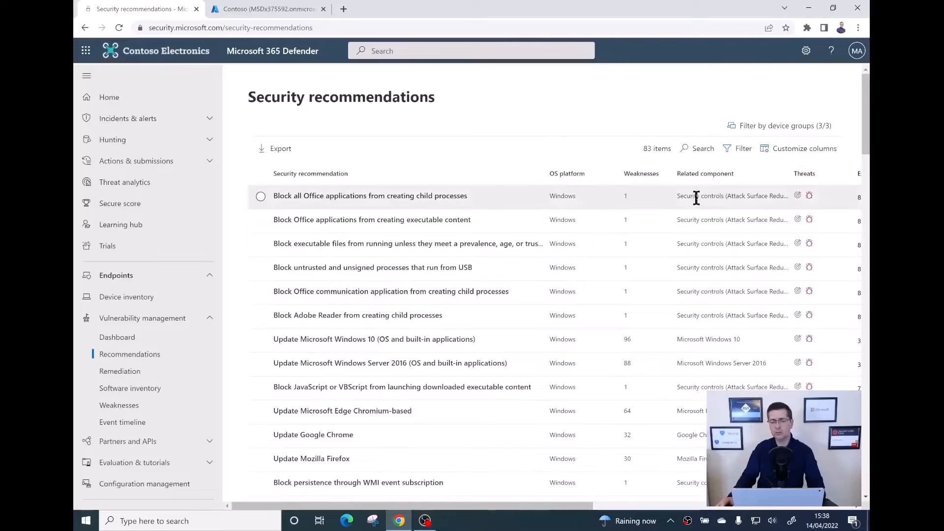
Step: Filter the security recommendations by the remediation types Software update and Software upgrade
{"action": "left_click", "coordinate": [743, 151]}
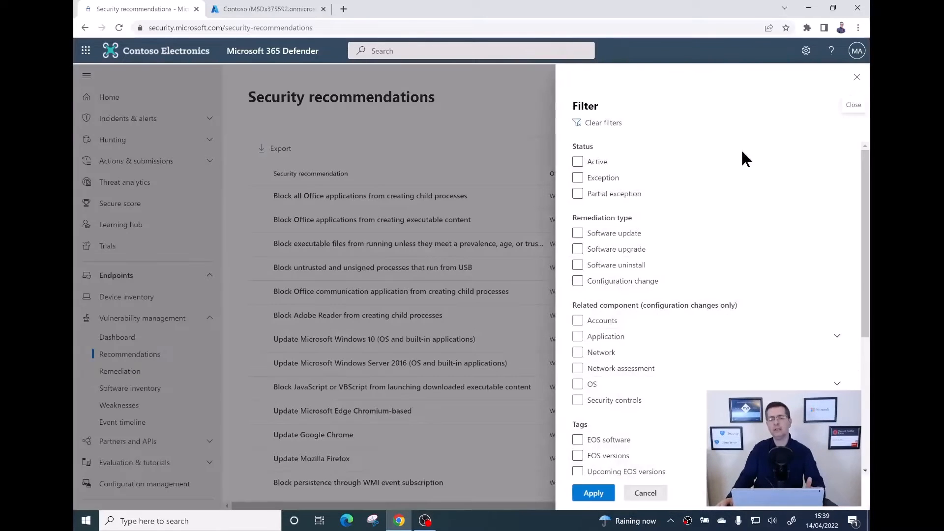
{"action": "left_click", "coordinate": [640, 234]}
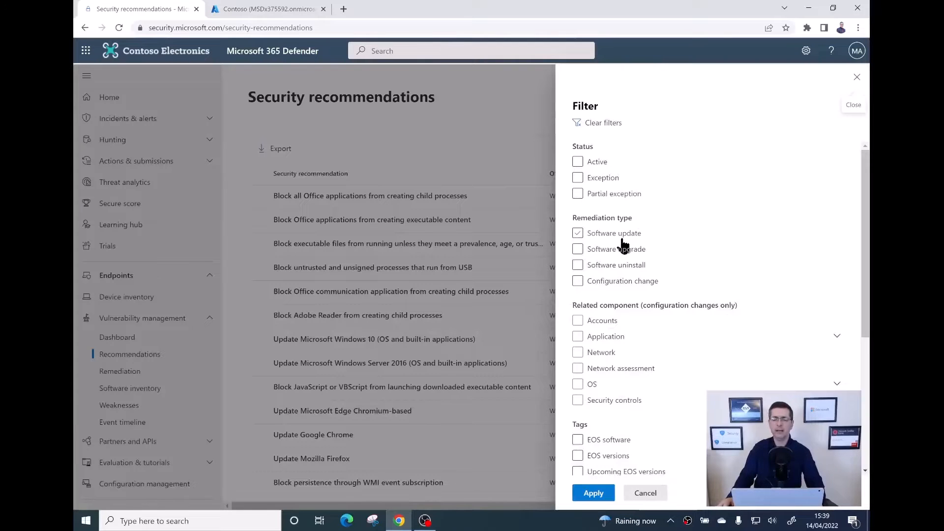
{"action": "left_click", "coordinate": [625, 250]}
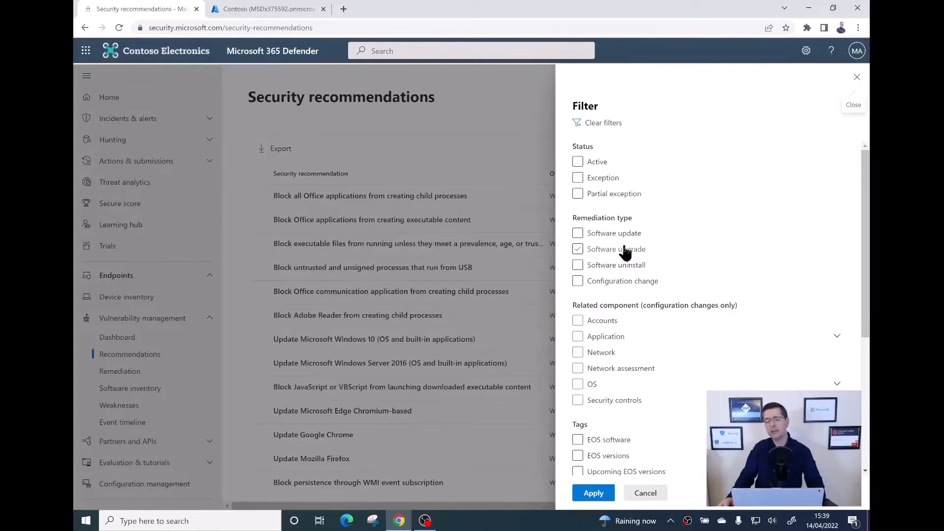
{"action": "left_click", "coordinate": [578, 234]}
{"action": "left_click", "coordinate": [588, 251]}
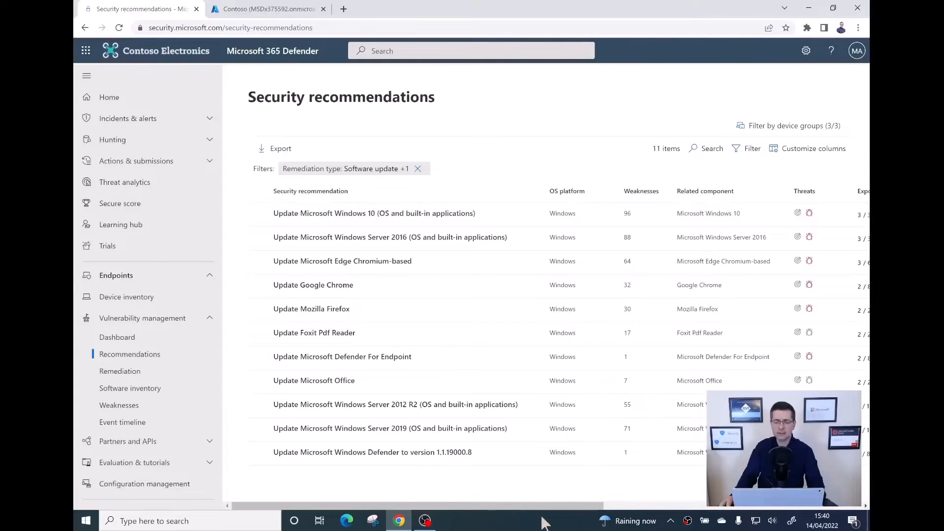
Step: Check the exposed devices and impact columns of the filtered list, and view the Microsoft Windows 10 update recommendation's general details
{"action": "left_click_drag", "start_coordinate": [563, 501], "coordinate": [733, 504]}
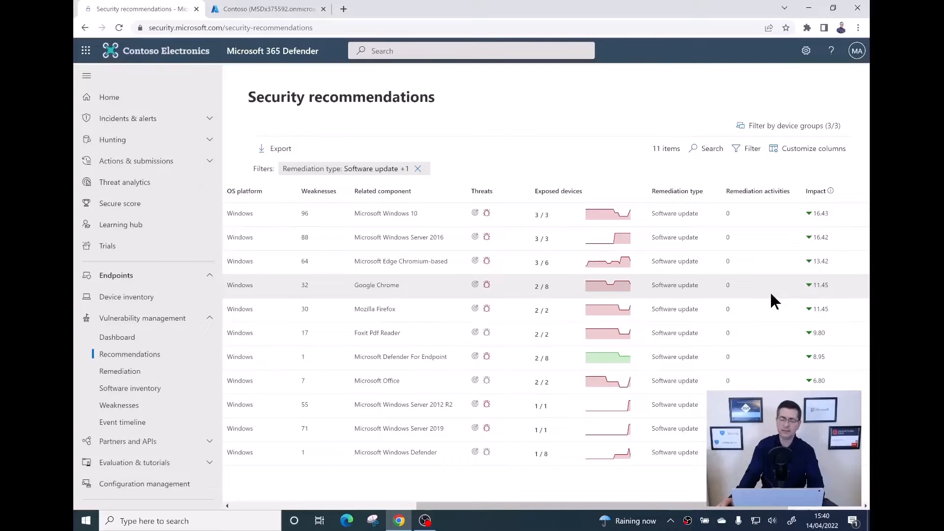
{"action": "left_click", "coordinate": [546, 216]}
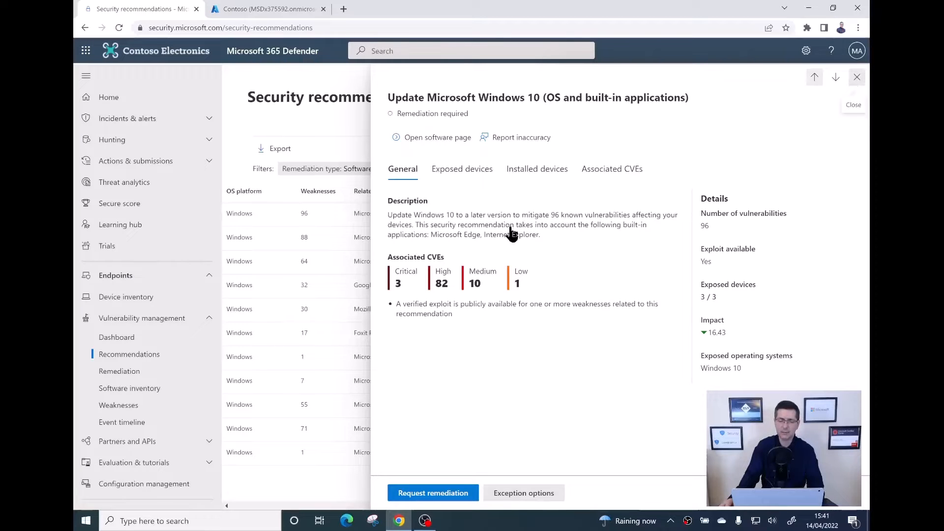
{"action": "key", "text": "Escape"}
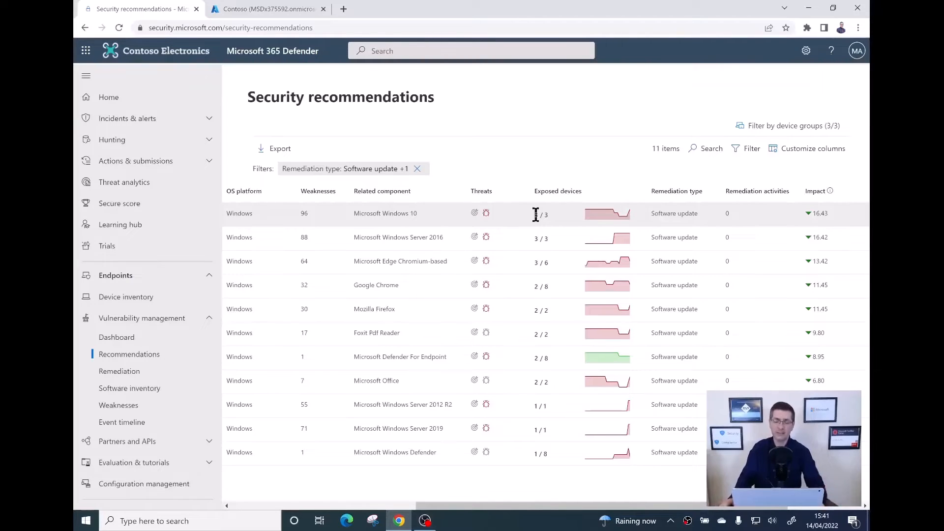
Step: Export the exposed devices of the Update Microsoft Windows 10 recommendation and open the exported CSV file in Excel
{"action": "left_click", "coordinate": [393, 215]}
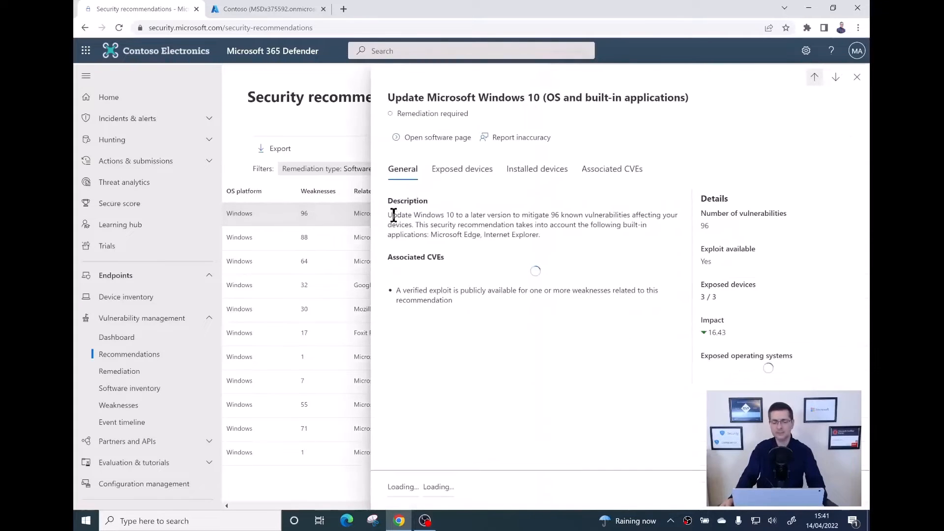
{"action": "left_click", "coordinate": [460, 180]}
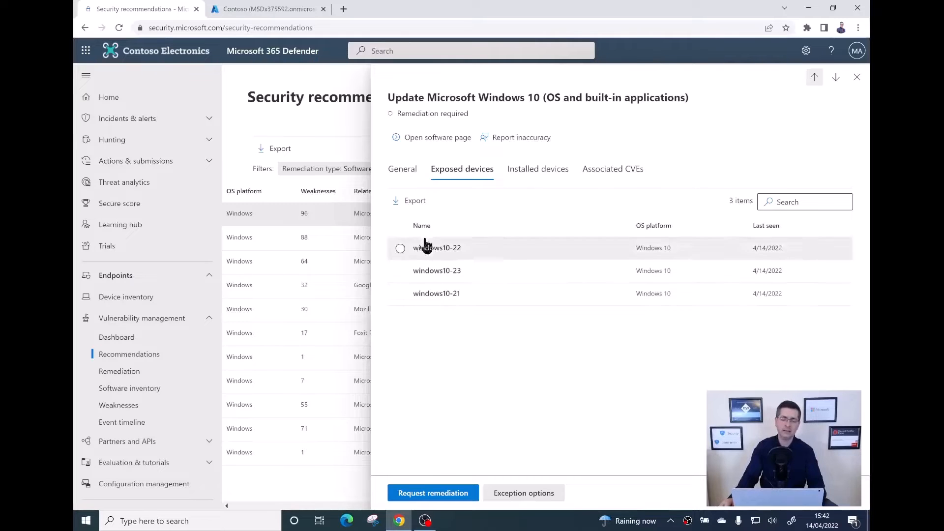
{"action": "left_click", "coordinate": [415, 202]}
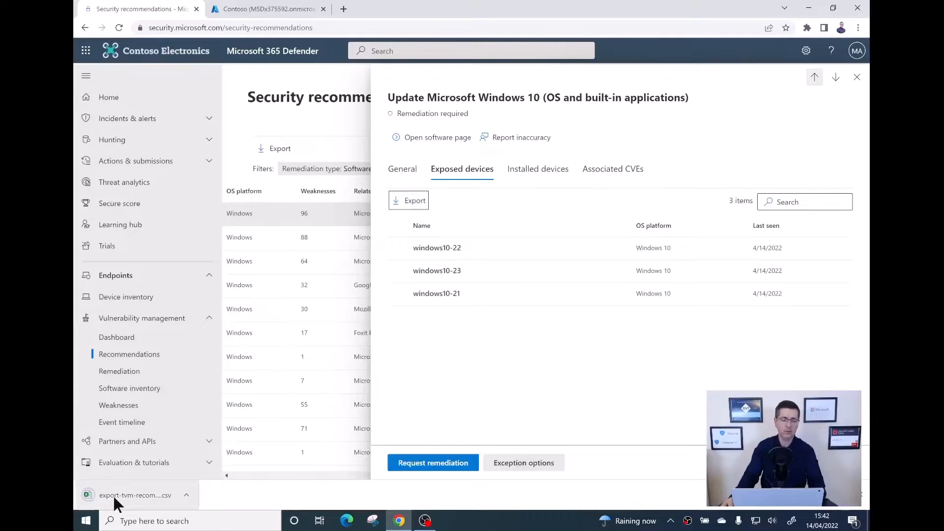
{"action": "left_click", "coordinate": [113, 494]}
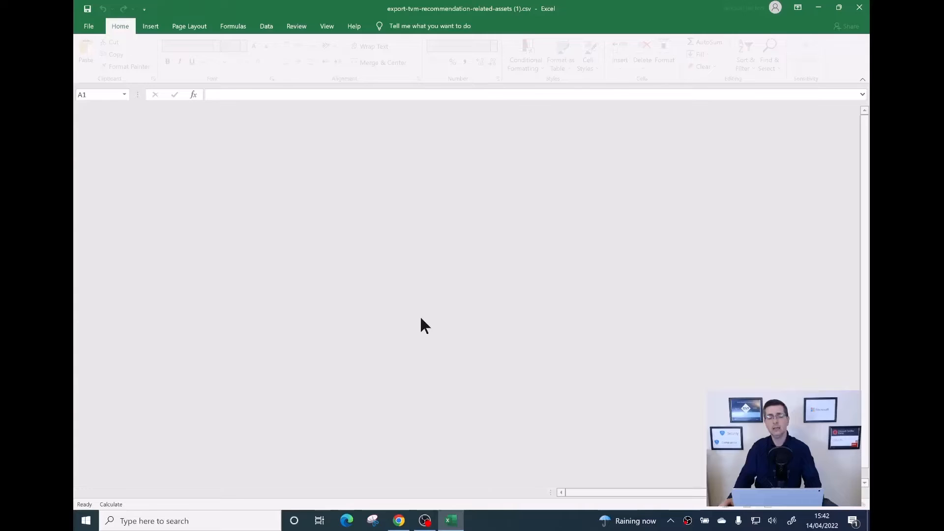
Step: Widen the DNS Name column in the exported CSV, check the listed device names, and close the file without saving
{"action": "left_click_drag", "start_coordinate": [232, 111], "coordinate": [234, 119]}
{"action": "double_click", "coordinate": [160, 112]}
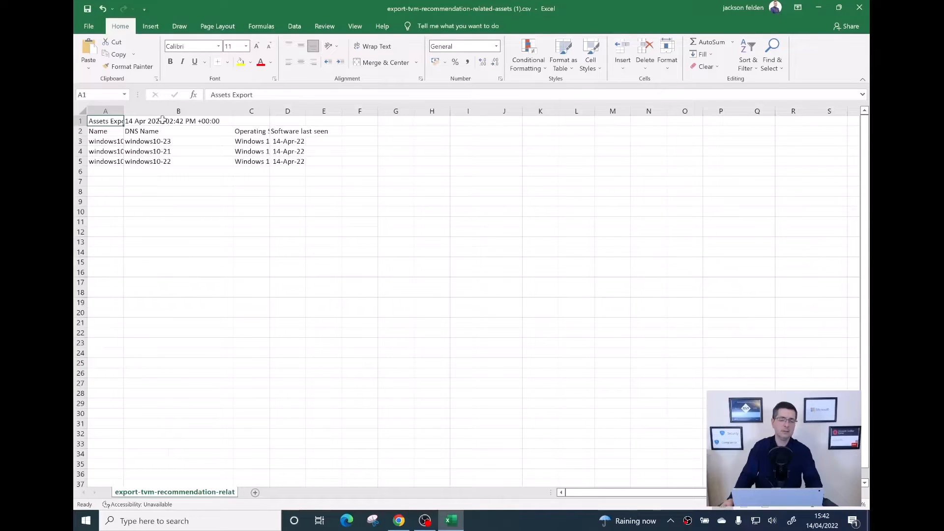
{"action": "left_click_drag", "start_coordinate": [158, 141], "coordinate": [185, 178]}
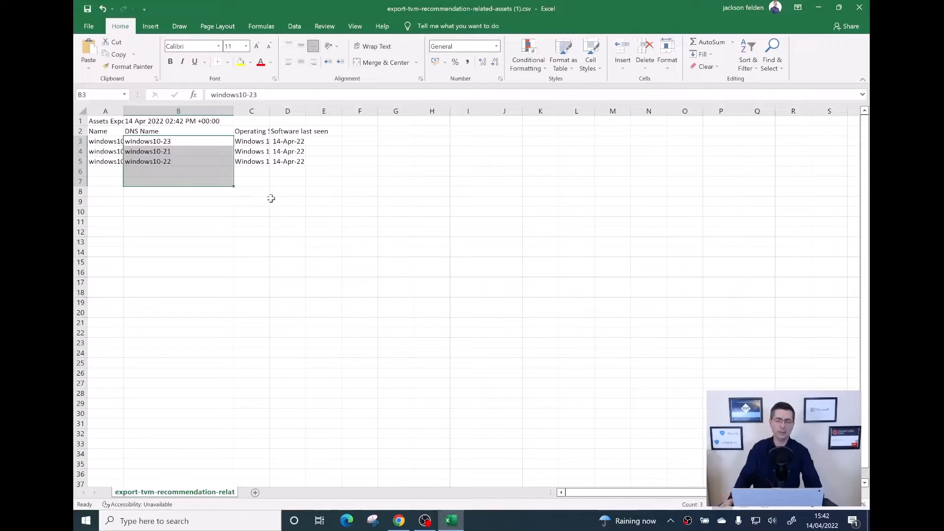
{"action": "left_click", "coordinate": [859, 7]}
{"action": "key", "text": "n"}
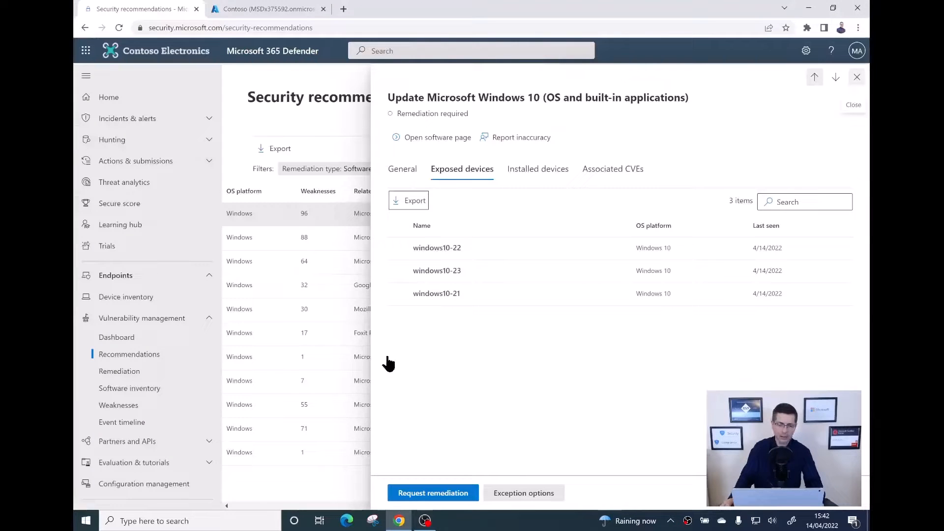
Step: Leave the Windows 10 recommendation's details and view the general details and exposed devices of the Update Google Chrome recommendation
{"action": "left_click", "coordinate": [333, 334]}
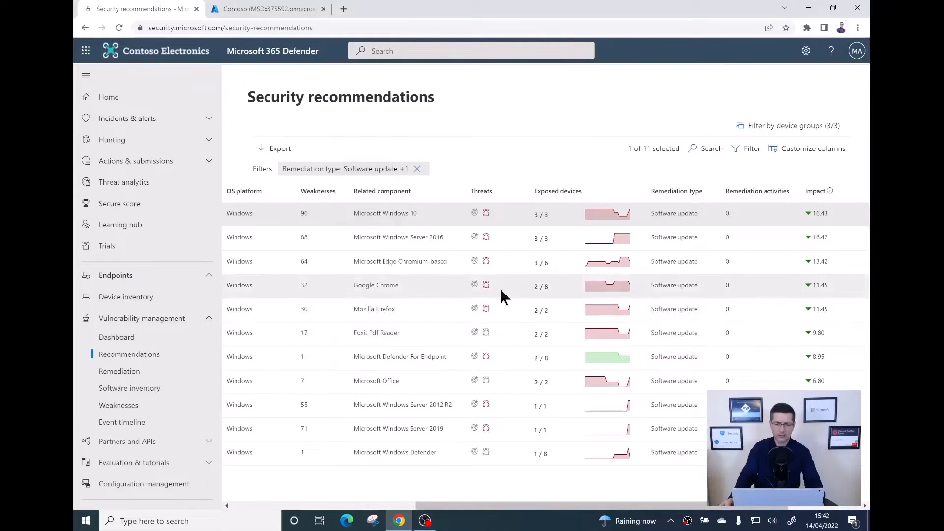
{"action": "left_click", "coordinate": [369, 288]}
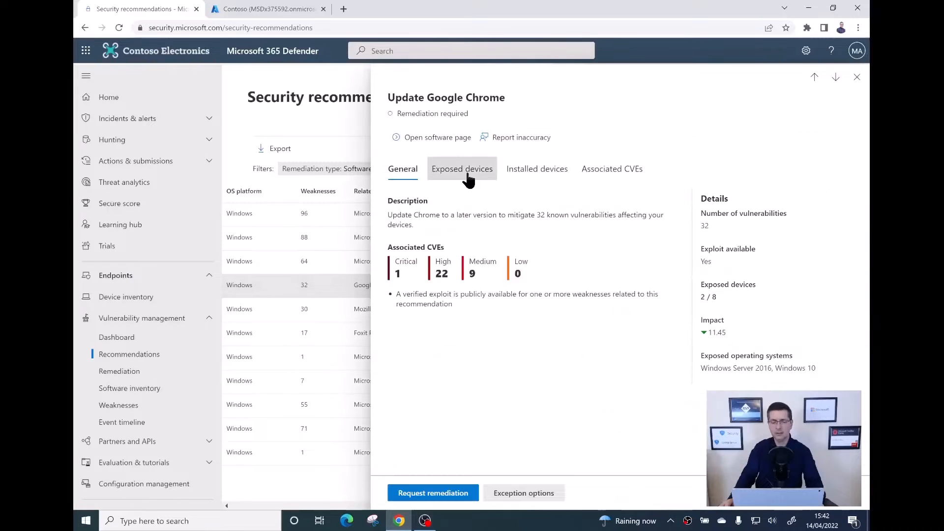
{"action": "left_click", "coordinate": [467, 173]}
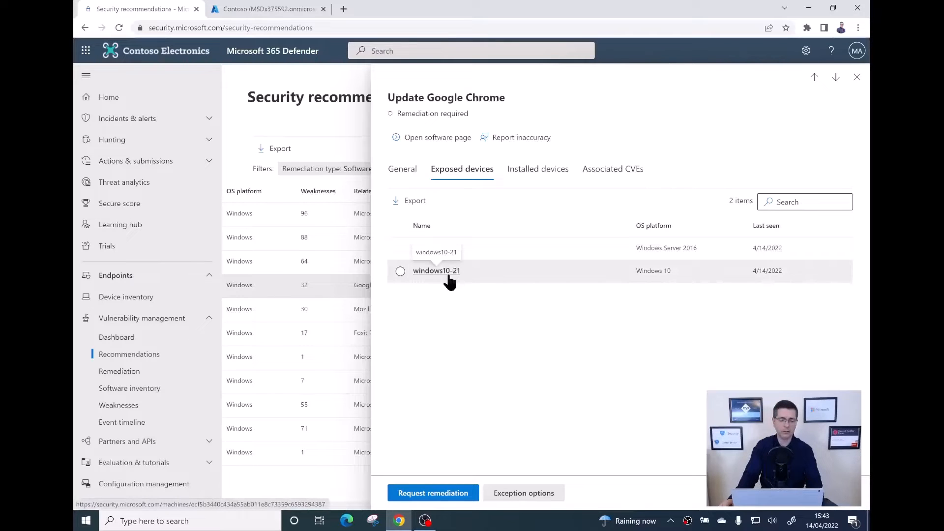
{"action": "left_click", "coordinate": [857, 79]}
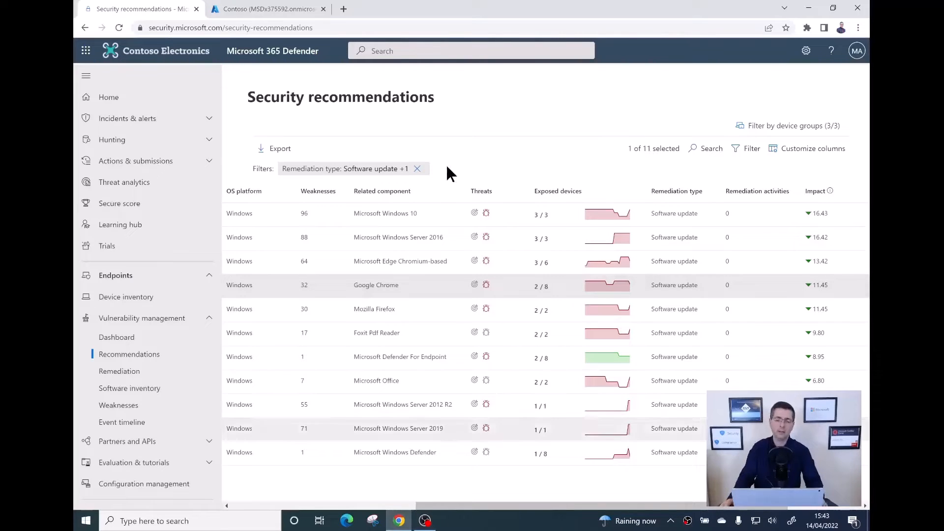
Step: Change the remediation type filter from Software update and Software upgrade to Configuration change only
{"action": "left_click", "coordinate": [752, 158]}
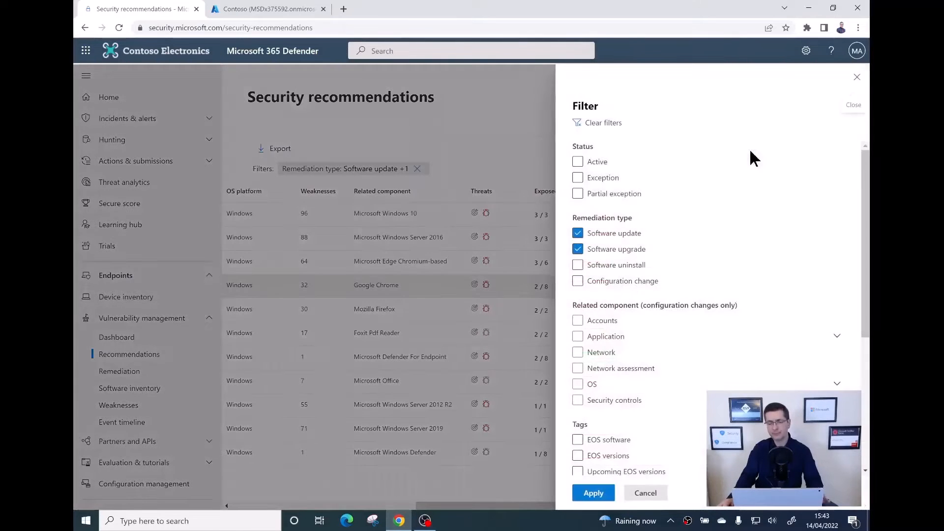
{"action": "left_click", "coordinate": [591, 237]}
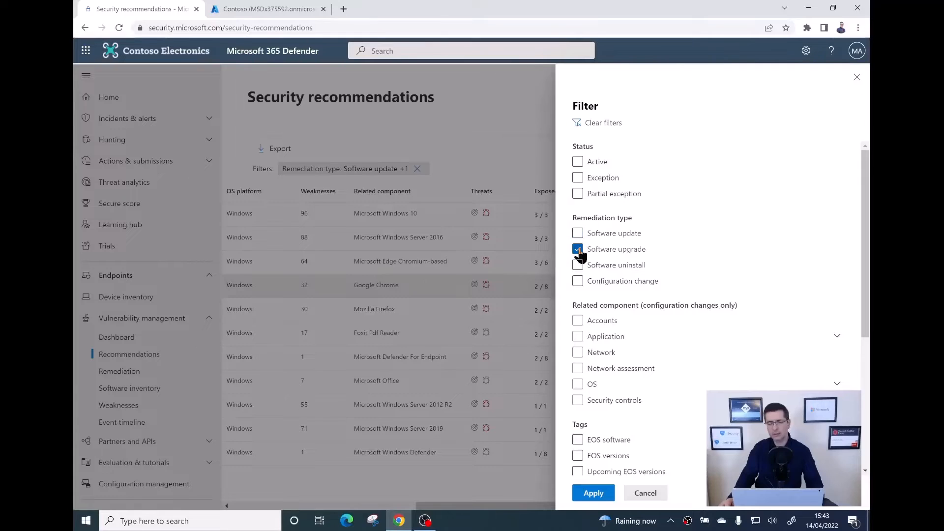
{"action": "left_click", "coordinate": [580, 250]}
{"action": "left_click", "coordinate": [579, 282]}
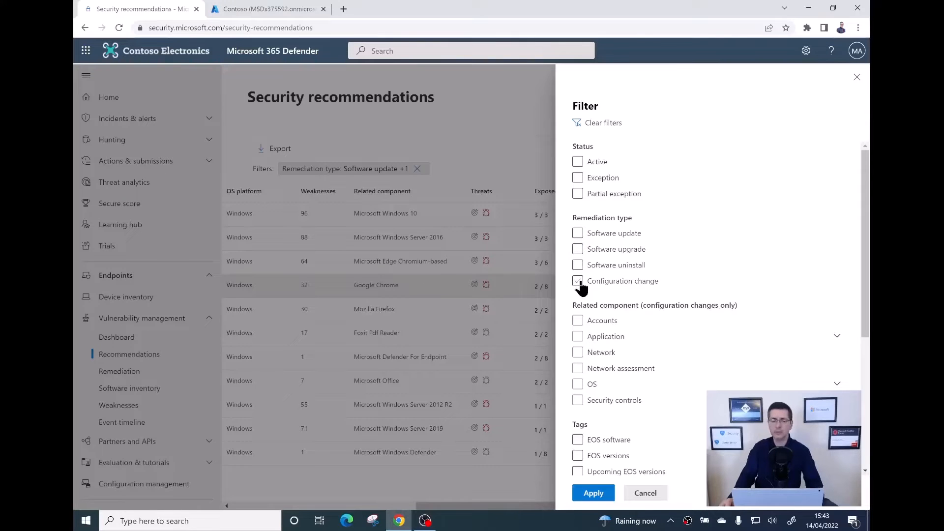
{"action": "left_click", "coordinate": [579, 283]}
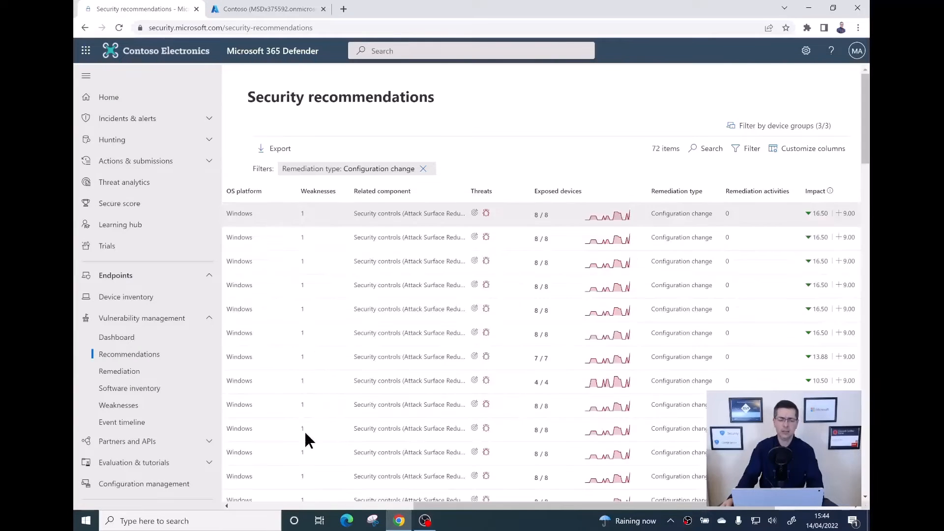
Step: Review the names and exposed devices of the configuration change recommendations
{"action": "scroll", "coordinate": [356, 499], "scroll_direction": "left", "scroll_amount": 1}
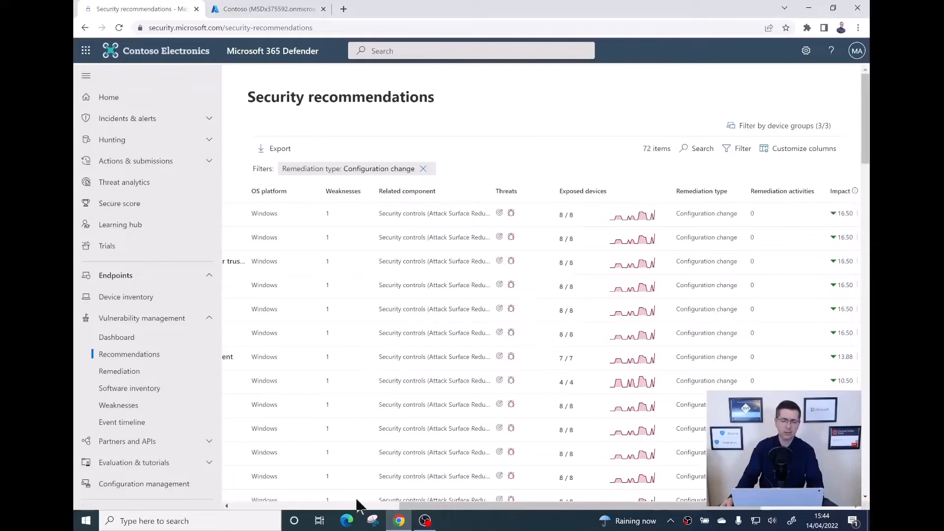
{"action": "scroll", "coordinate": [359, 506], "scroll_direction": "left", "scroll_amount": 5}
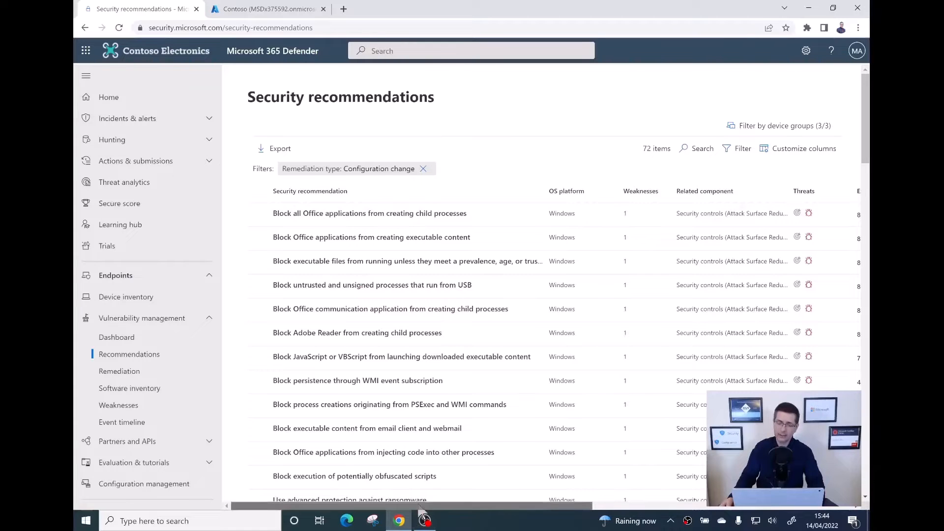
{"action": "left_click_drag", "start_coordinate": [419, 506], "coordinate": [549, 506]}
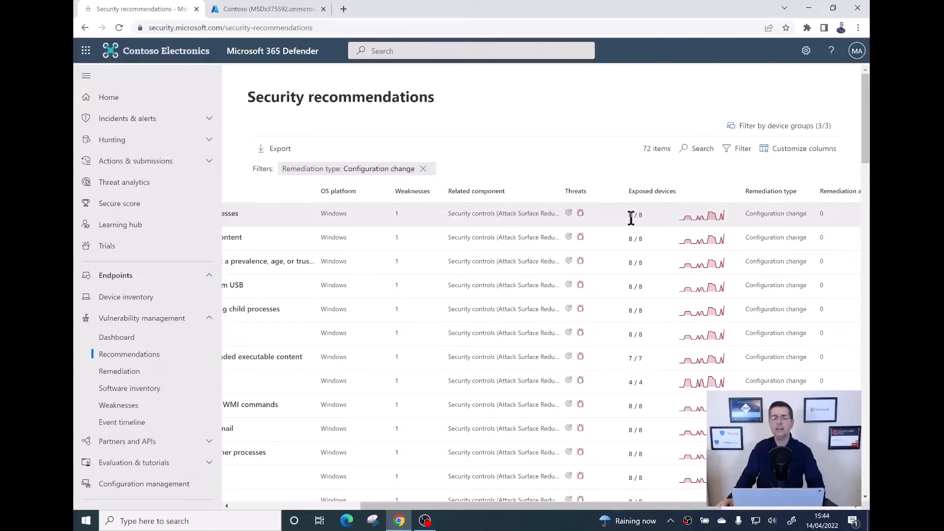
{"action": "left_click_drag", "start_coordinate": [482, 507], "coordinate": [320, 509]}
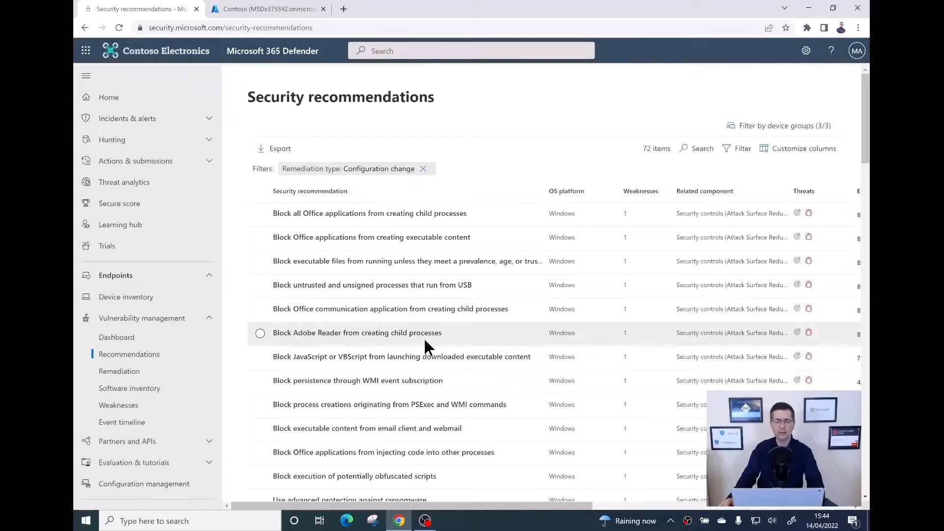
Step: Look further through the configuration change recommendations and check the threat indicators of blocking Office applications from creating child processes
{"action": "scroll", "coordinate": [426, 341], "scroll_direction": "down", "scroll_amount": 3}
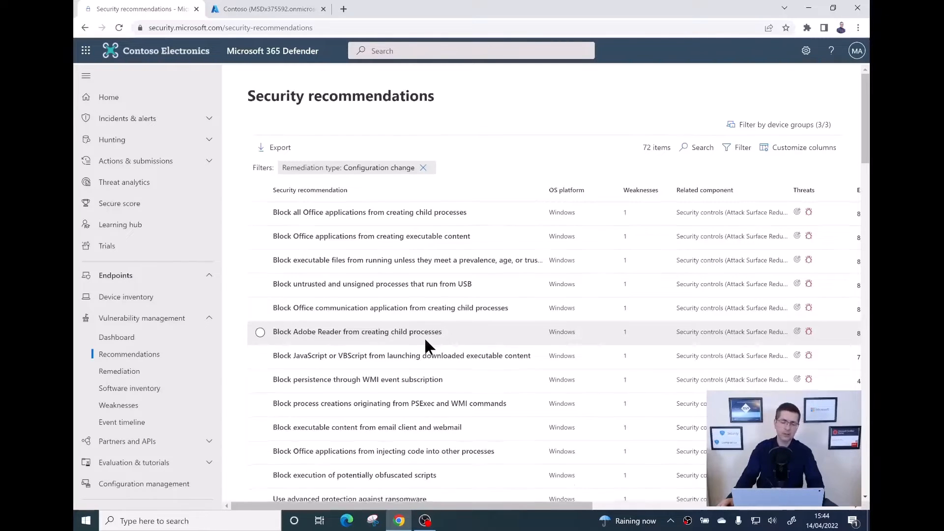
{"action": "scroll", "coordinate": [426, 341], "scroll_direction": "down", "scroll_amount": 4}
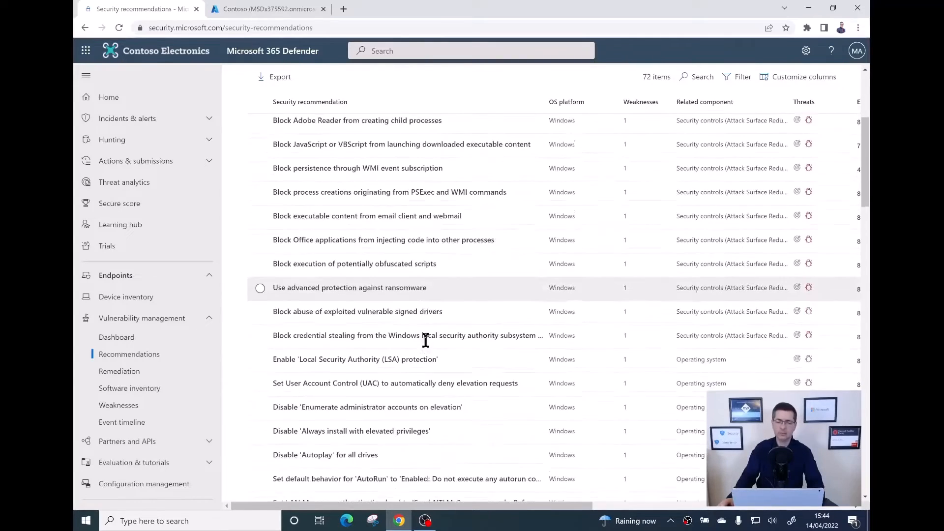
{"action": "scroll", "coordinate": [426, 339], "scroll_direction": "up", "scroll_amount": 4}
{"action": "scroll", "coordinate": [426, 341], "scroll_direction": "up", "scroll_amount": 3}
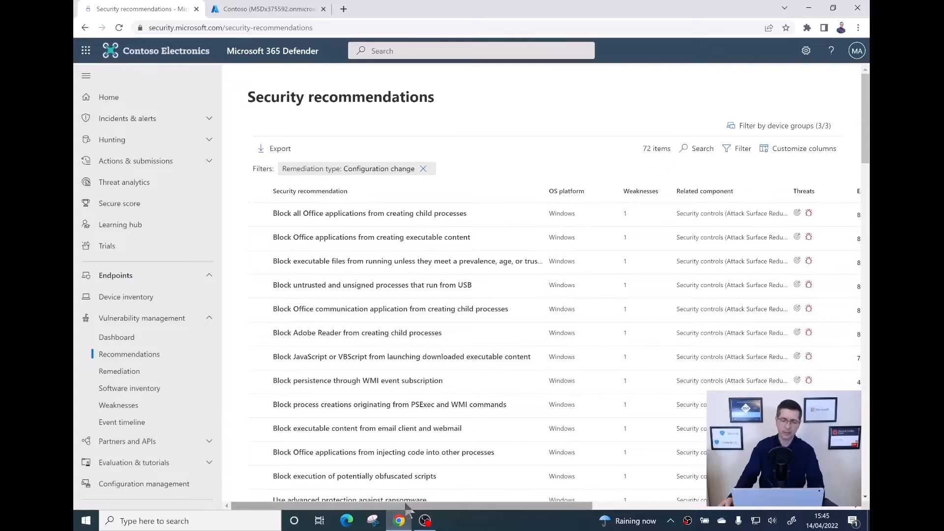
{"action": "left_click_drag", "start_coordinate": [427, 505], "coordinate": [578, 505]}
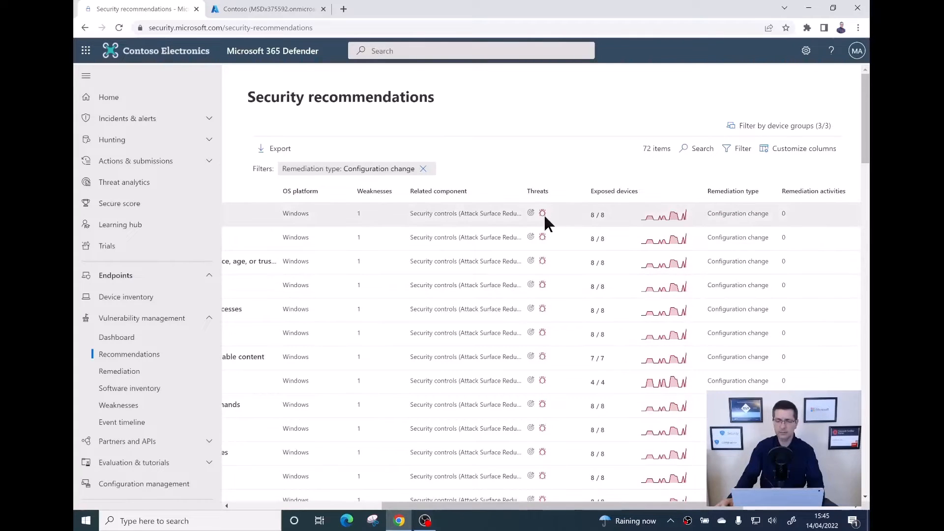
{"action": "mouse_move", "coordinate": [543, 215]}
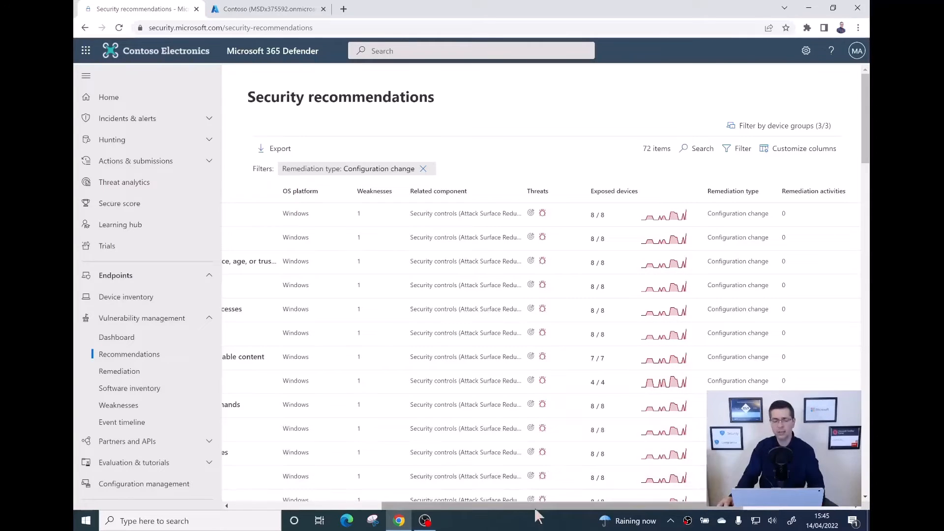
{"action": "left_click_drag", "start_coordinate": [534, 507], "coordinate": [379, 506]}
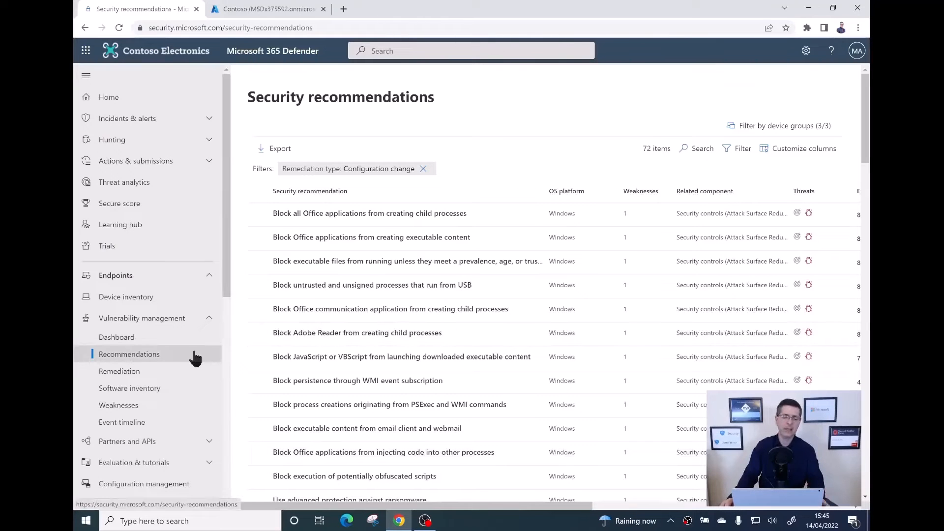
Step: Review the exposure score and device score on the vulnerability management dashboard, and open the remediation activities
{"action": "left_click", "coordinate": [172, 339]}
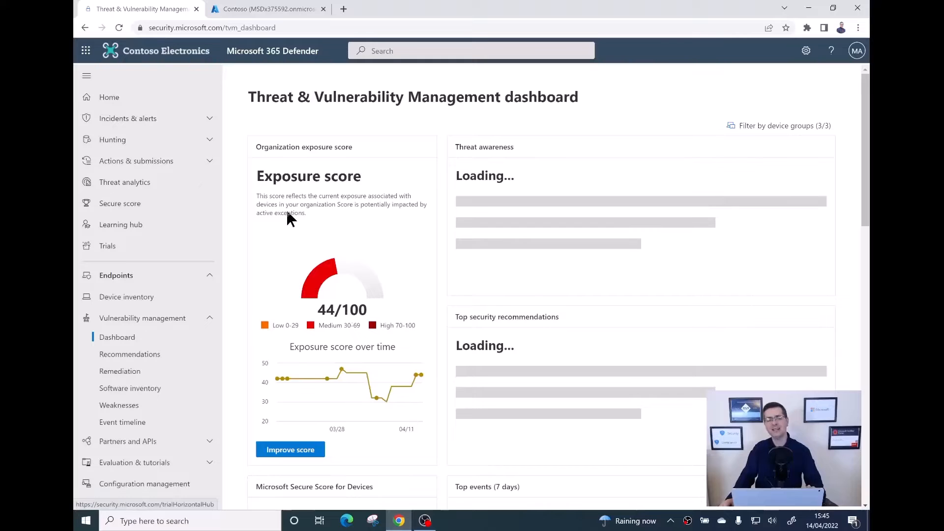
{"action": "scroll", "coordinate": [288, 231], "scroll_direction": "down", "scroll_amount": 5}
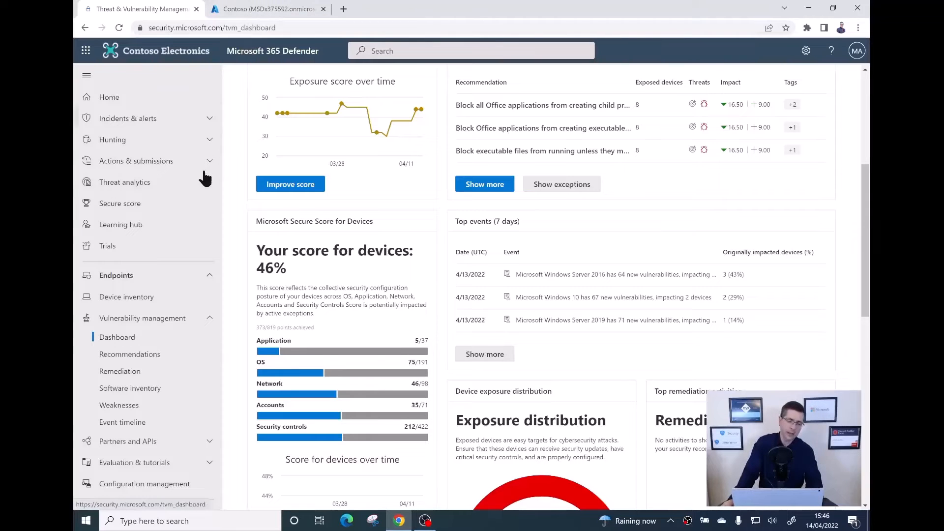
{"action": "left_click", "coordinate": [150, 378]}
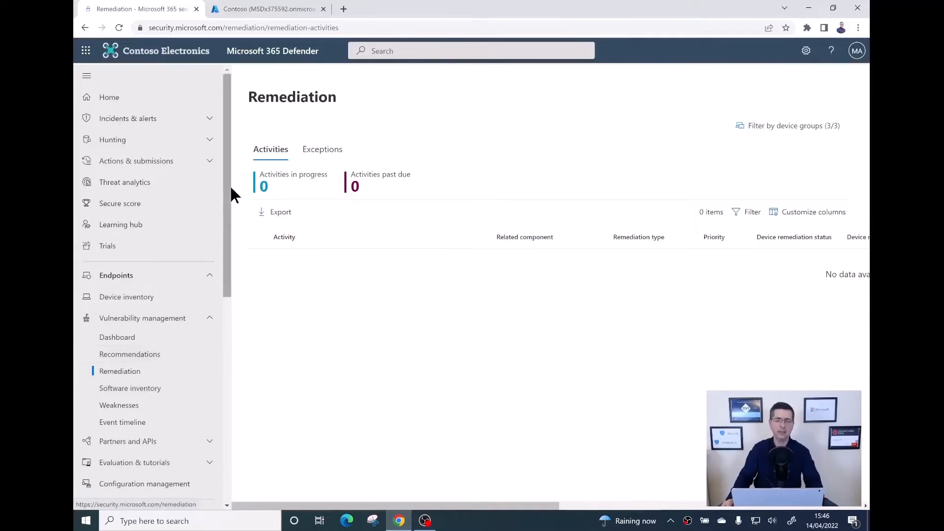
Step: Switch to the Microsoft Endpoint Manager admin center and open the attack surface reduction policies under Endpoint security
{"action": "left_click", "coordinate": [269, 8]}
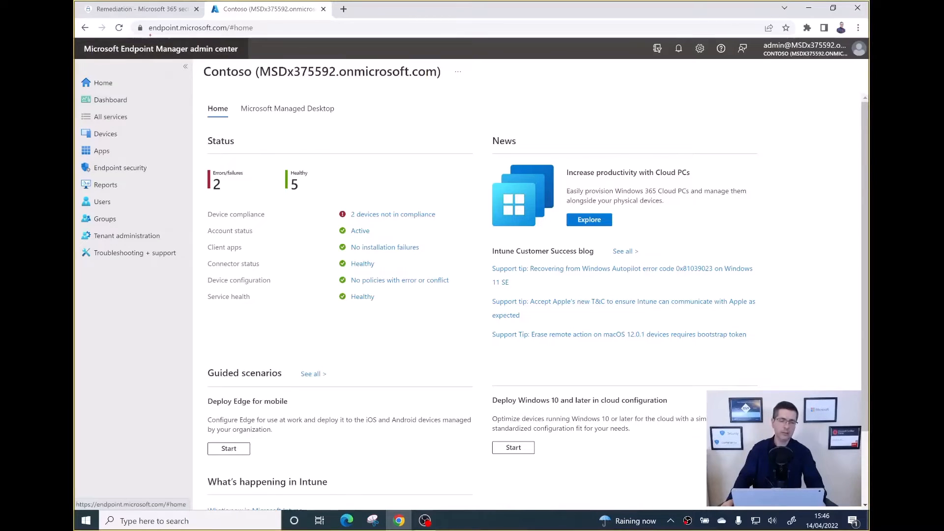
{"action": "left_click_drag", "start_coordinate": [150, 35], "coordinate": [228, 36]}
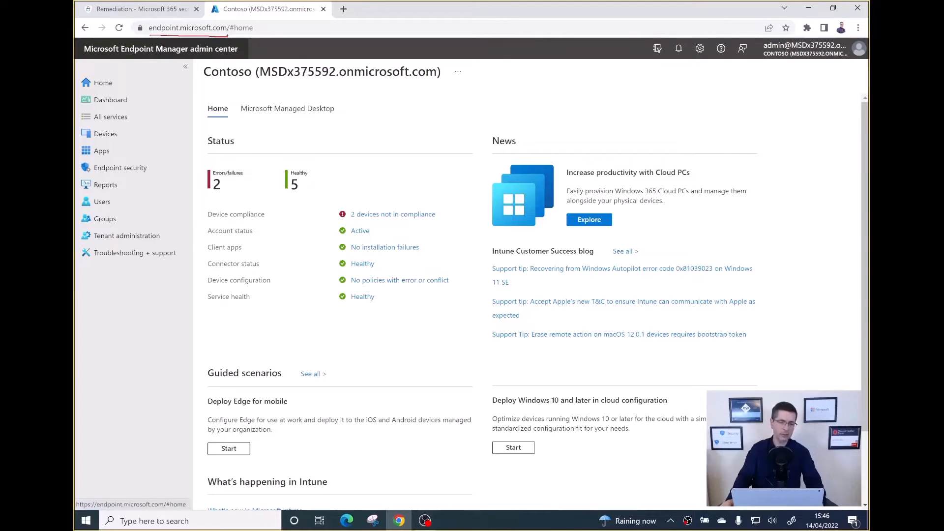
{"action": "key", "text": "Escape"}
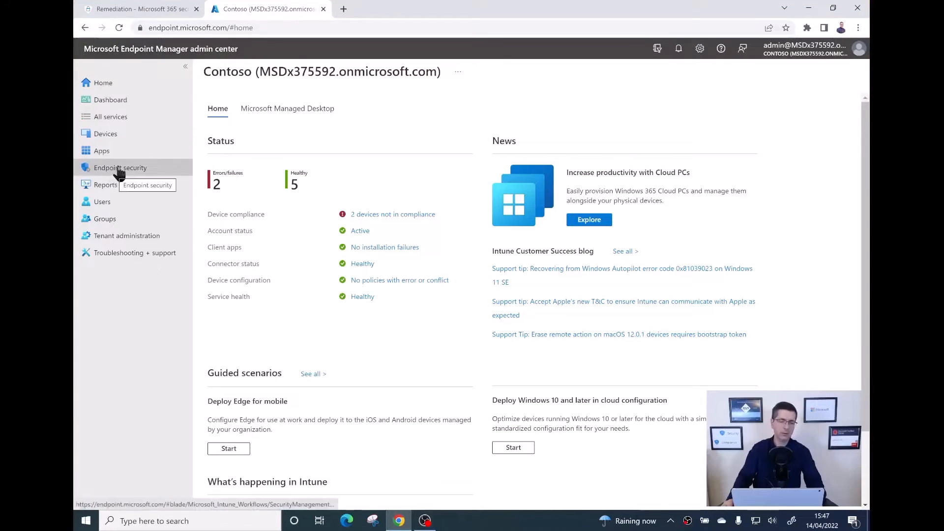
{"action": "left_click", "coordinate": [123, 170]}
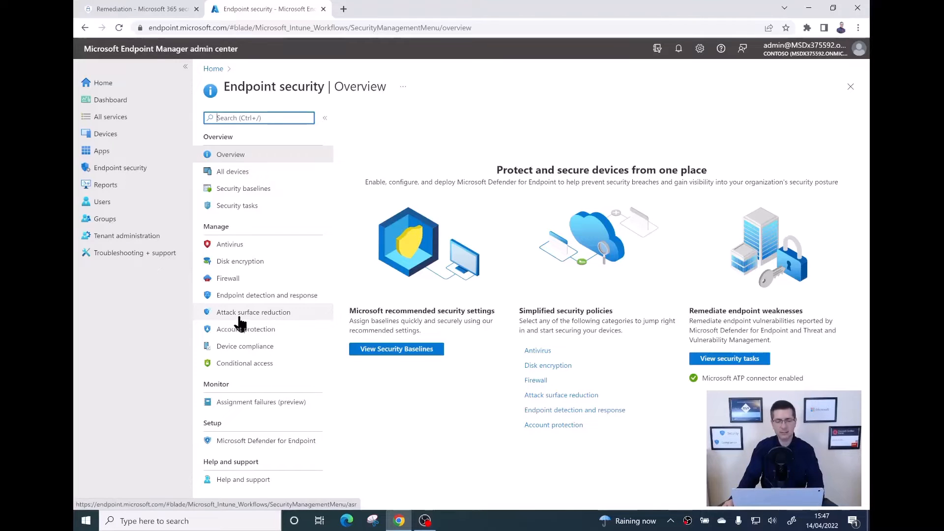
{"action": "left_click", "coordinate": [255, 319]}
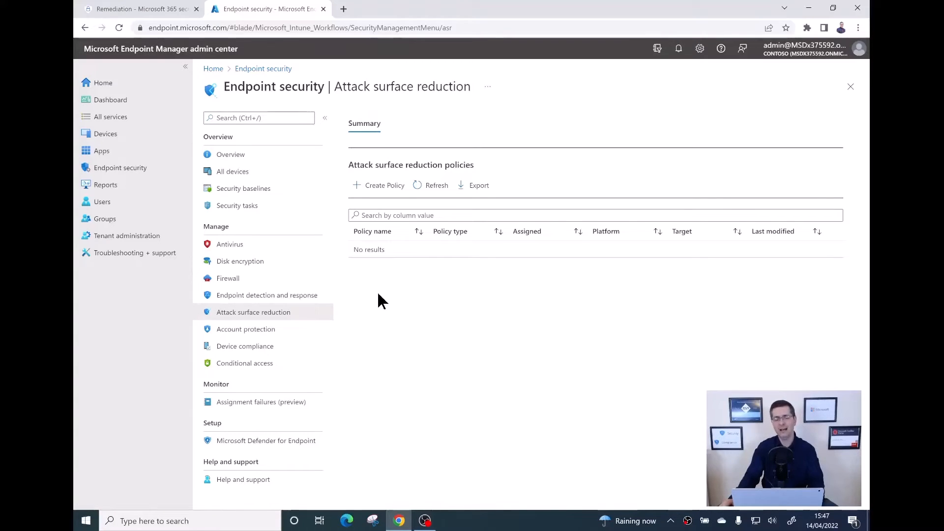
Step: Start a new attack surface reduction policy for Windows 10 and later using the Attack Surface Reduction Rules profile
{"action": "left_click", "coordinate": [379, 188]}
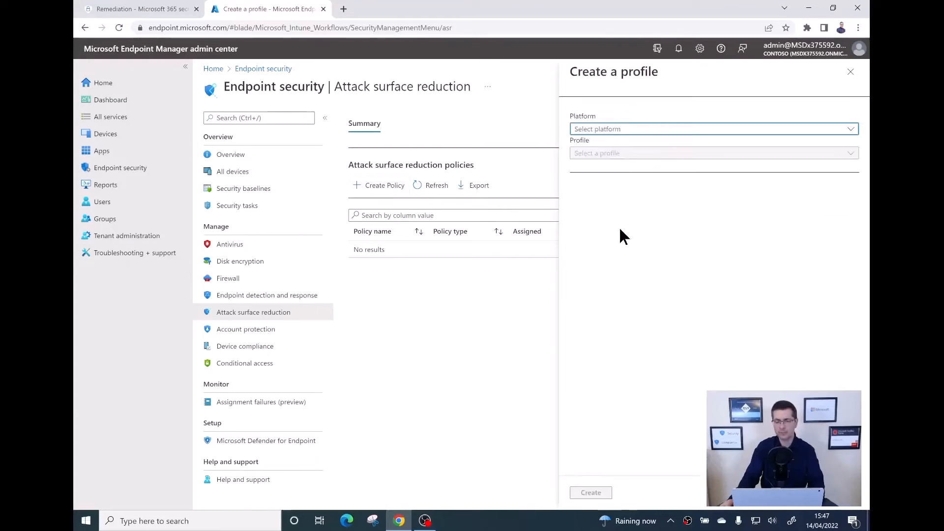
{"action": "left_click", "coordinate": [644, 132]}
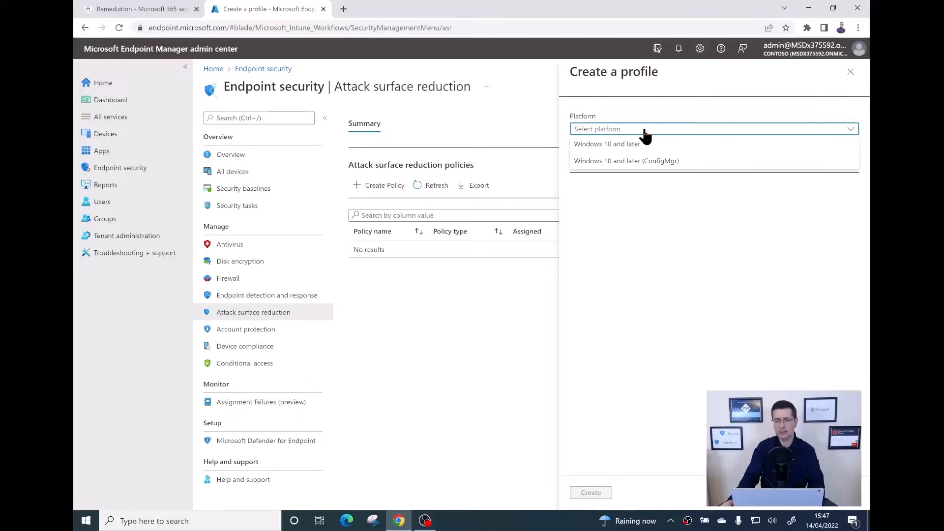
{"action": "left_click", "coordinate": [614, 146]}
{"action": "left_click", "coordinate": [616, 153]}
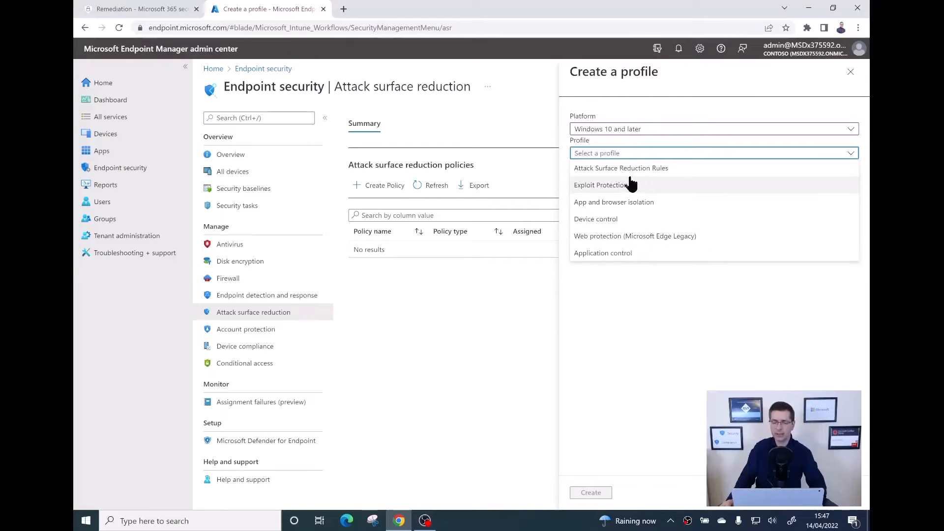
{"action": "left_click", "coordinate": [671, 169]}
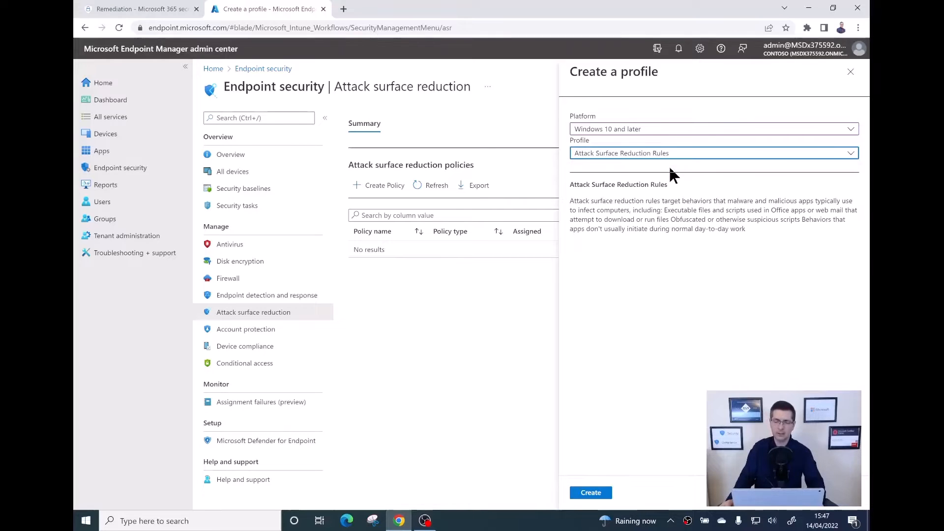
{"action": "left_click", "coordinate": [590, 493]}
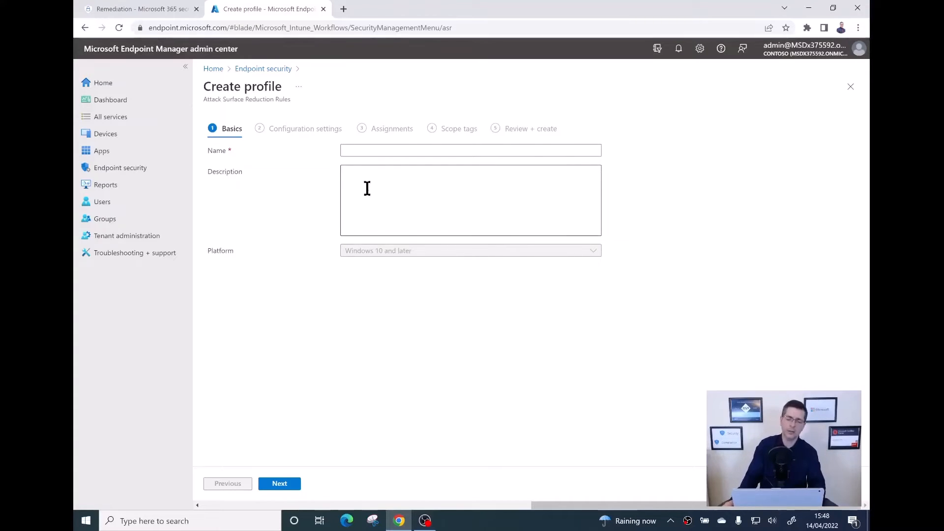
Step: Name the new profile Contoso ASR and continue to the configuration settings
{"action": "left_click", "coordinate": [369, 153]}
{"action": "type", "text": "tet"}
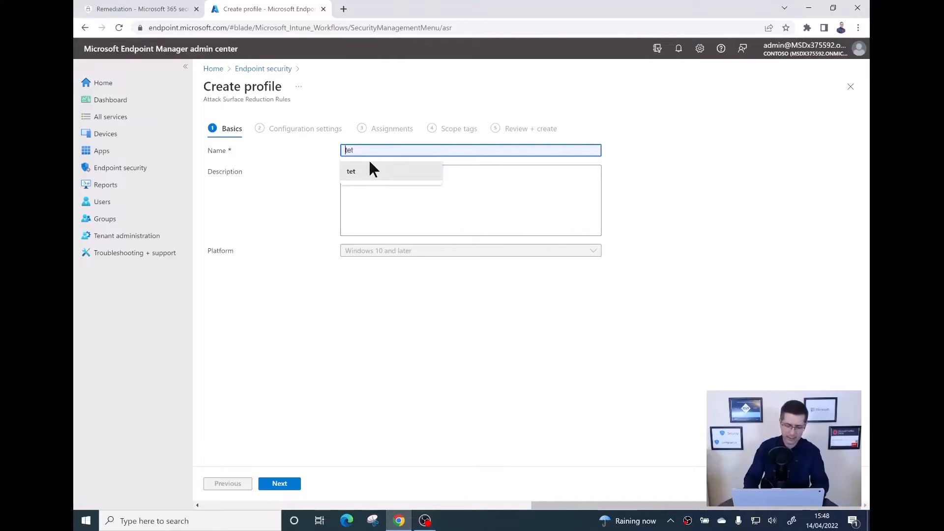
{"action": "type", "text": "Contoso"}
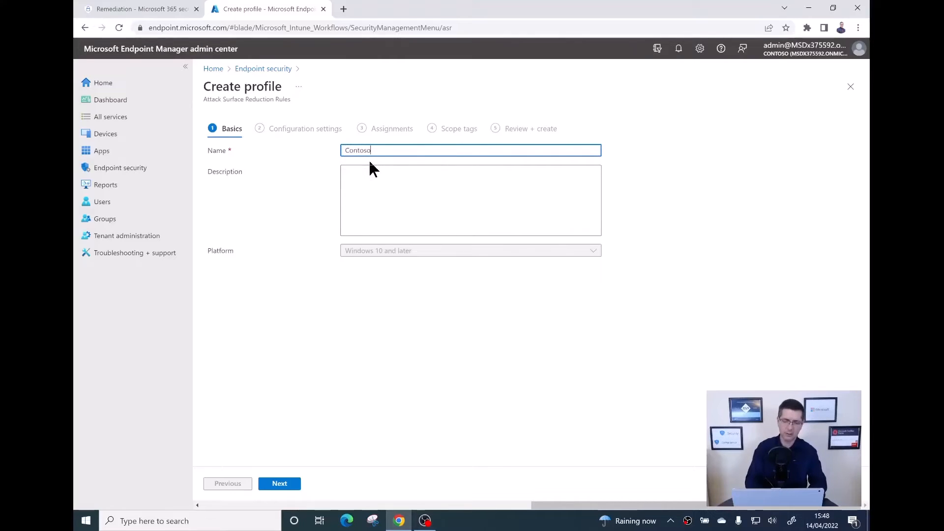
{"action": "type", "text": " ASR"}
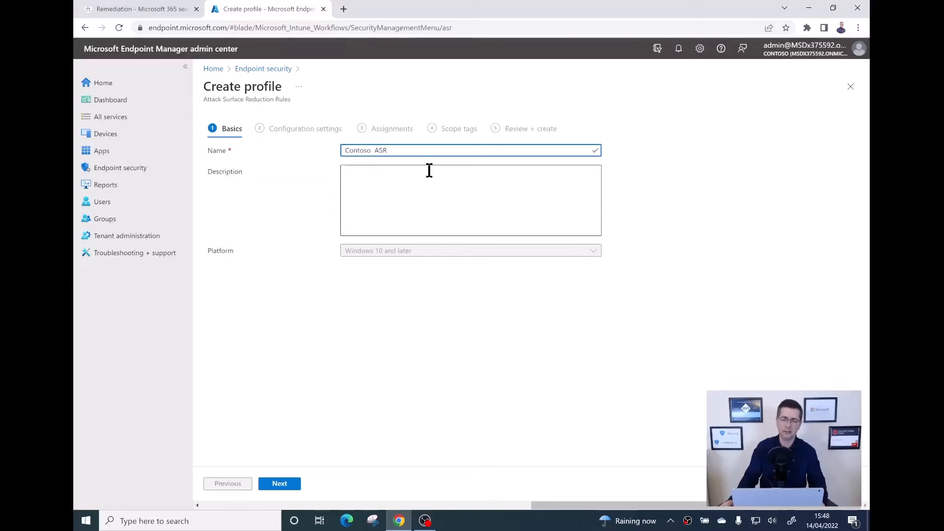
{"action": "left_click", "coordinate": [278, 483]}
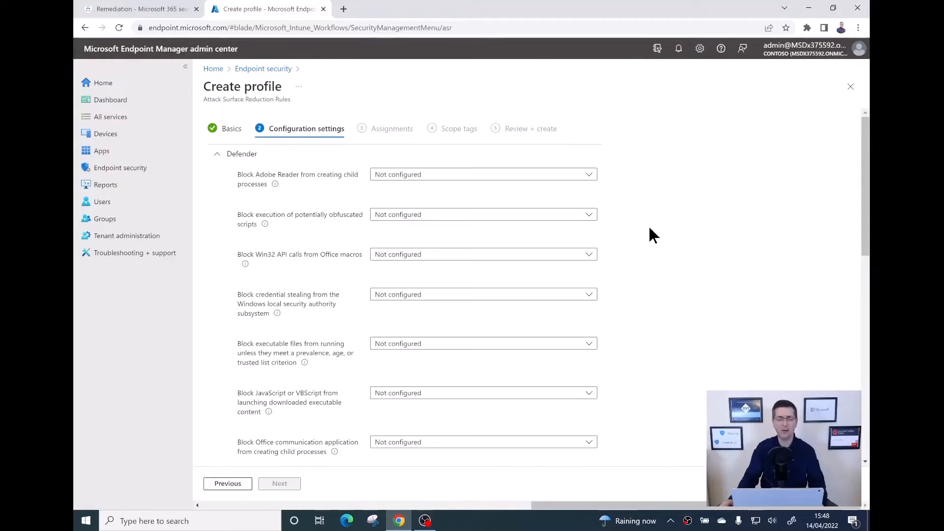
Step: Look over the available Defender rules and set the rule blocking Adobe Reader from creating child processes to Block
{"action": "scroll", "coordinate": [650, 228], "scroll_direction": "down", "scroll_amount": 1}
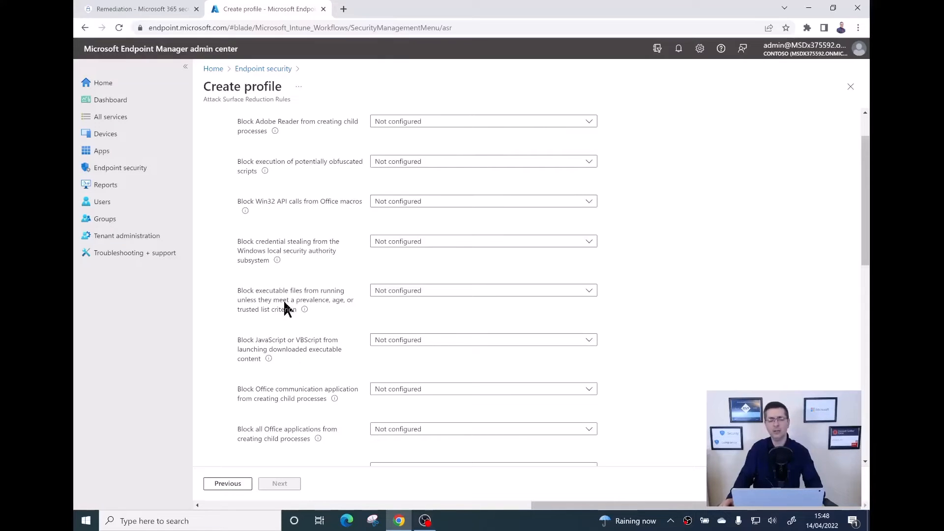
{"action": "scroll", "coordinate": [284, 307], "scroll_direction": "down", "scroll_amount": 3}
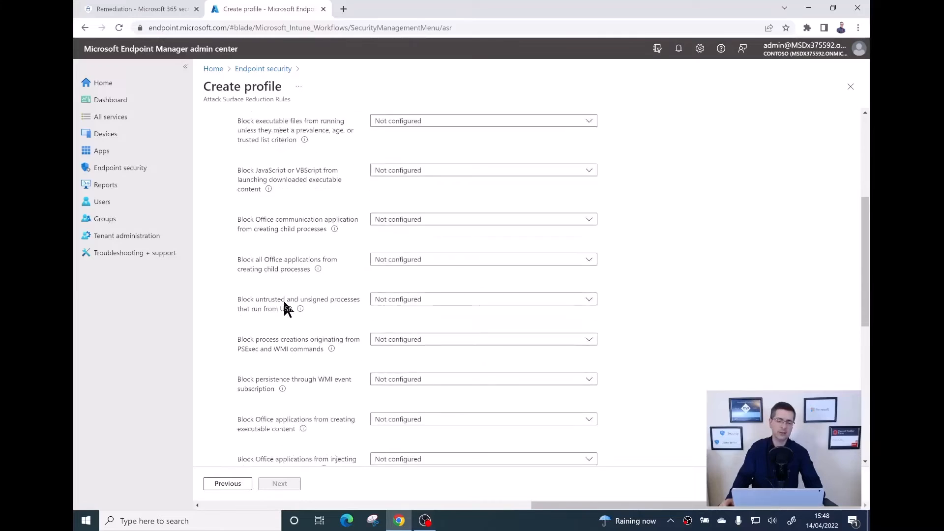
{"action": "scroll", "coordinate": [284, 307], "scroll_direction": "up", "scroll_amount": 5}
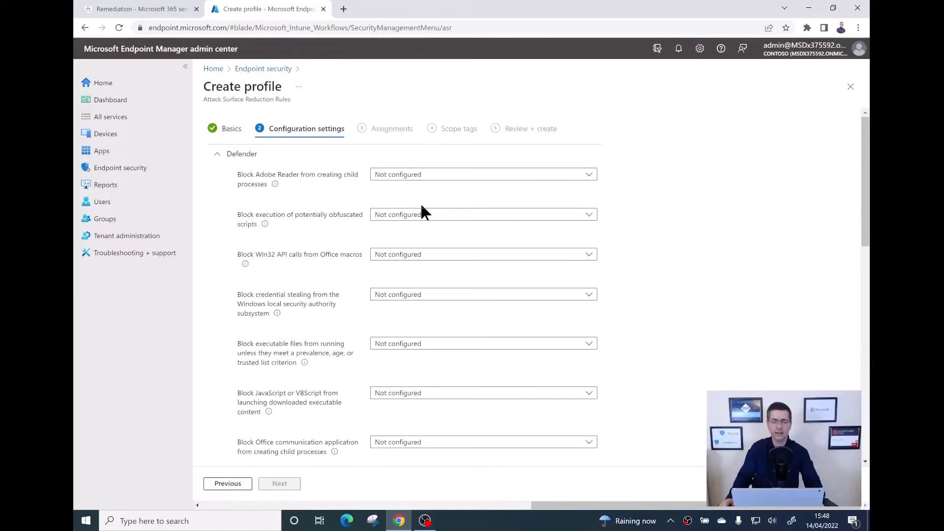
{"action": "left_click", "coordinate": [428, 177]}
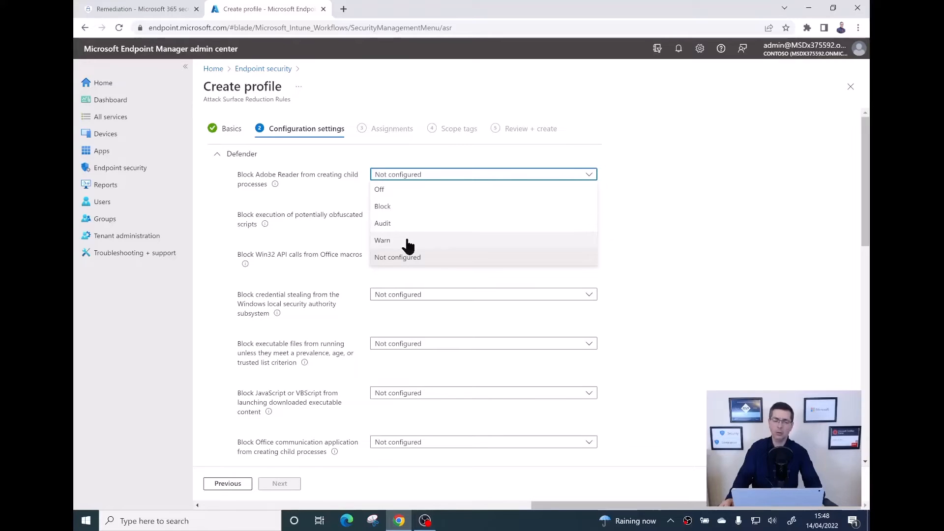
{"action": "left_click", "coordinate": [416, 210]}
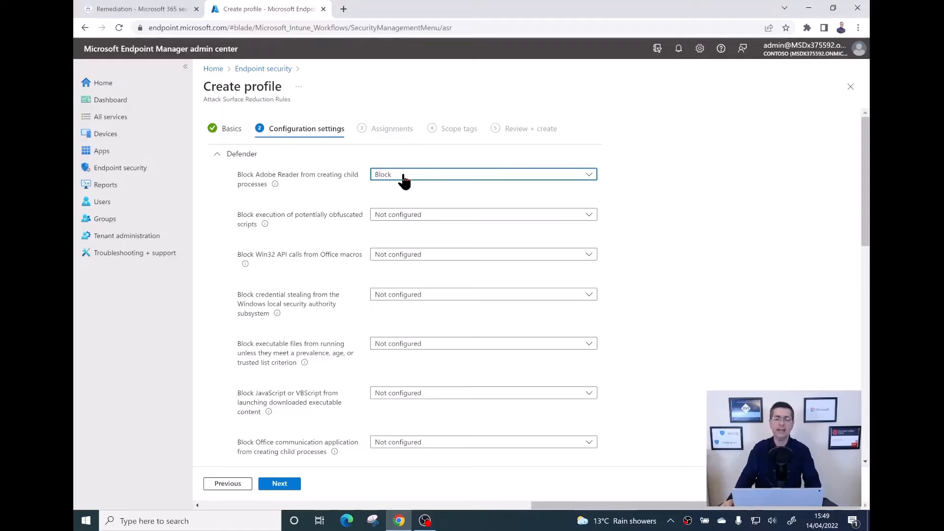
Step: Try the Audit and Warn modes on the Adobe Reader child process rule, then return it to Block
{"action": "left_click", "coordinate": [403, 176]}
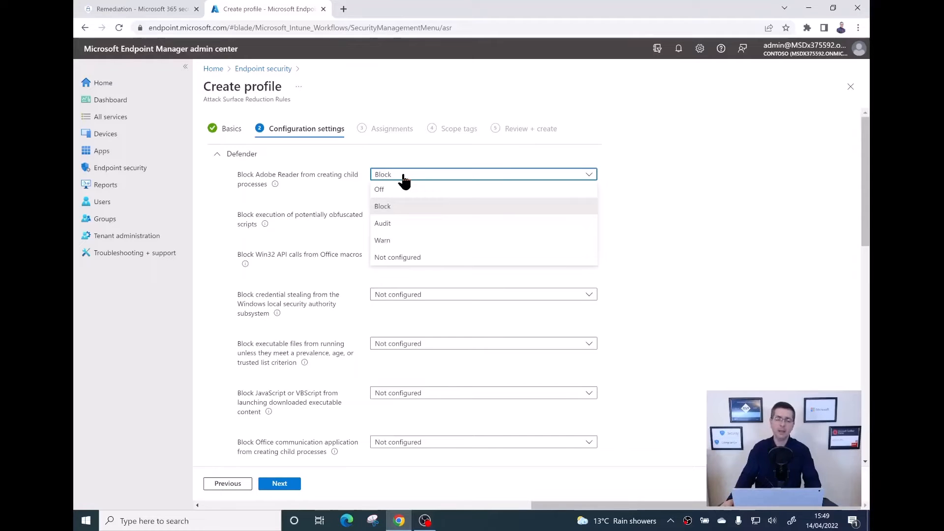
{"action": "left_click", "coordinate": [403, 226]}
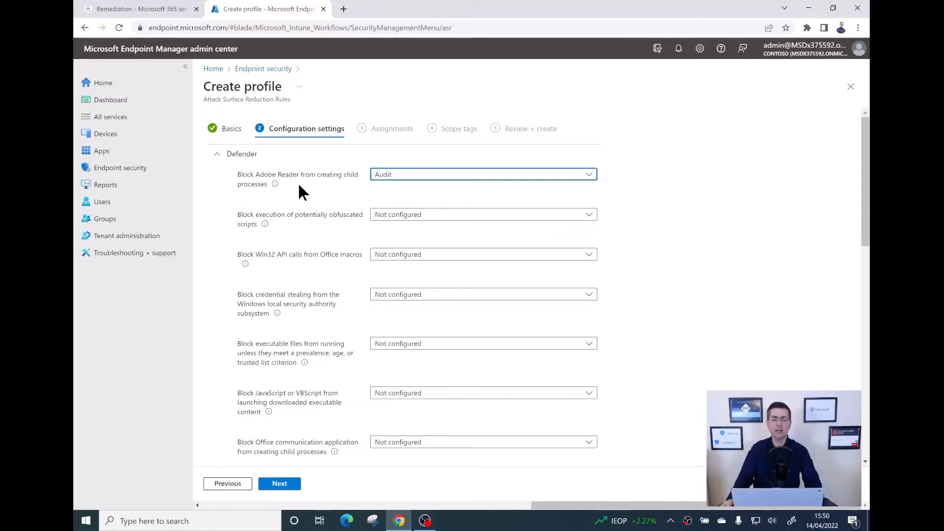
{"action": "left_click", "coordinate": [401, 177]}
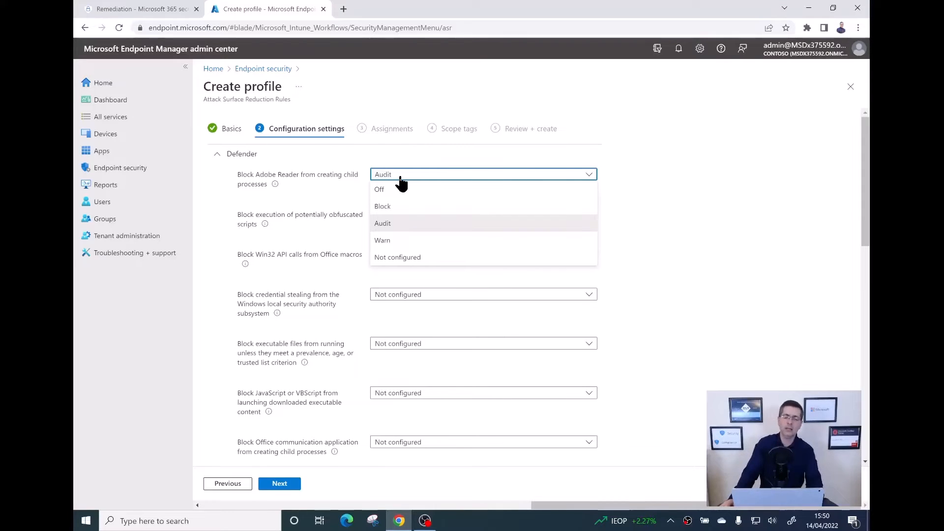
{"action": "left_click", "coordinate": [389, 206]}
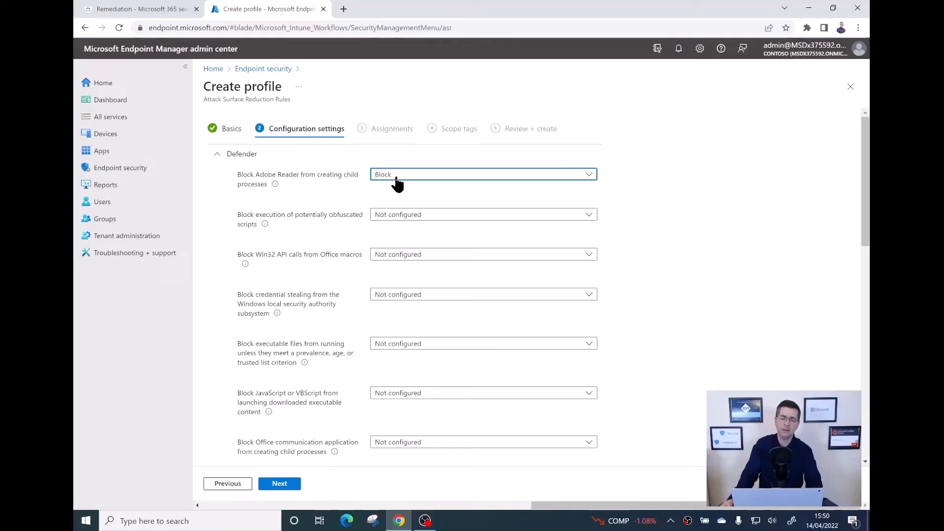
{"action": "left_click", "coordinate": [397, 182]}
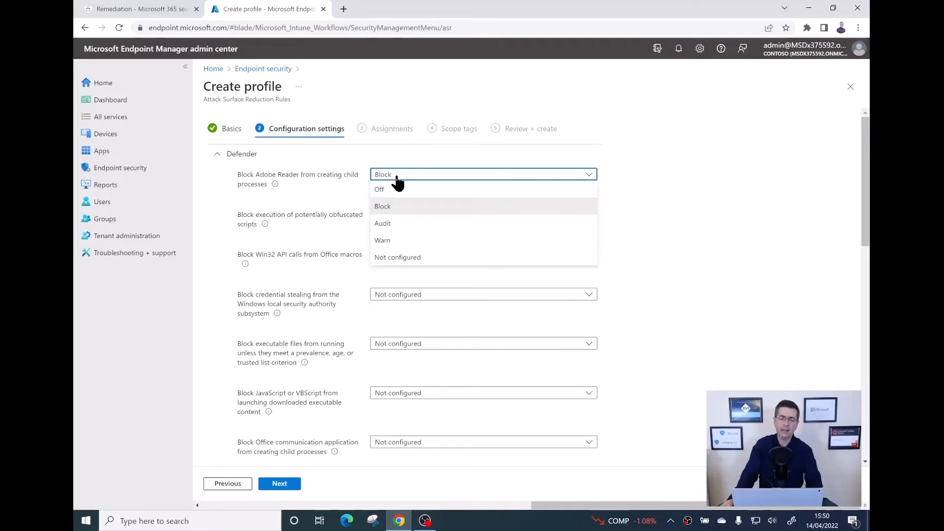
{"action": "left_click", "coordinate": [397, 241]}
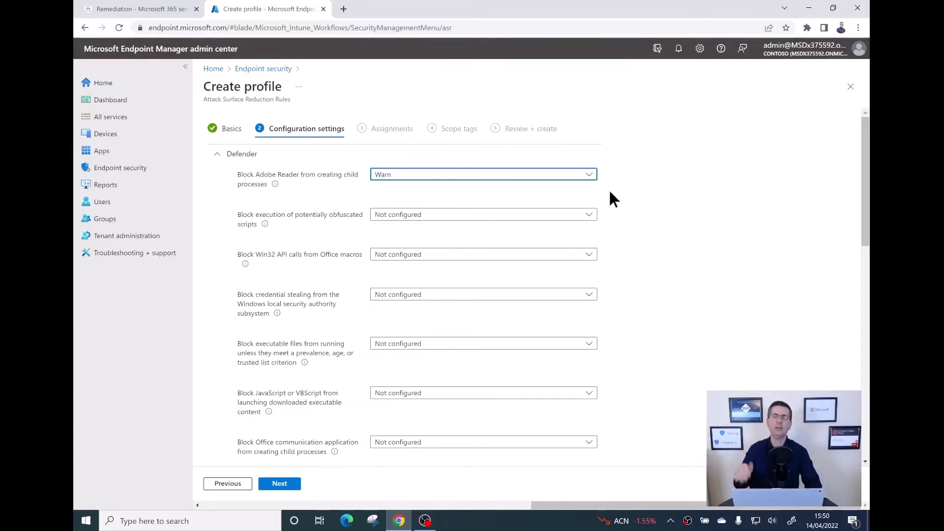
{"action": "left_click", "coordinate": [435, 181]}
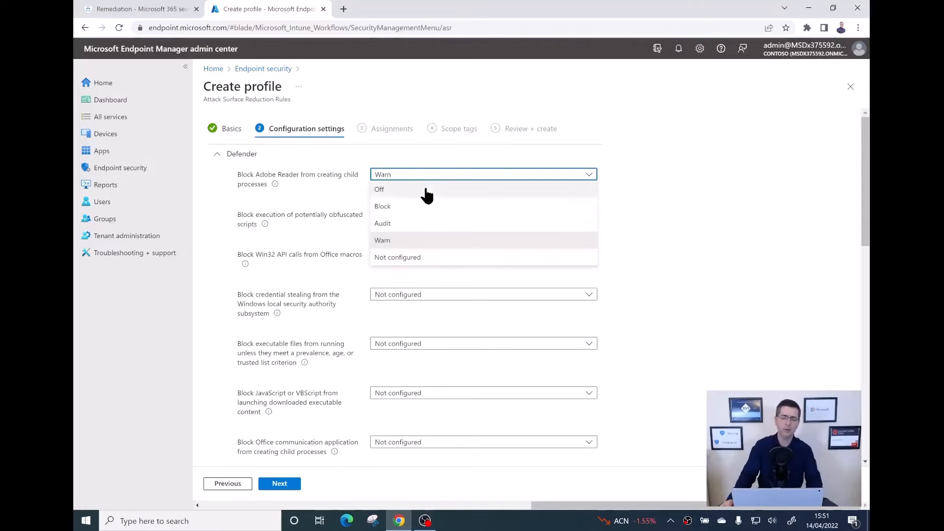
{"action": "left_click", "coordinate": [425, 225]}
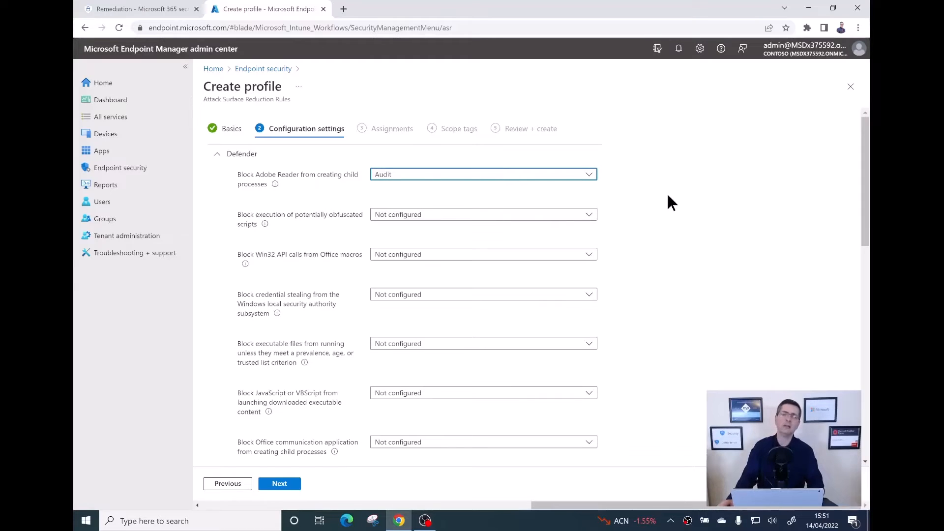
{"action": "left_click", "coordinate": [426, 175]}
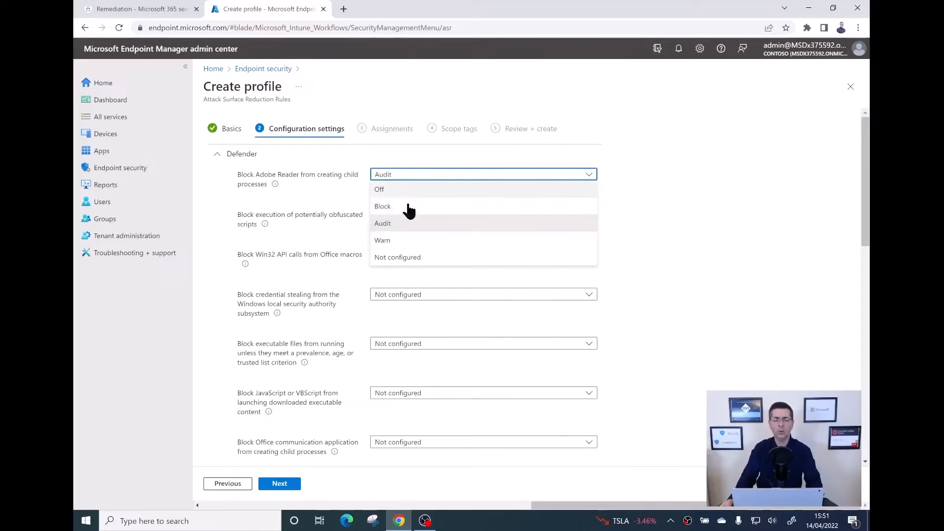
{"action": "left_click", "coordinate": [408, 206]}
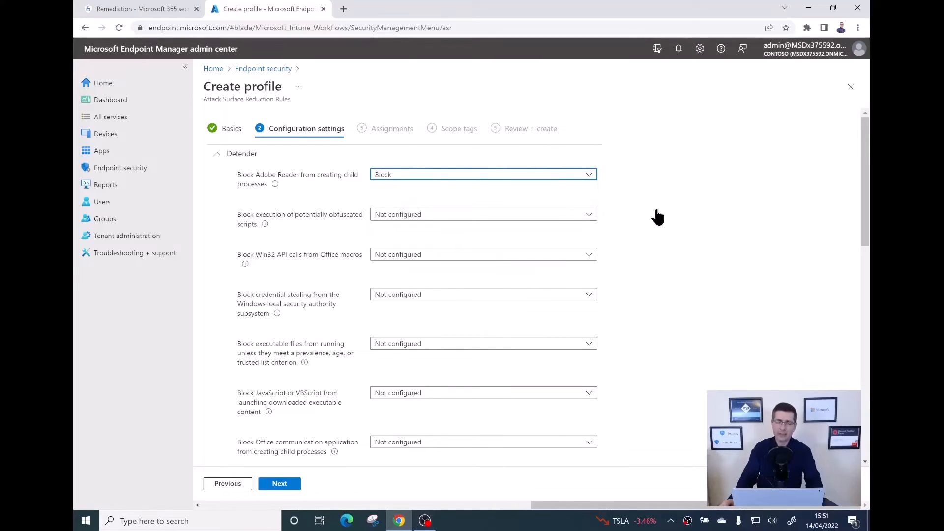
Step: Set the rules for execution of potentially obfuscated scripts and Win32 API calls from Office macros to Block
{"action": "scroll", "coordinate": [671, 204], "scroll_direction": "down", "scroll_amount": 1}
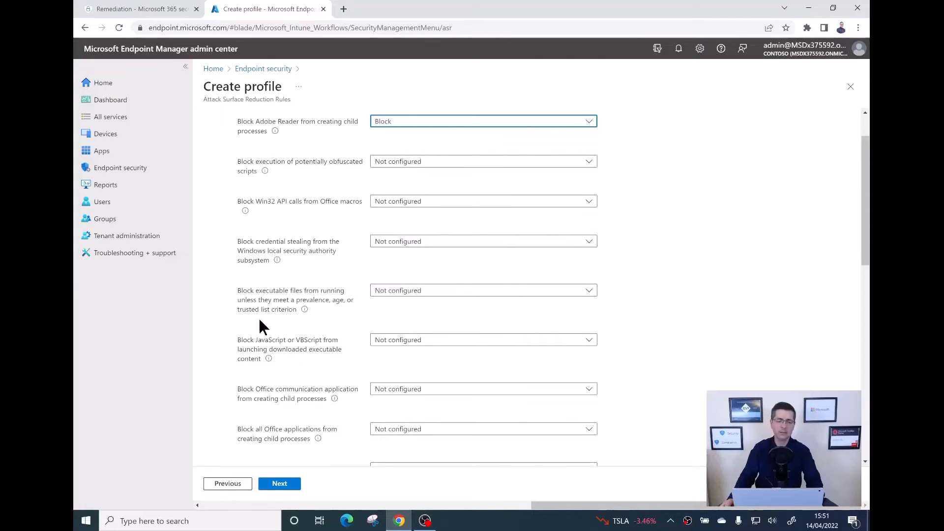
{"action": "left_click", "coordinate": [423, 166]}
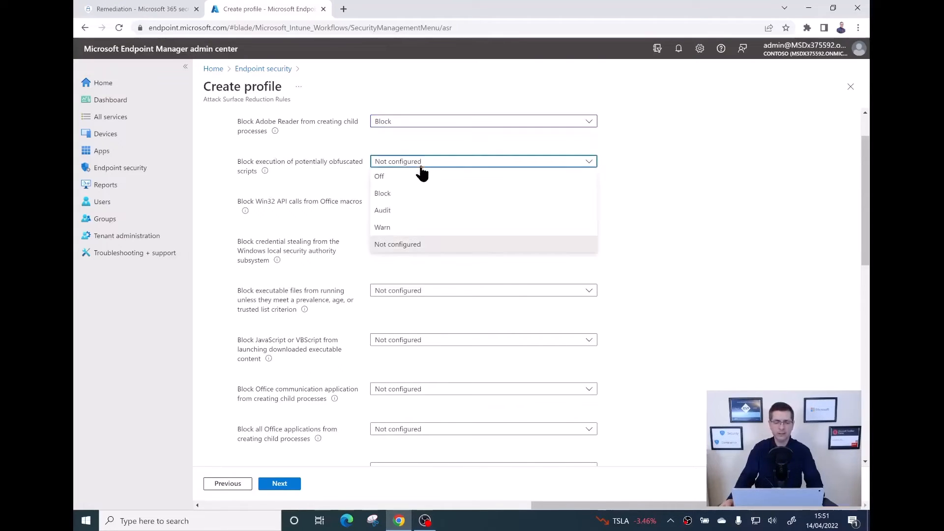
{"action": "left_click", "coordinate": [408, 194]}
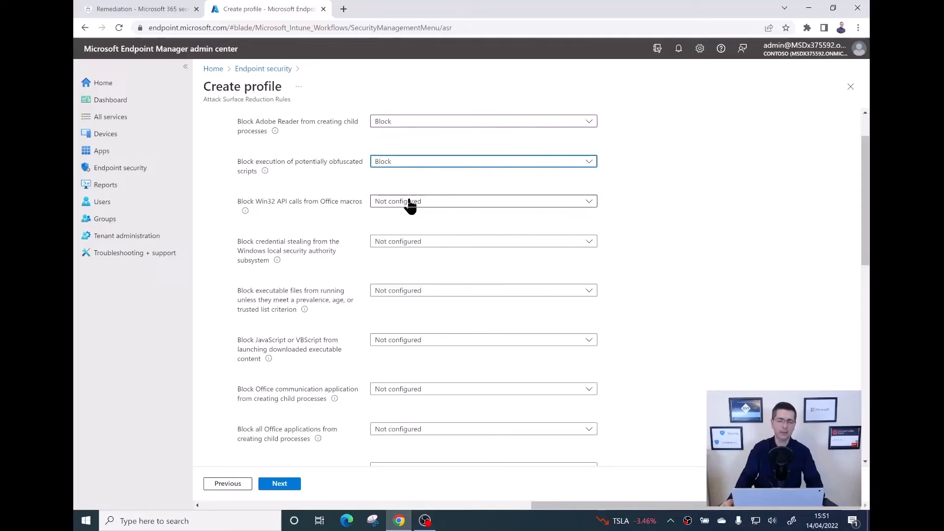
{"action": "left_click", "coordinate": [409, 202]}
{"action": "left_click", "coordinate": [399, 237]}
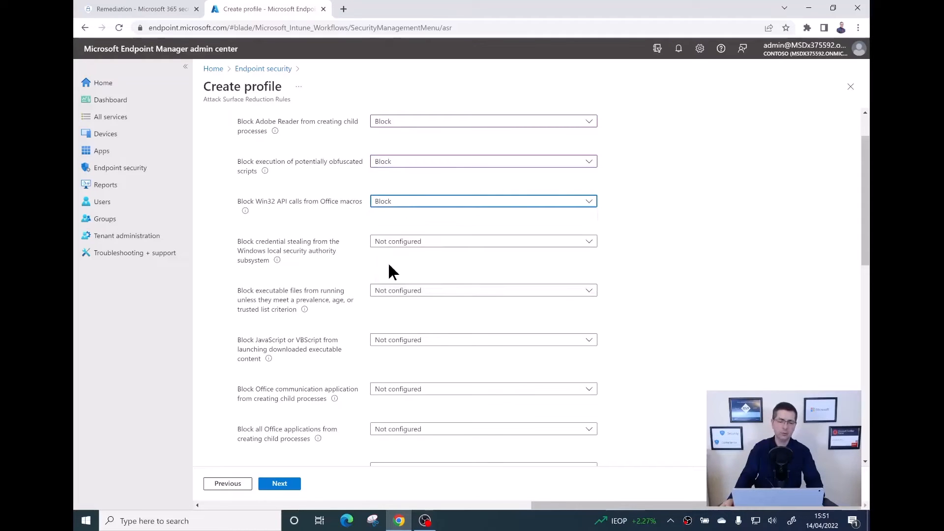
Step: Set the rules for credential stealing from the Windows local security authority subsystem and for executable files failing prevalence, age or trusted list criteria to Block
{"action": "left_click", "coordinate": [390, 293]}
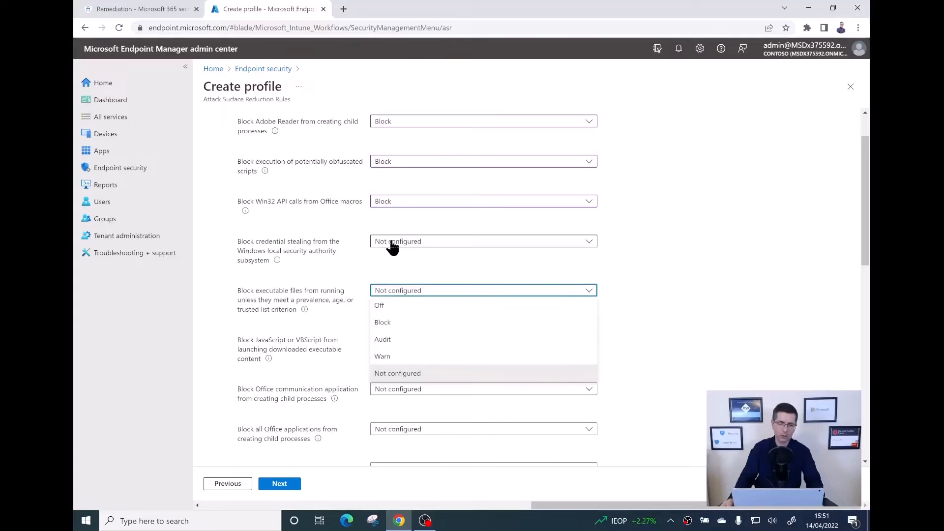
{"action": "left_click", "coordinate": [391, 243]}
{"action": "left_click", "coordinate": [388, 273]}
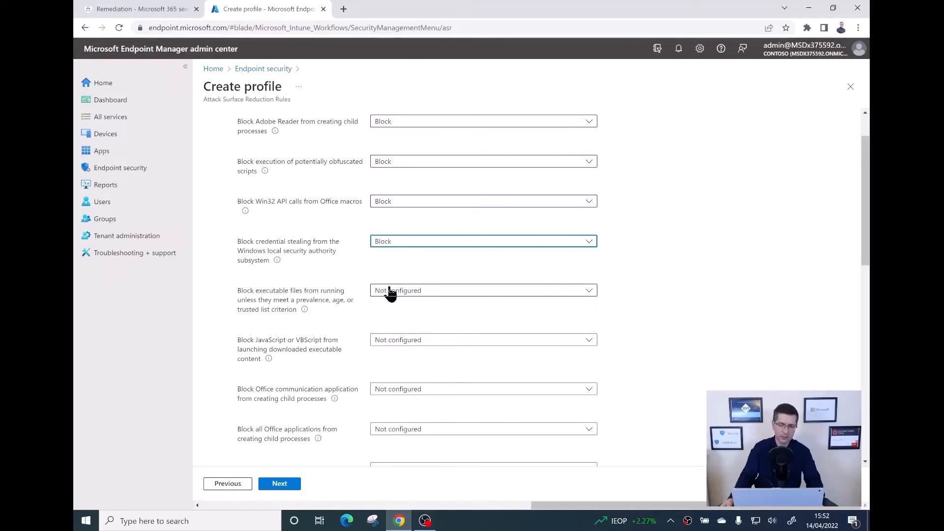
{"action": "left_click", "coordinate": [390, 291]}
{"action": "left_click", "coordinate": [393, 323]}
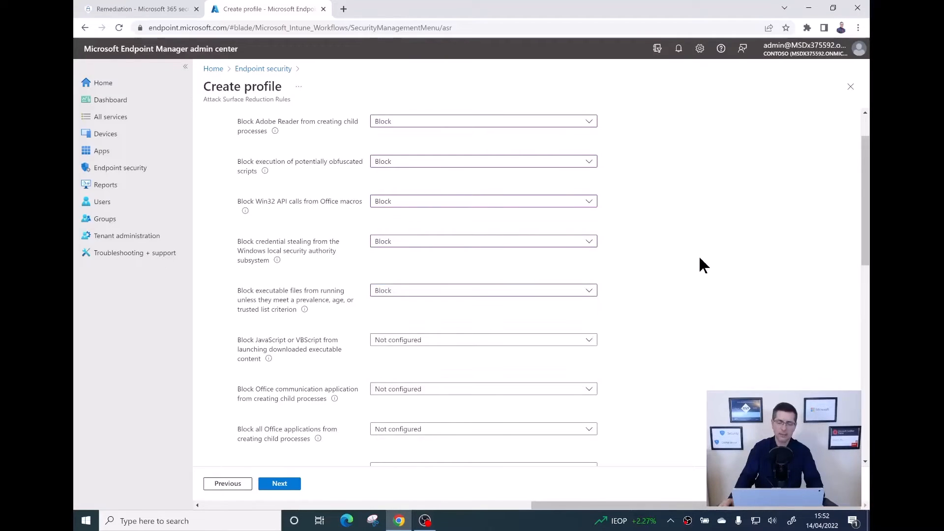
Step: Set the rule for JavaScript or VBScript launching downloaded executable content to Block
{"action": "scroll", "coordinate": [701, 259], "scroll_direction": "down", "scroll_amount": 1}
{"action": "scroll", "coordinate": [701, 259], "scroll_direction": "down", "scroll_amount": 2}
{"action": "scroll", "coordinate": [701, 259], "scroll_direction": "down", "scroll_amount": 1}
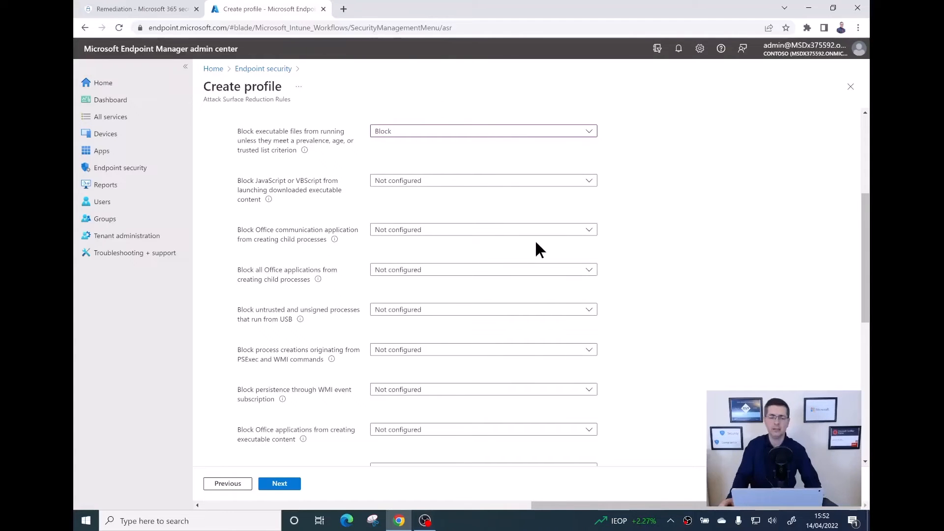
{"action": "left_click", "coordinate": [402, 183]}
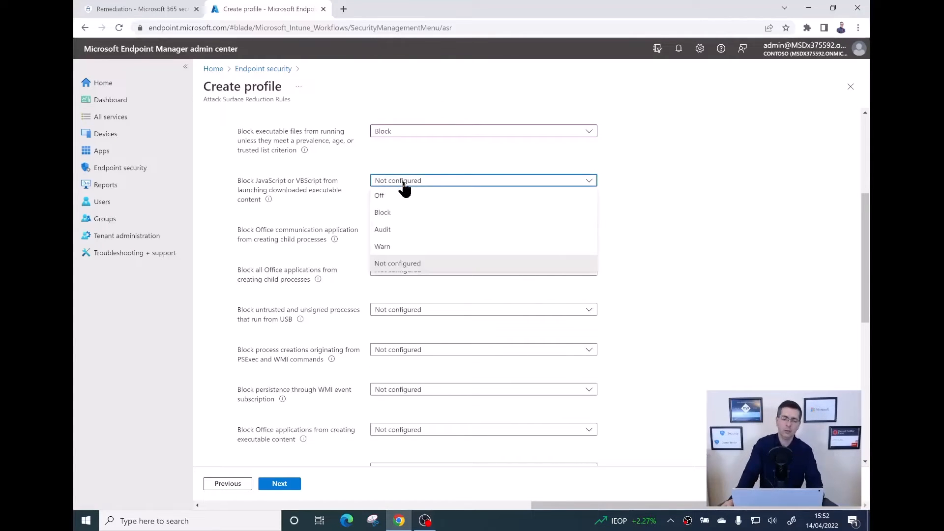
{"action": "left_click", "coordinate": [400, 212]}
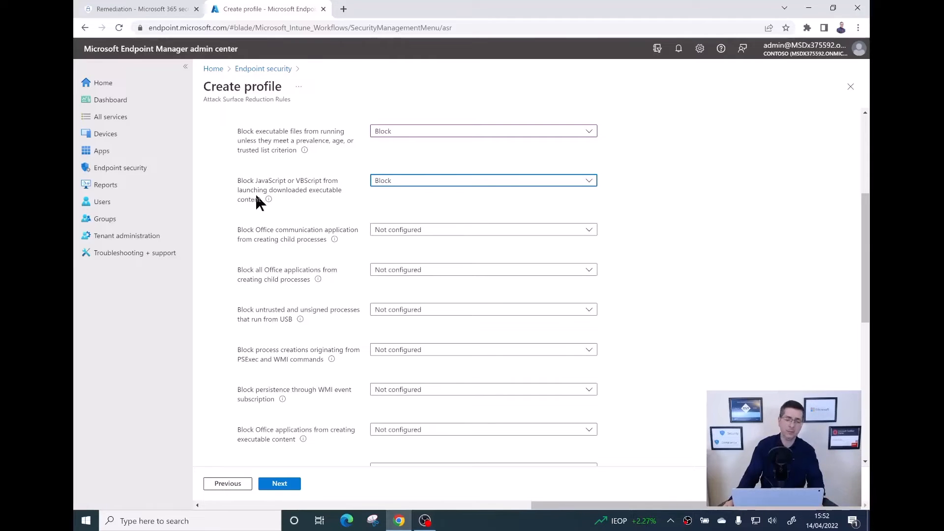
Step: Set the child process creation rules for the Office communication application and for all Office applications to Block
{"action": "left_click", "coordinate": [418, 232]}
{"action": "left_click", "coordinate": [407, 265]}
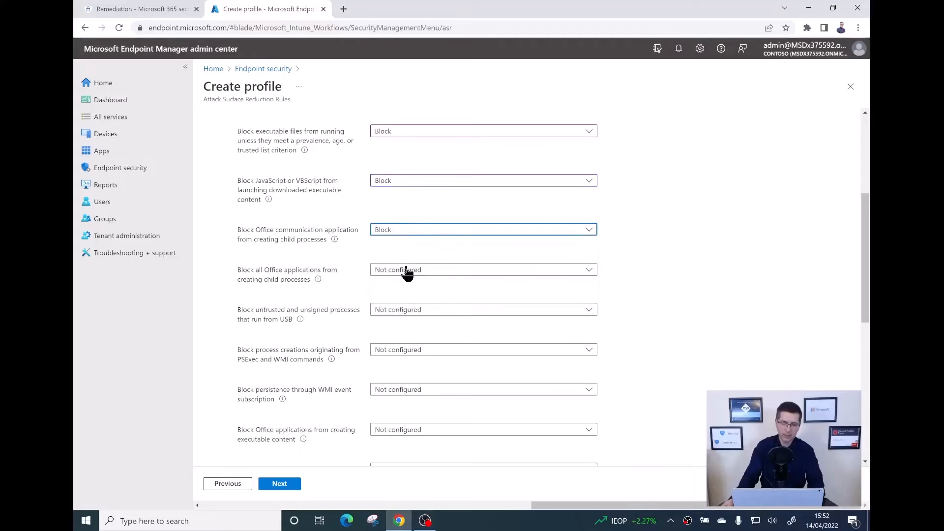
{"action": "left_click", "coordinate": [409, 273]}
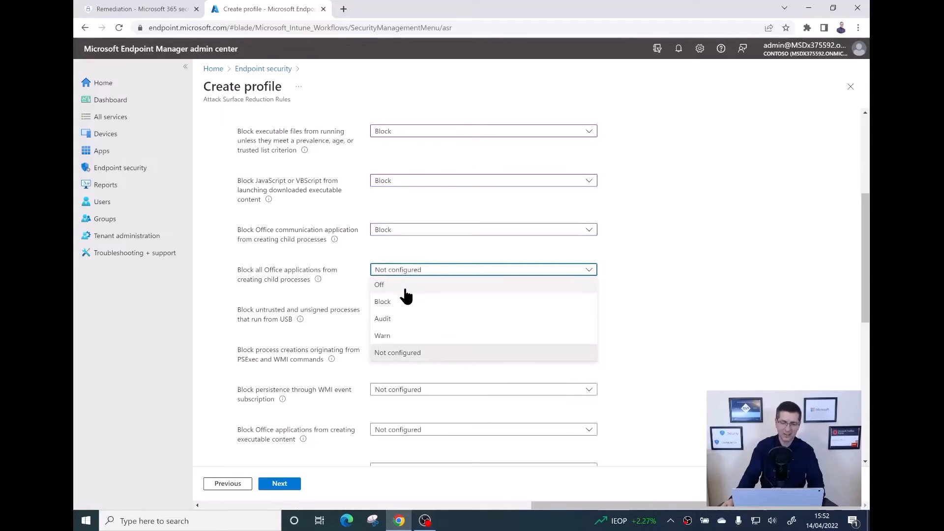
{"action": "left_click", "coordinate": [404, 301]}
Step: Set the rules for untrusted and unsigned processes run from USB and process creations from PSExec and WMI commands to Block
{"action": "scroll", "coordinate": [657, 283], "scroll_direction": "down", "scroll_amount": 2}
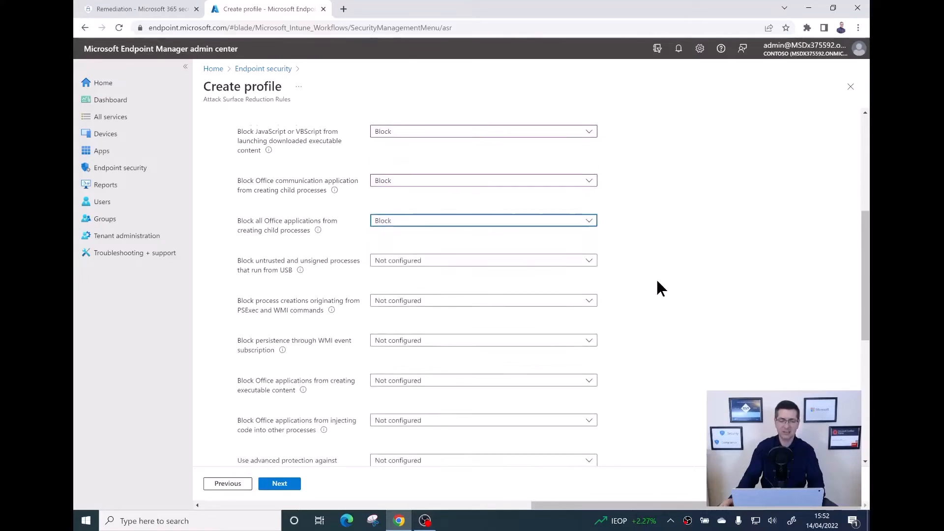
{"action": "left_click", "coordinate": [422, 206]}
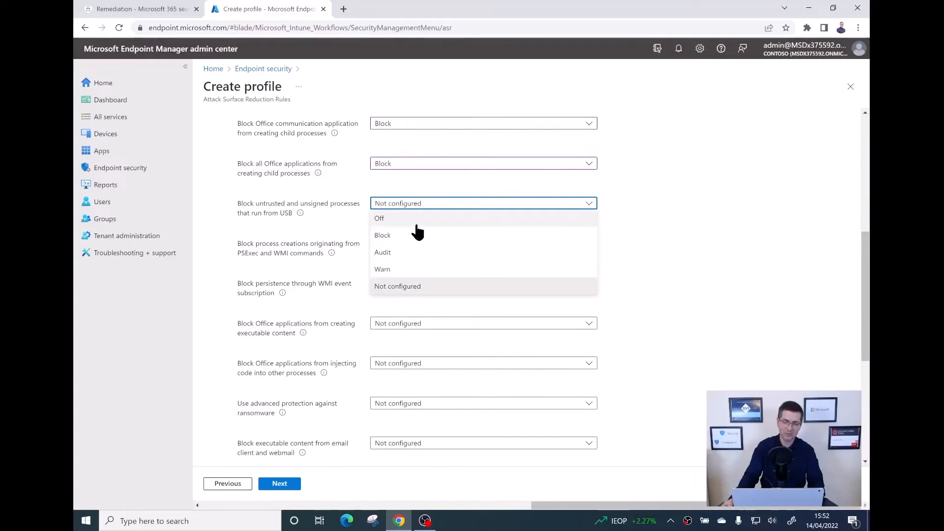
{"action": "left_click", "coordinate": [410, 234]}
{"action": "left_click", "coordinate": [413, 250]}
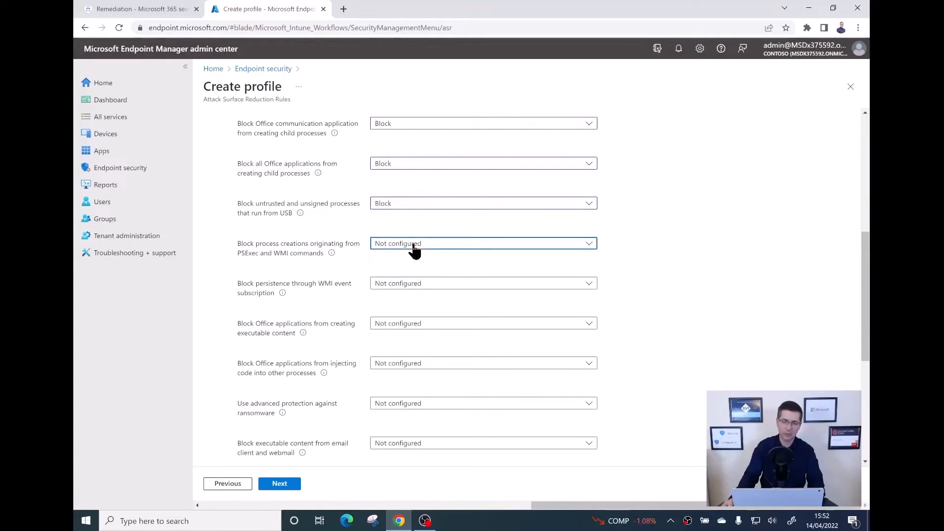
{"action": "left_click", "coordinate": [409, 278]}
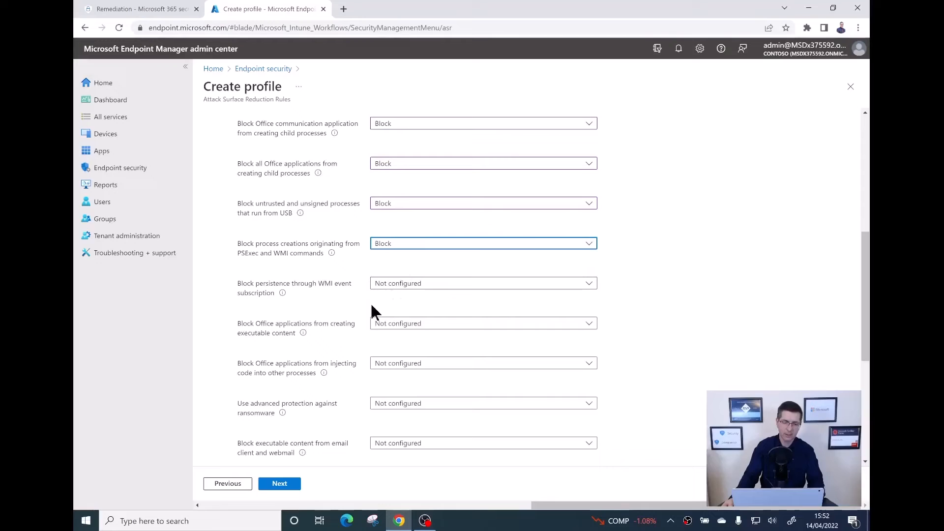
Step: Set the rules for persistence through WMI event subscription and for Office applications creating executable content to Block
{"action": "left_click", "coordinate": [398, 289]}
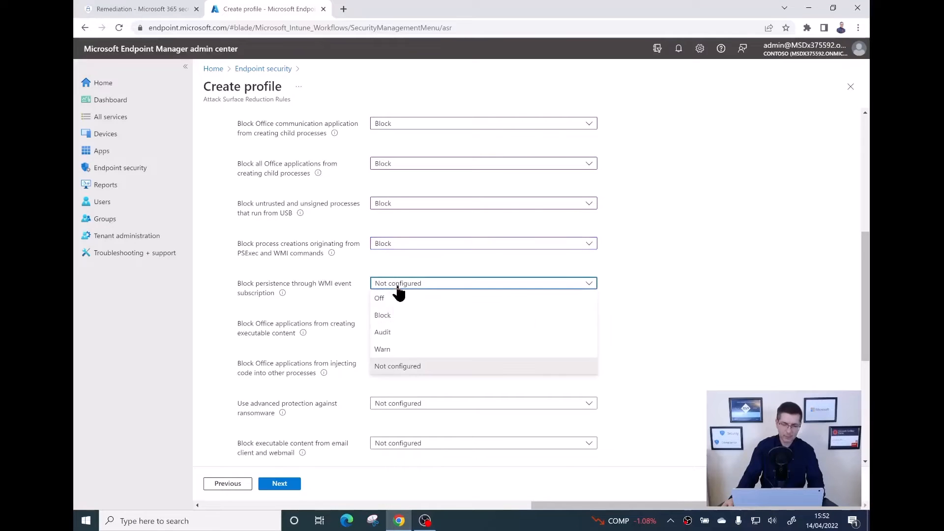
{"action": "left_click", "coordinate": [392, 315]}
{"action": "scroll", "coordinate": [566, 315], "scroll_direction": "down", "scroll_amount": 2}
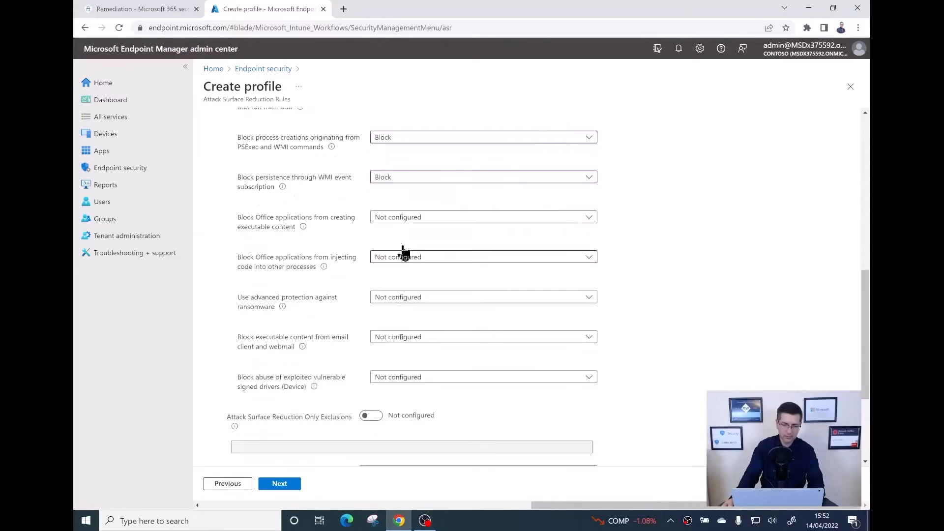
{"action": "left_click", "coordinate": [391, 218]}
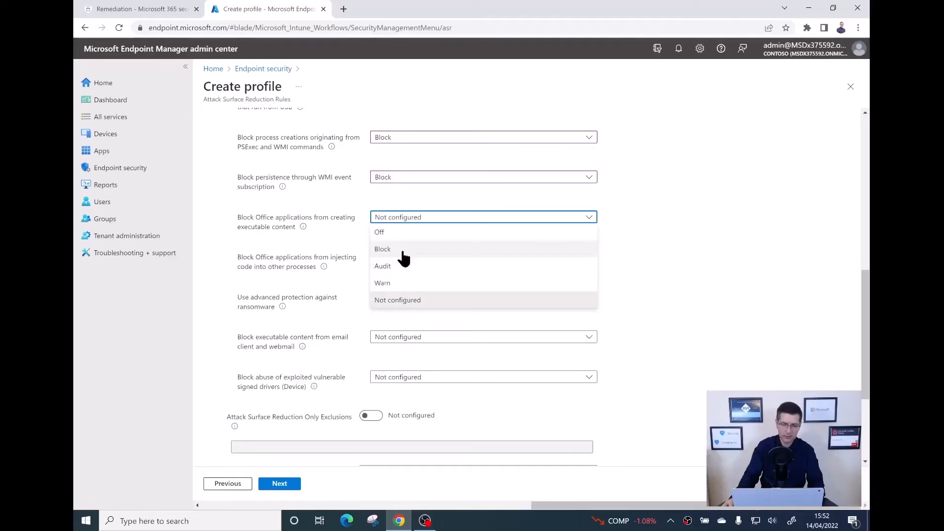
{"action": "left_click", "coordinate": [400, 249]}
Step: Set the rules for Office applications injecting code into other processes and for advanced protection against ransomware to Block
{"action": "left_click", "coordinate": [404, 259]}
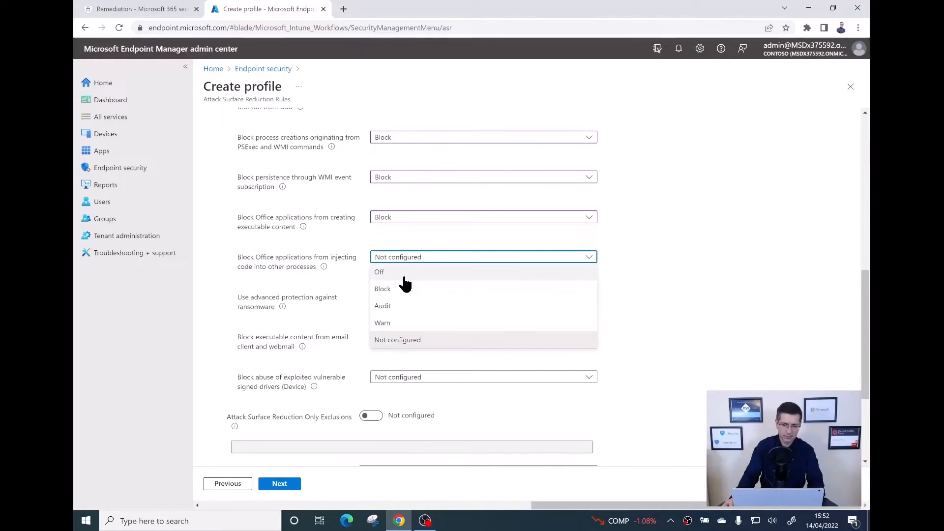
{"action": "left_click", "coordinate": [403, 286]}
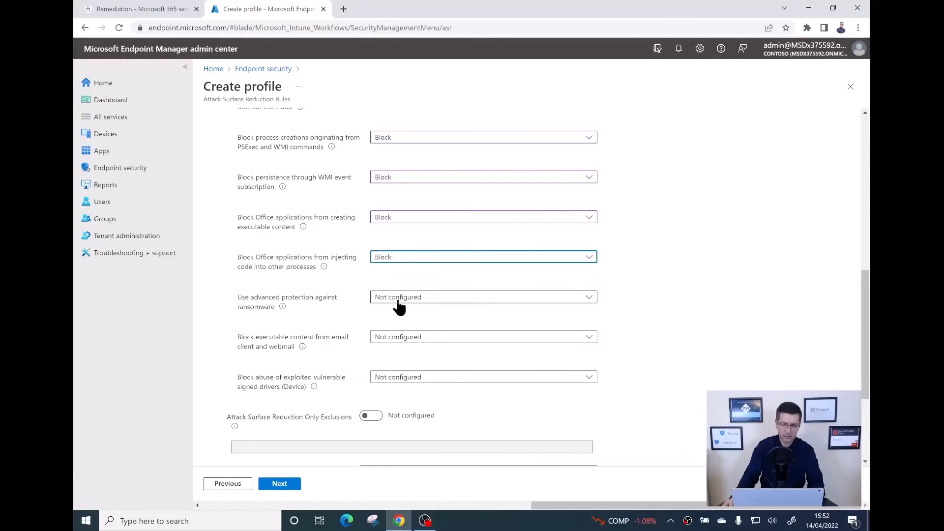
{"action": "left_click", "coordinate": [393, 298]}
{"action": "left_click", "coordinate": [396, 329]}
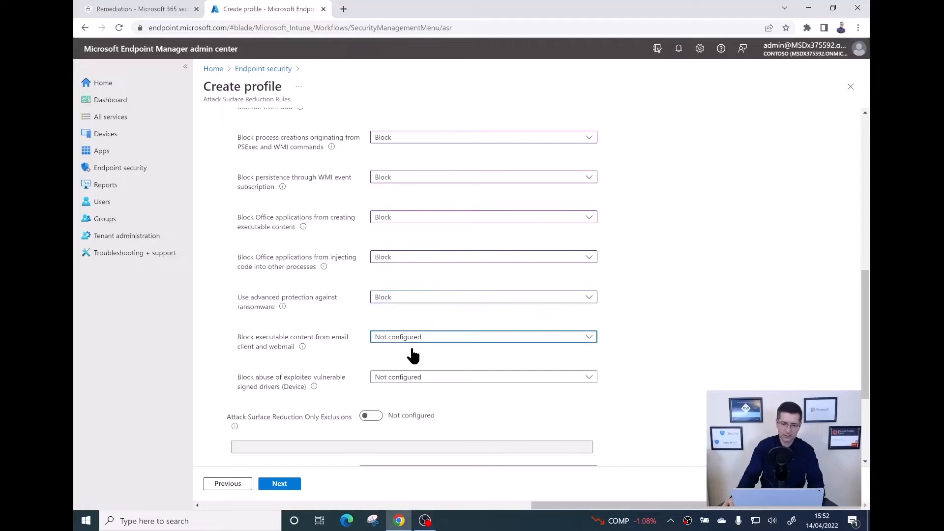
Step: Set the rules for executable content from email client and webmail and for abuse of exploited vulnerable signed drivers to Block
{"action": "left_click", "coordinate": [413, 342]}
{"action": "left_click", "coordinate": [400, 368]}
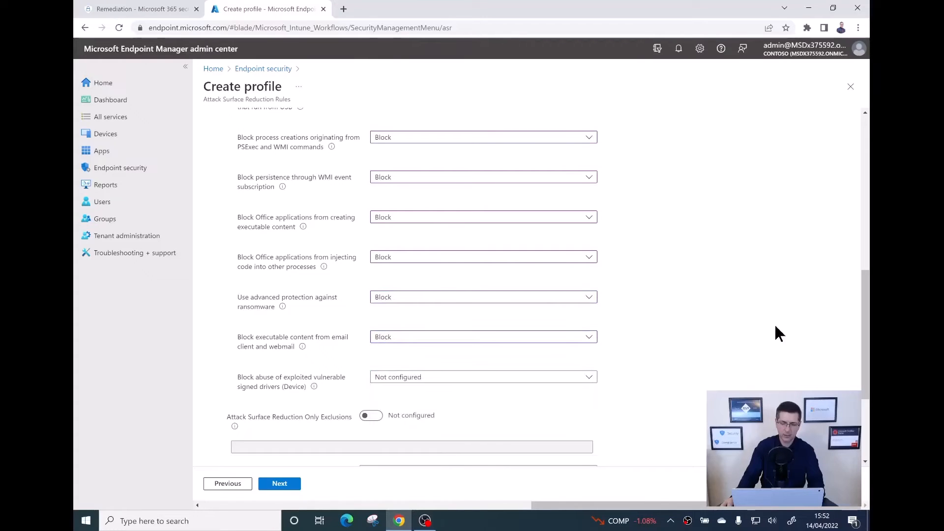
{"action": "scroll", "coordinate": [394, 317], "scroll_direction": "down", "scroll_amount": 2}
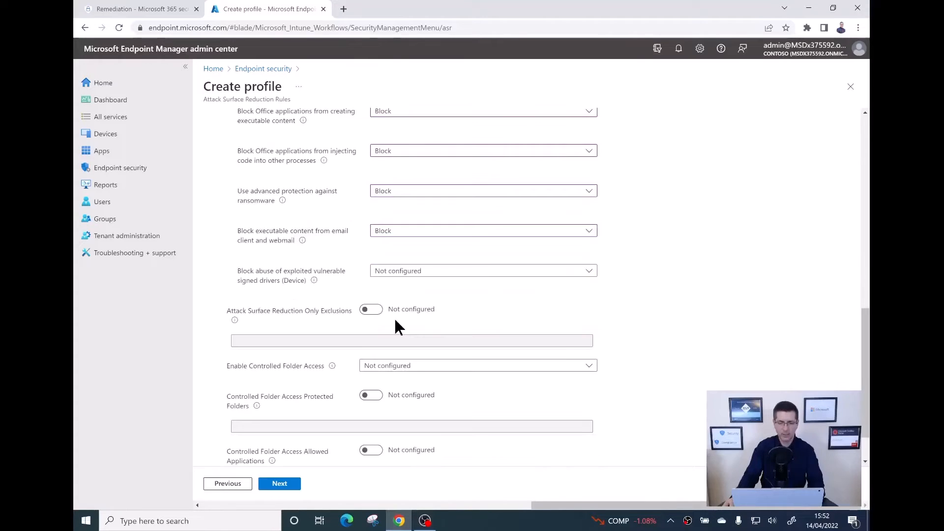
{"action": "left_click", "coordinate": [406, 278]}
{"action": "left_click", "coordinate": [448, 301]}
Step: Try Not configured for the rule on process creations from PSExec and WMI commands, and return it to Block
{"action": "scroll", "coordinate": [681, 290], "scroll_direction": "up", "scroll_amount": 6}
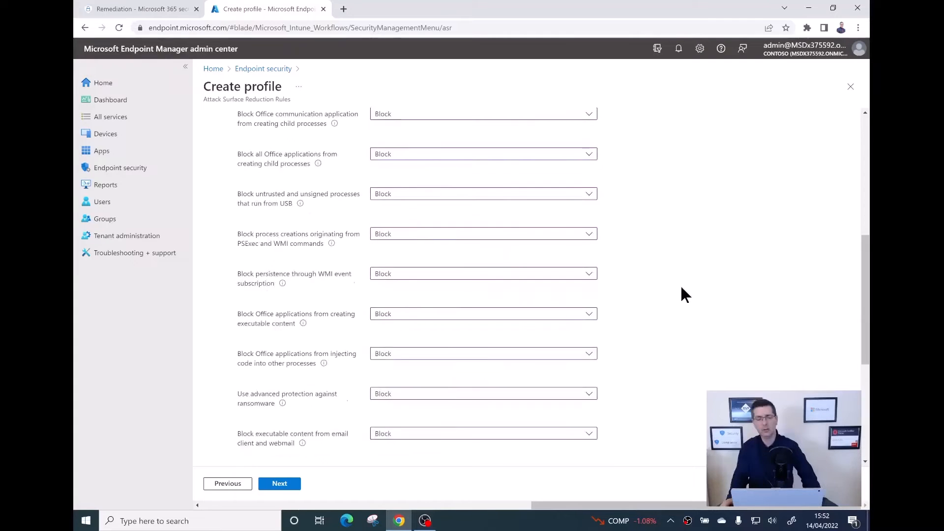
{"action": "scroll", "coordinate": [682, 289], "scroll_direction": "up", "scroll_amount": 1}
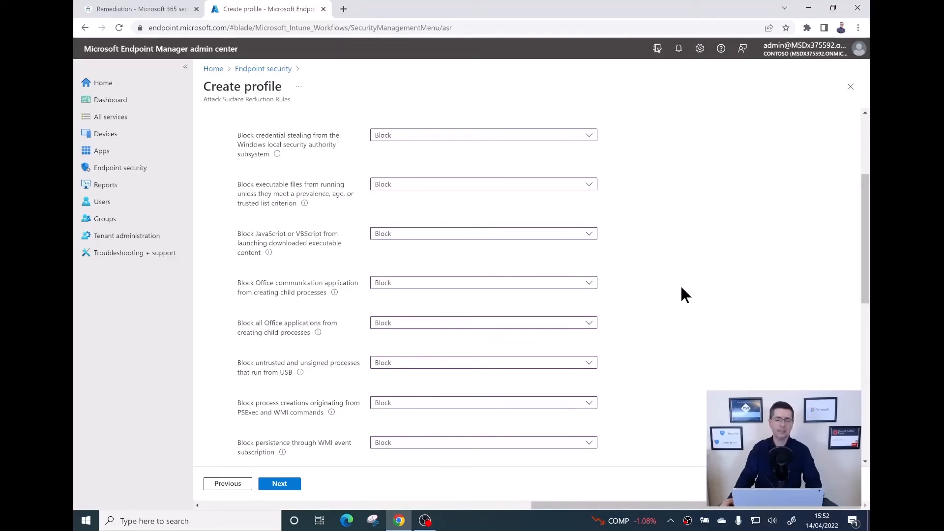
{"action": "scroll", "coordinate": [681, 288], "scroll_direction": "down", "scroll_amount": 1}
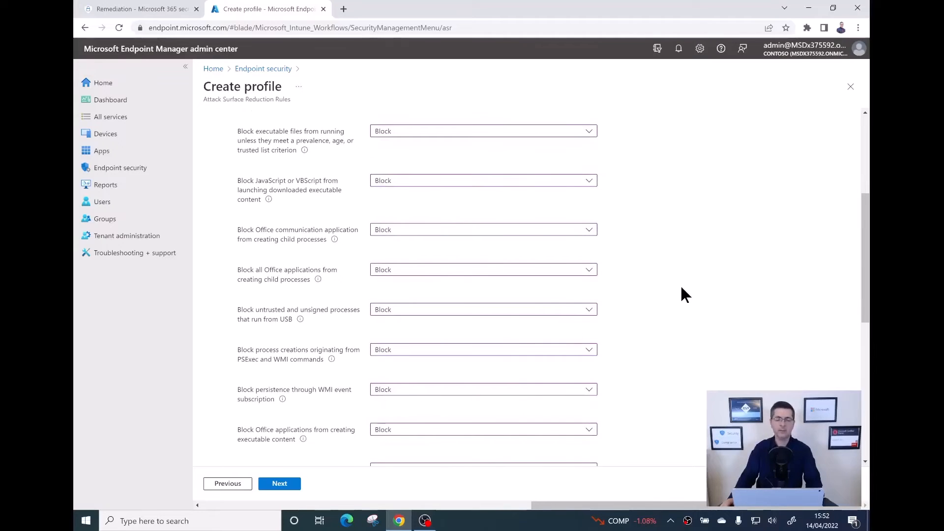
{"action": "scroll", "coordinate": [681, 287], "scroll_direction": "down", "scroll_amount": 1}
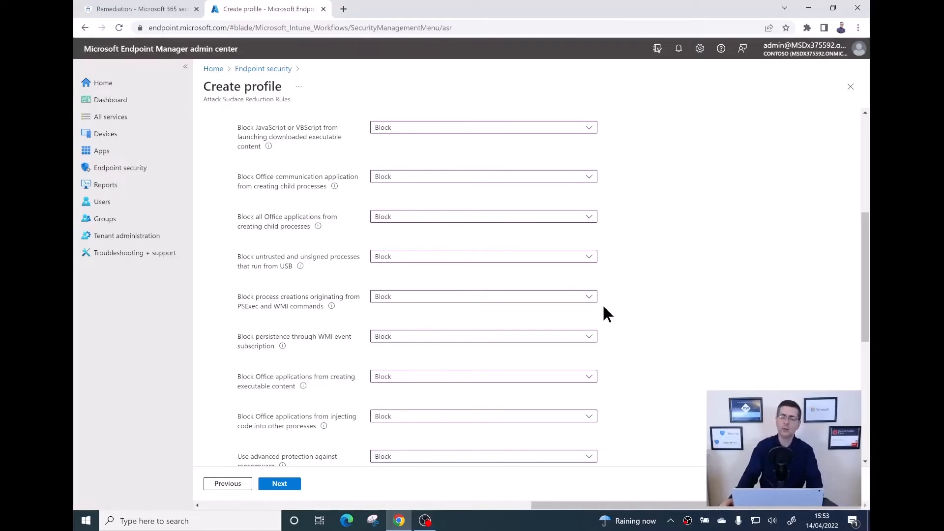
{"action": "left_click", "coordinate": [502, 299]}
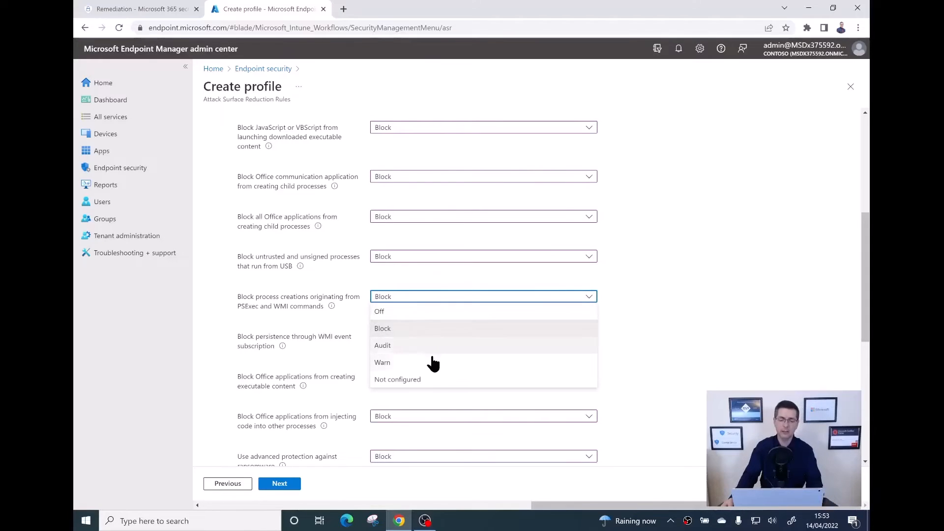
{"action": "left_click", "coordinate": [477, 379]}
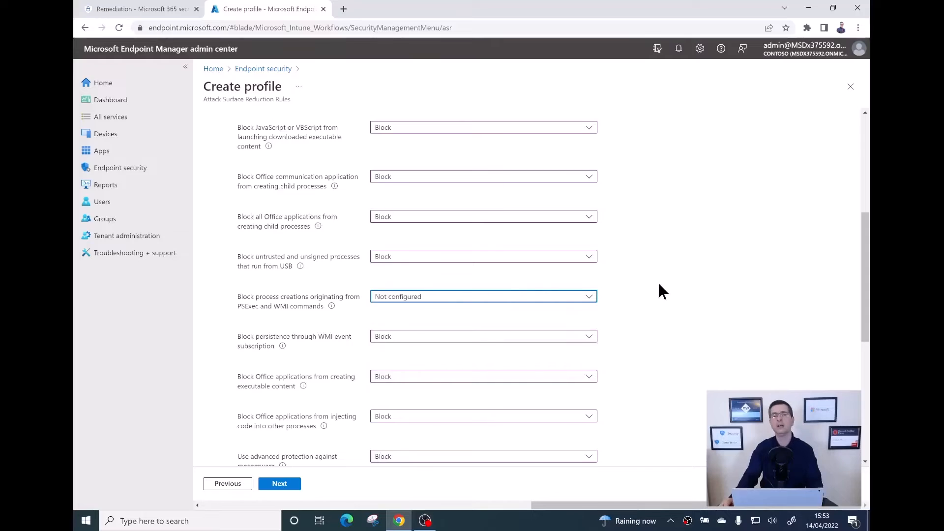
{"action": "left_click", "coordinate": [389, 300]}
{"action": "left_click", "coordinate": [393, 328]}
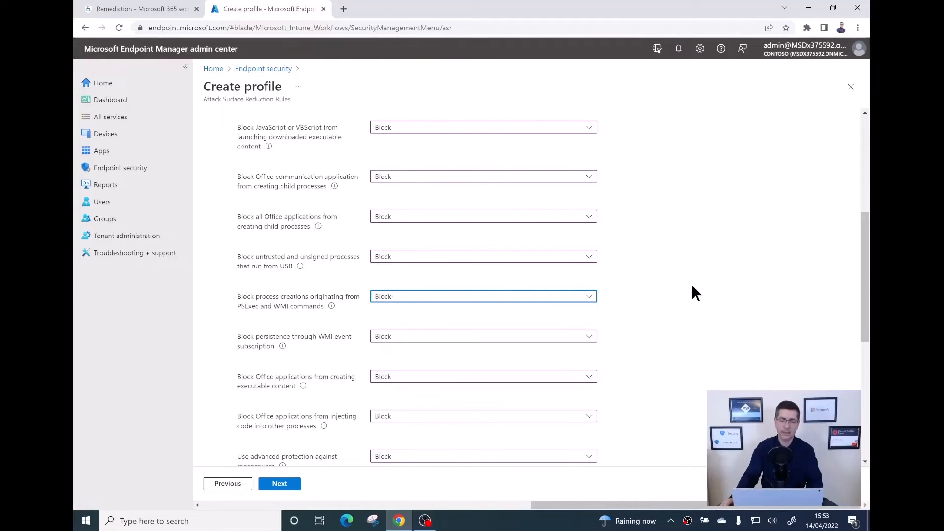
Step: Set Enable Controlled Folder Access to Enabled below the attack surface reduction rules
{"action": "scroll", "coordinate": [693, 286], "scroll_direction": "down", "scroll_amount": 6}
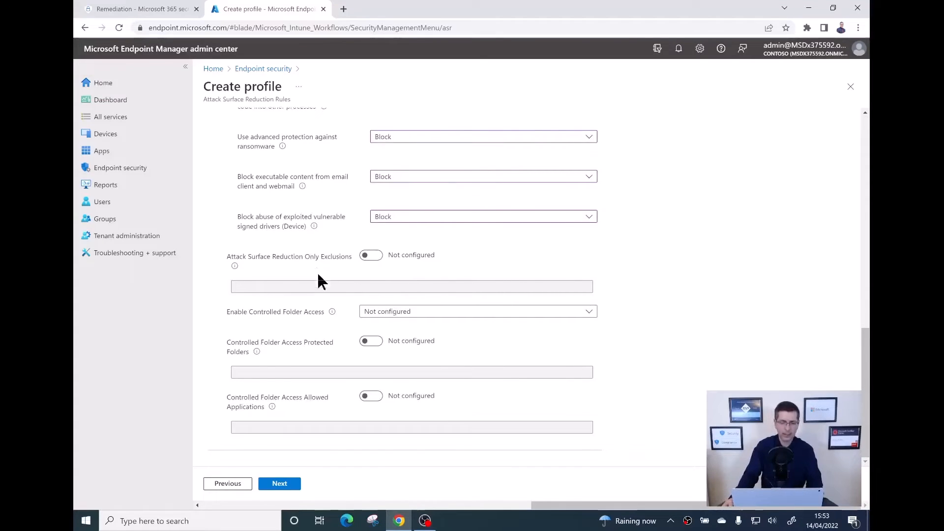
{"action": "left_click", "coordinate": [413, 312]}
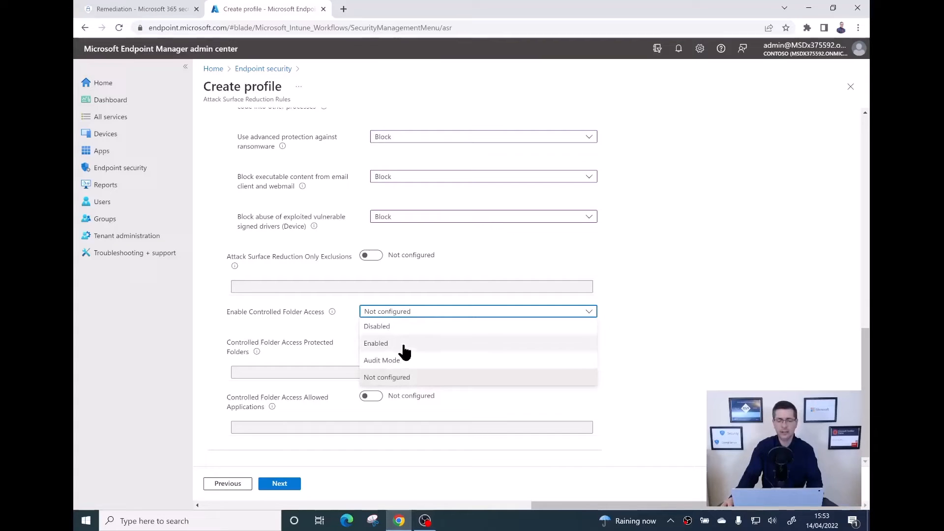
{"action": "left_click", "coordinate": [404, 345]}
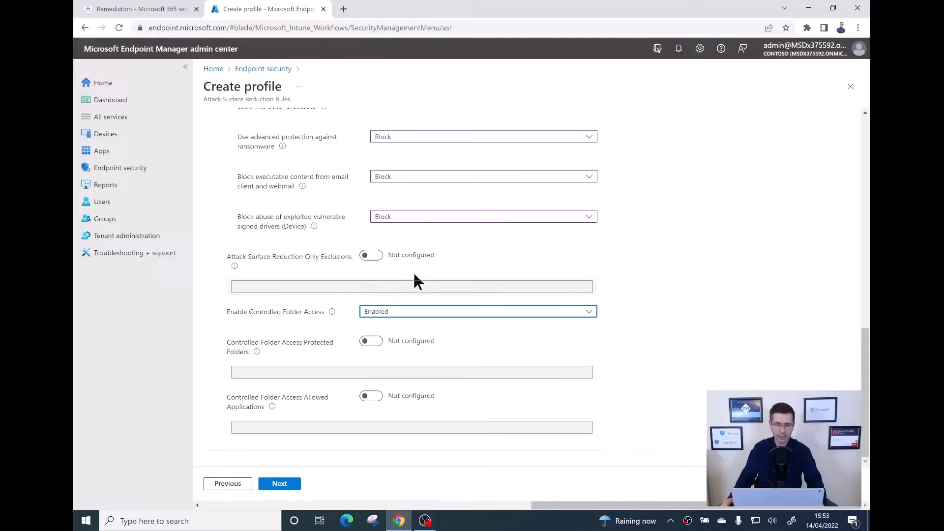
Step: Check the configured rules, proceed to the profile's assignments and include all devices
{"action": "scroll", "coordinate": [692, 265], "scroll_direction": "up", "scroll_amount": 4}
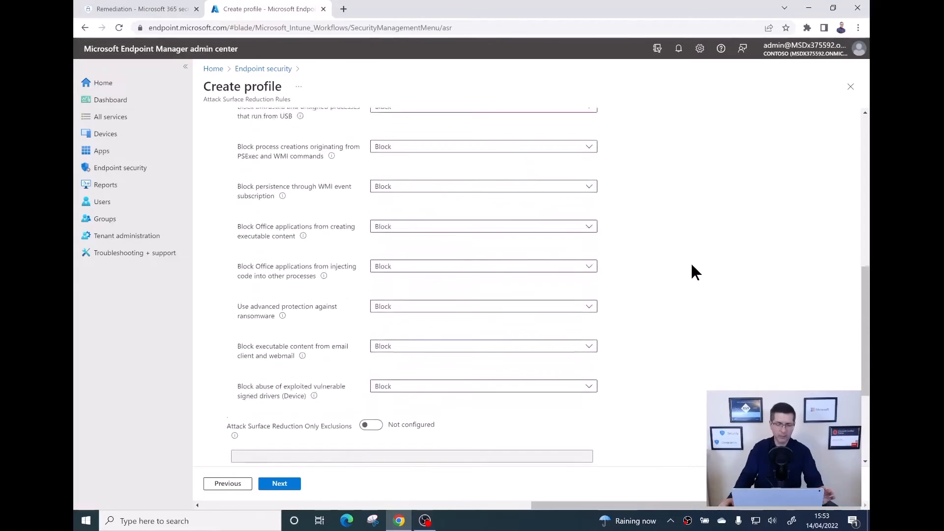
{"action": "scroll", "coordinate": [692, 266], "scroll_direction": "down", "scroll_amount": 4}
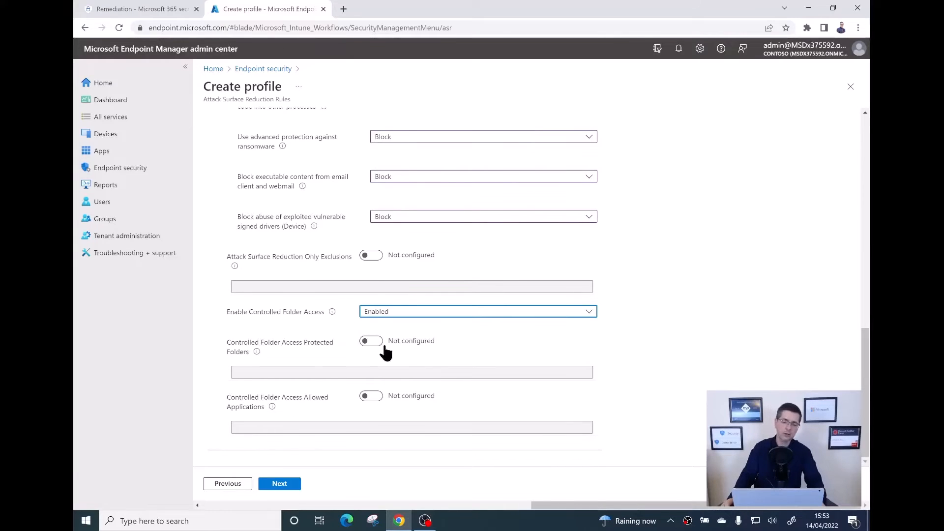
{"action": "scroll", "coordinate": [746, 270], "scroll_direction": "up", "scroll_amount": 6}
{"action": "scroll", "coordinate": [746, 269], "scroll_direction": "up", "scroll_amount": 5}
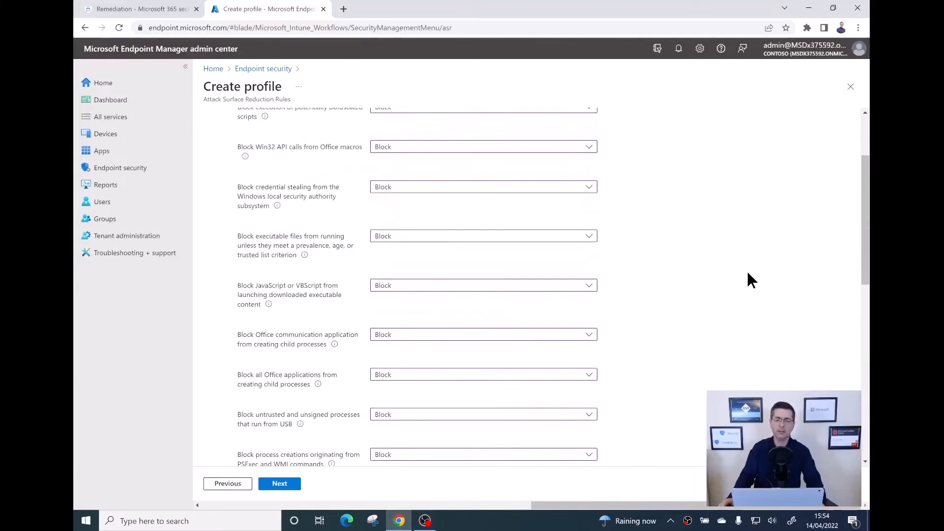
{"action": "scroll", "coordinate": [746, 270], "scroll_direction": "down", "scroll_amount": 10}
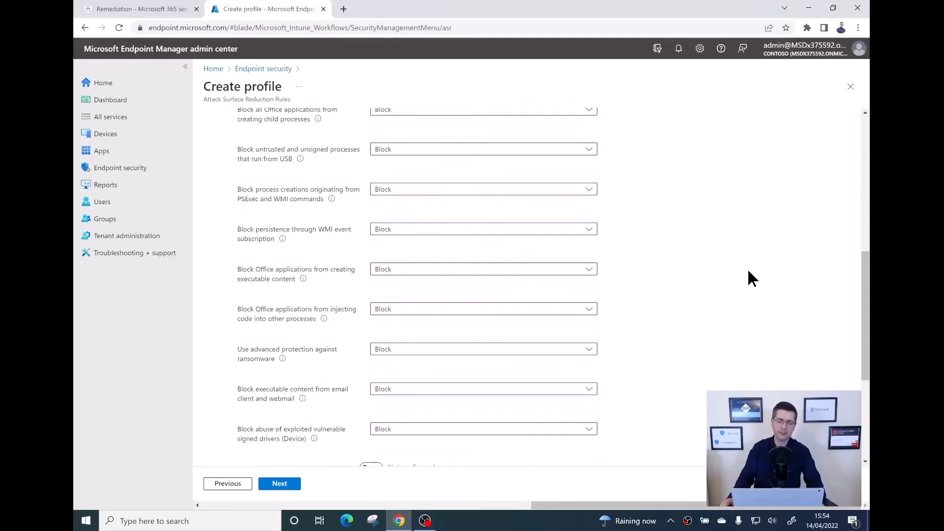
{"action": "left_click", "coordinate": [276, 490]}
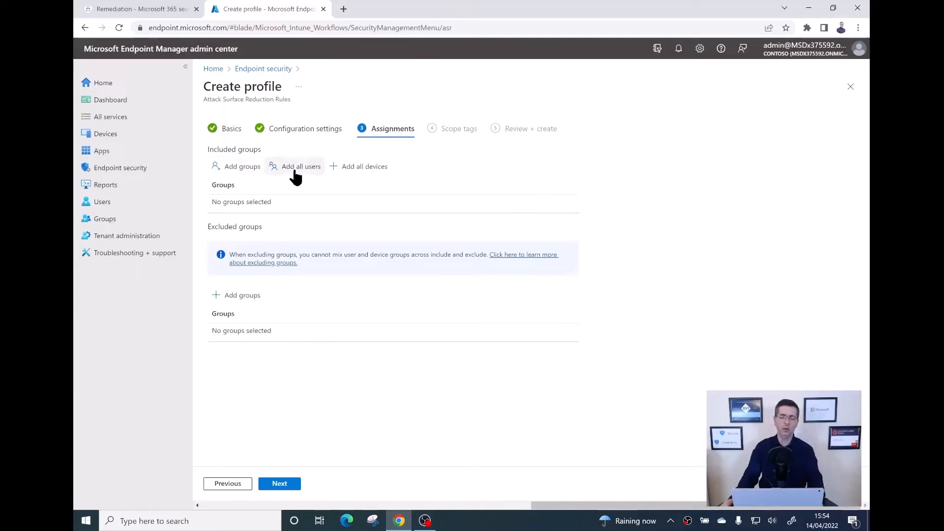
{"action": "left_click", "coordinate": [244, 168]}
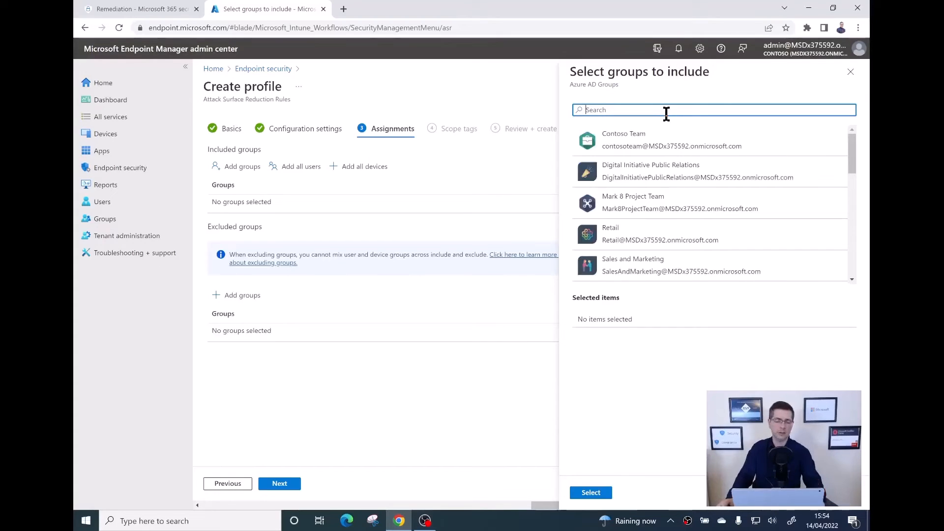
{"action": "left_click", "coordinate": [850, 73]}
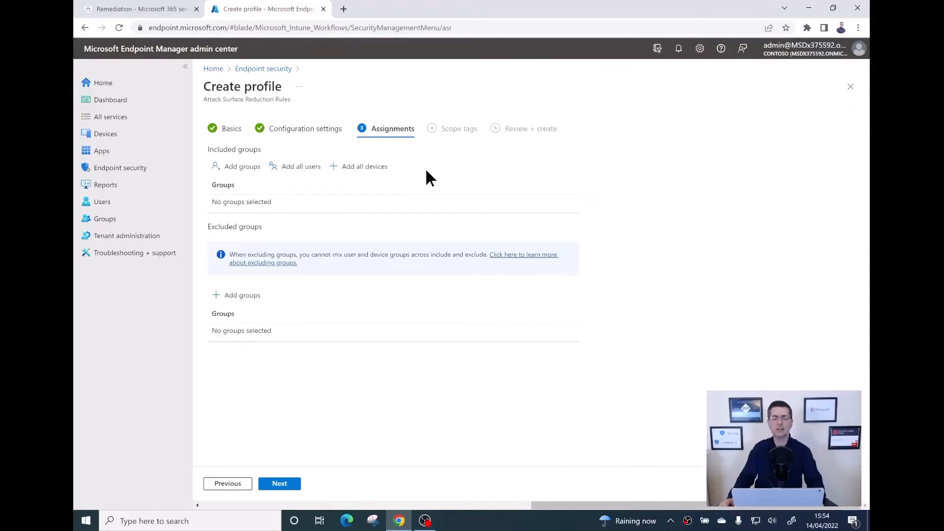
{"action": "left_click", "coordinate": [346, 169]}
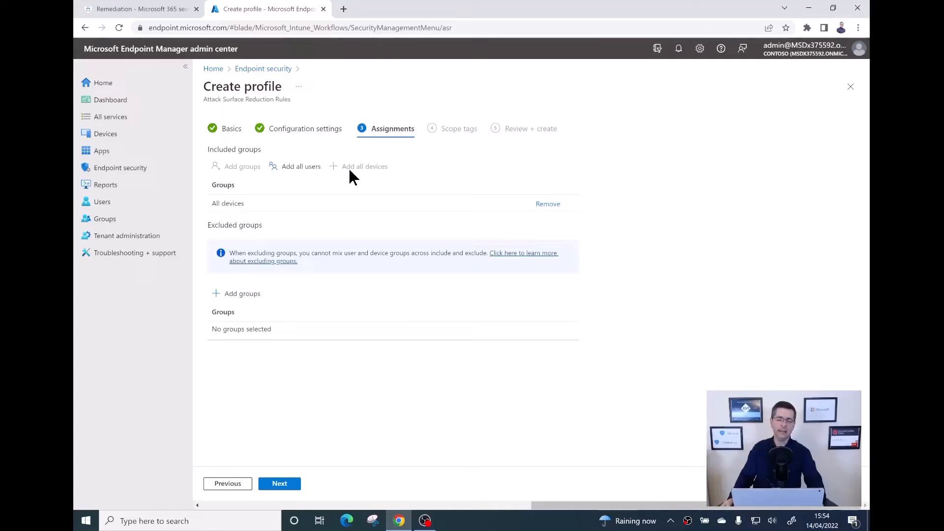
Step: Keep the Default scope tag, review the profile summary and create the Contoso ASR policy
{"action": "left_click", "coordinate": [280, 484]}
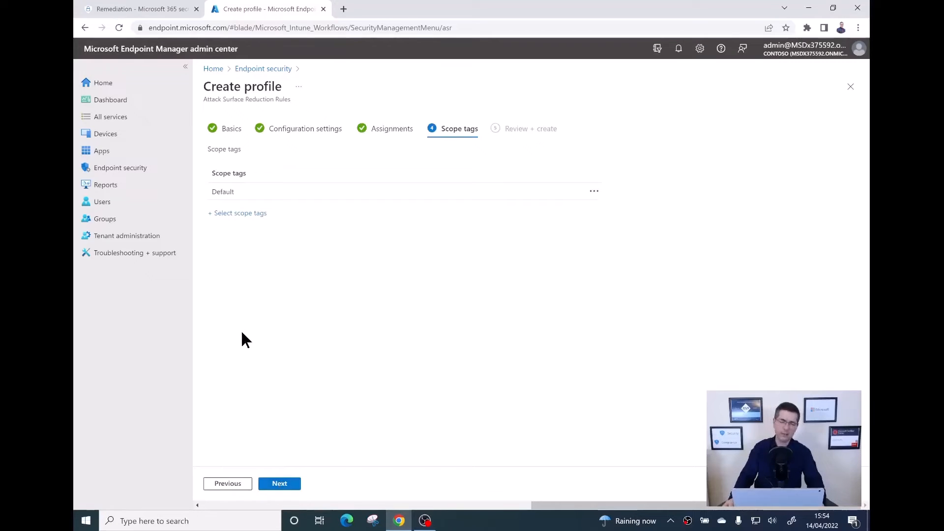
{"action": "left_click", "coordinate": [283, 484]}
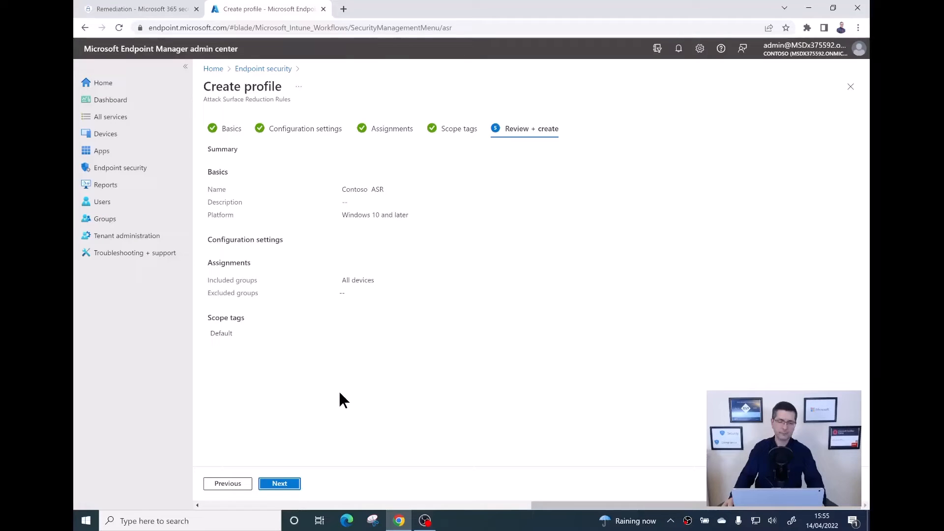
{"action": "left_click", "coordinate": [279, 484]}
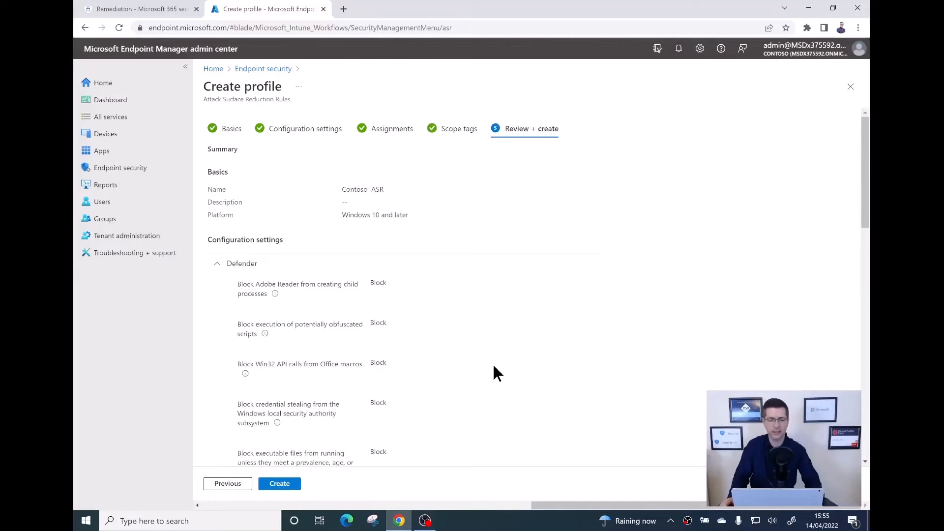
{"action": "scroll", "coordinate": [496, 374], "scroll_direction": "down", "scroll_amount": 6}
{"action": "scroll", "coordinate": [443, 340], "scroll_direction": "up", "scroll_amount": 2}
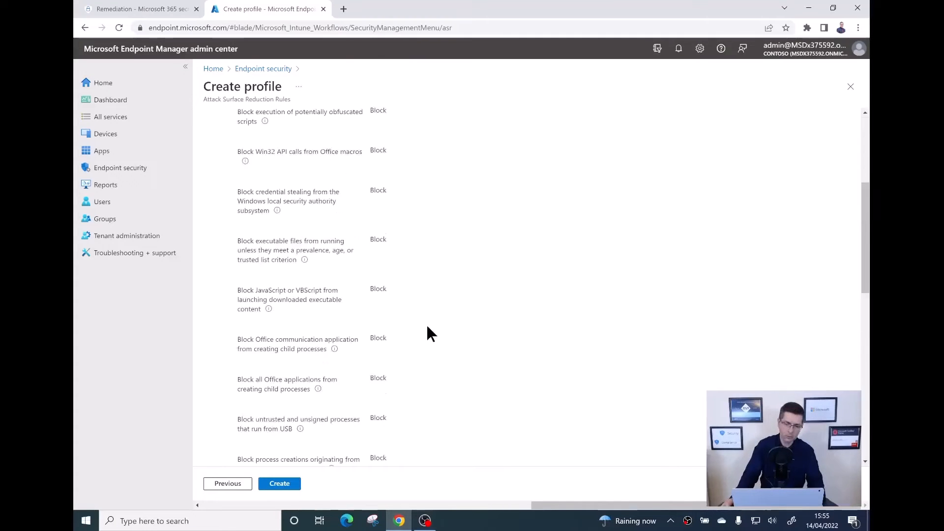
{"action": "scroll", "coordinate": [428, 334], "scroll_direction": "down", "scroll_amount": 4}
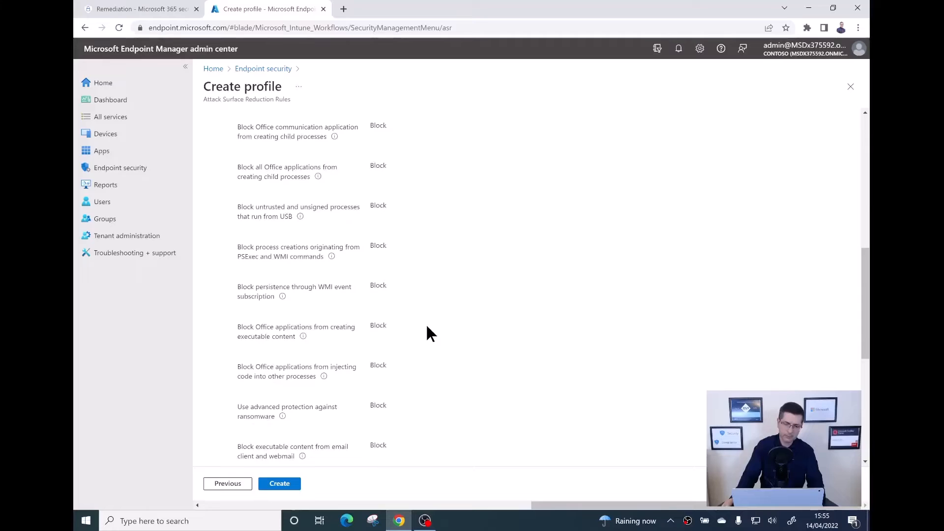
{"action": "scroll", "coordinate": [427, 327], "scroll_direction": "down", "scroll_amount": 6}
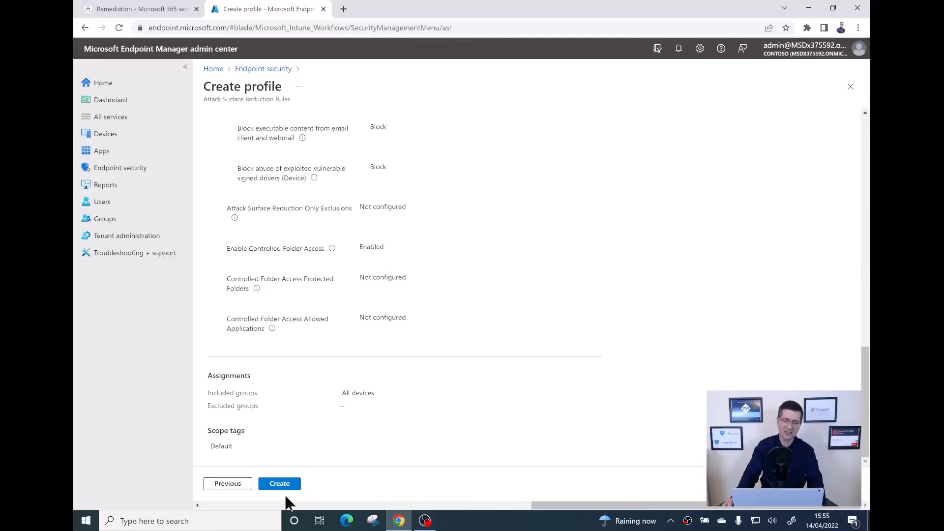
{"action": "left_click", "coordinate": [281, 486]}
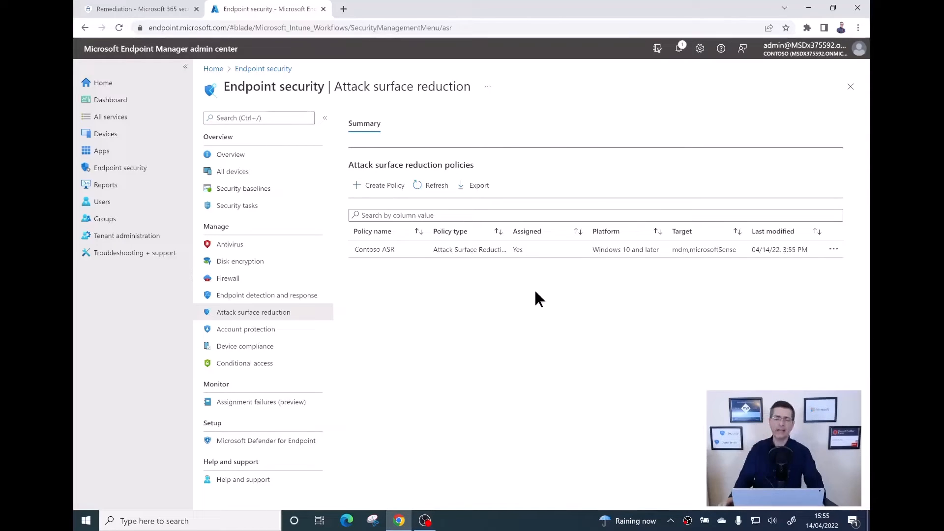
Step: Open the Contoso ASR policy and examine its check-in status and properties
{"action": "left_click", "coordinate": [379, 253]}
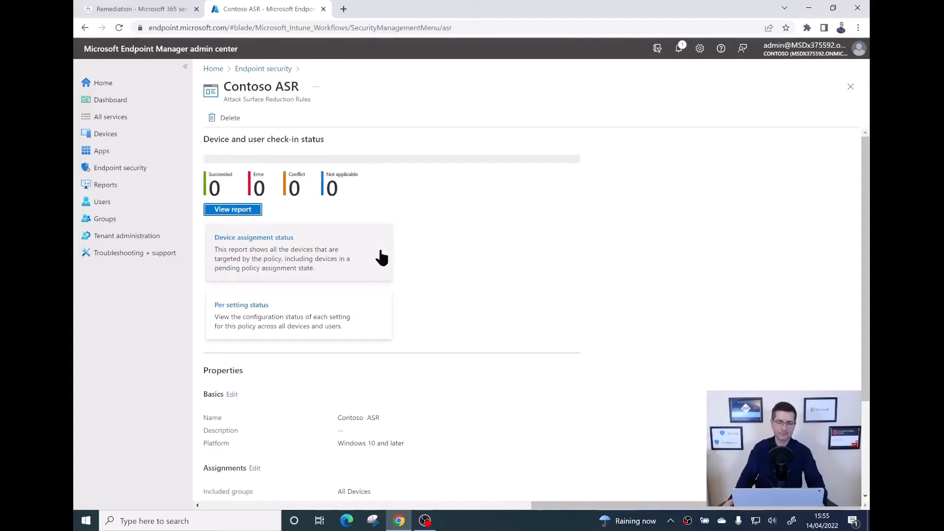
{"action": "scroll", "coordinate": [506, 292], "scroll_direction": "down", "scroll_amount": 3}
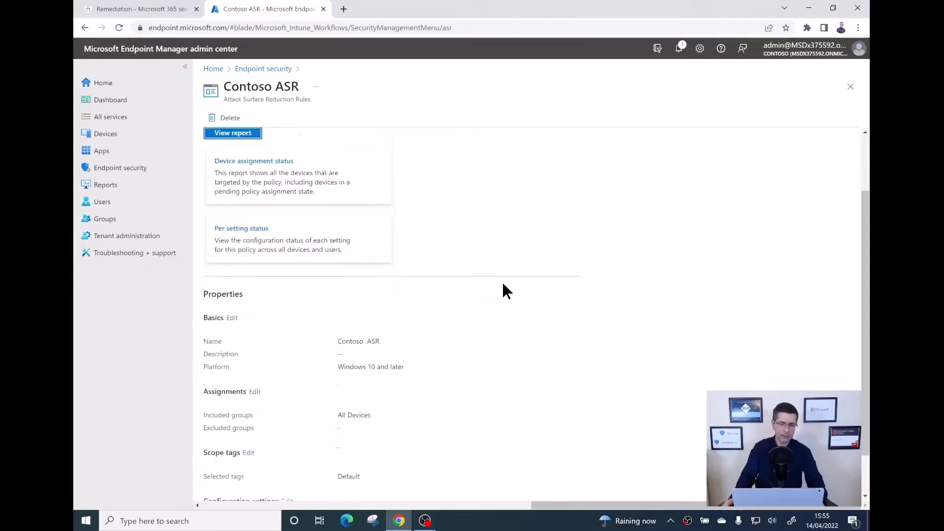
Step: Open the Contoso ASR configuration settings for editing, enable Attack Surface Reduction Only Exclusions and add an extra blank exclusion row
{"action": "scroll", "coordinate": [506, 291], "scroll_direction": "down", "scroll_amount": 2}
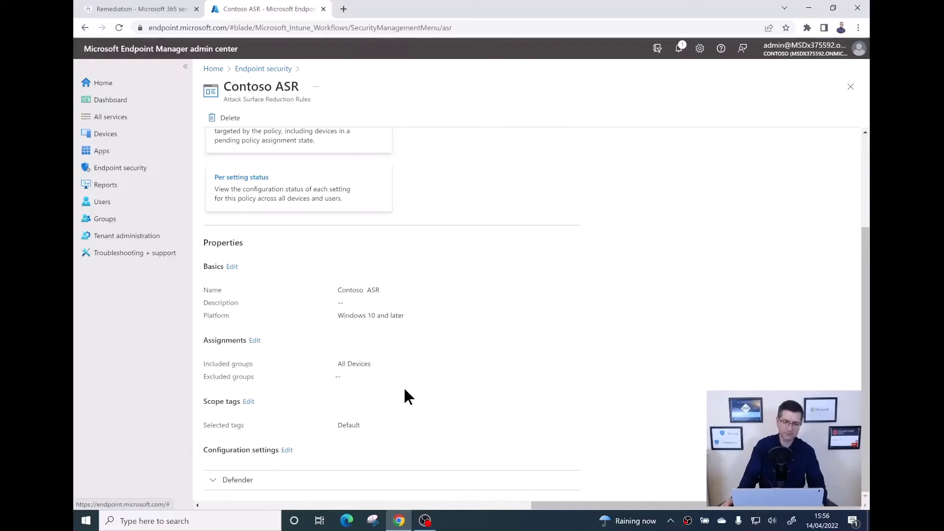
{"action": "scroll", "coordinate": [405, 390], "scroll_direction": "up", "scroll_amount": 1}
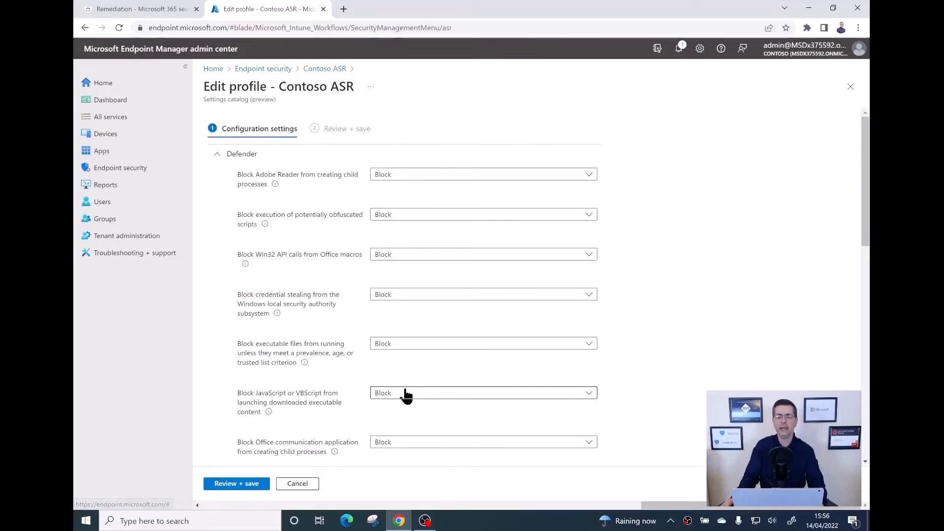
{"action": "scroll", "coordinate": [668, 344], "scroll_direction": "down", "scroll_amount": 12}
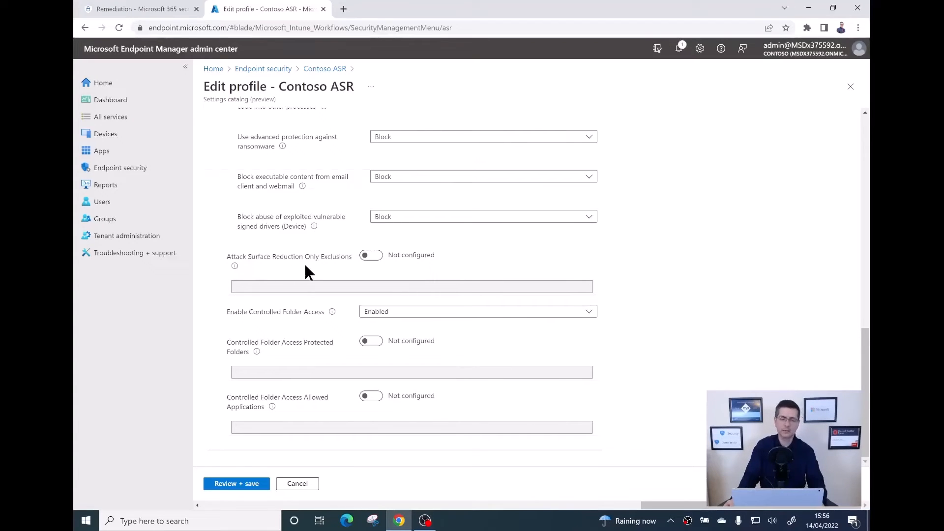
{"action": "left_click", "coordinate": [378, 258]}
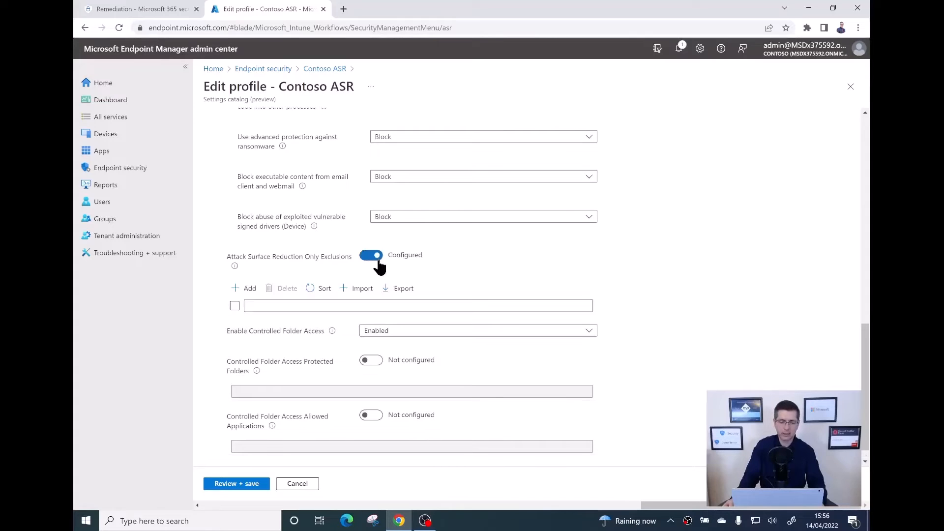
{"action": "left_click", "coordinate": [243, 290]}
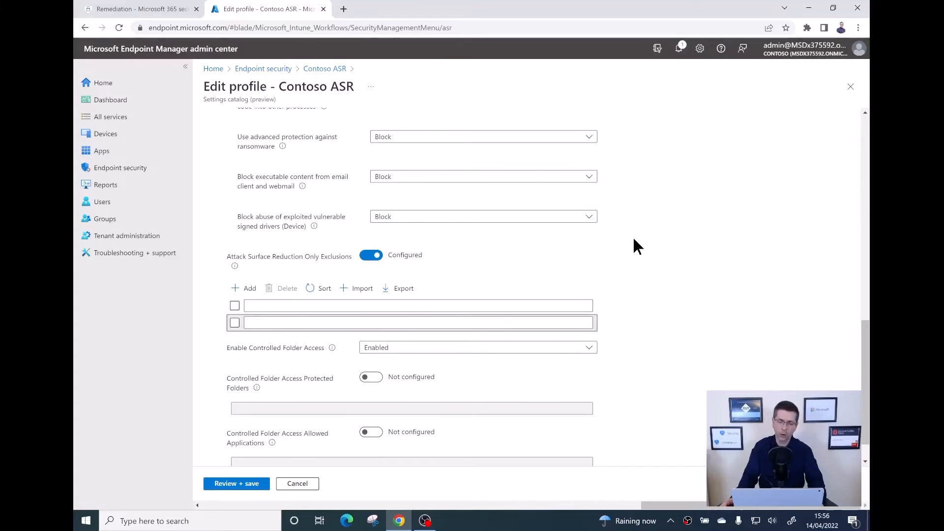
{"action": "scroll", "coordinate": [633, 235], "scroll_direction": "up", "scroll_amount": 8}
{"action": "scroll", "coordinate": [633, 235], "scroll_direction": "down", "scroll_amount": 6}
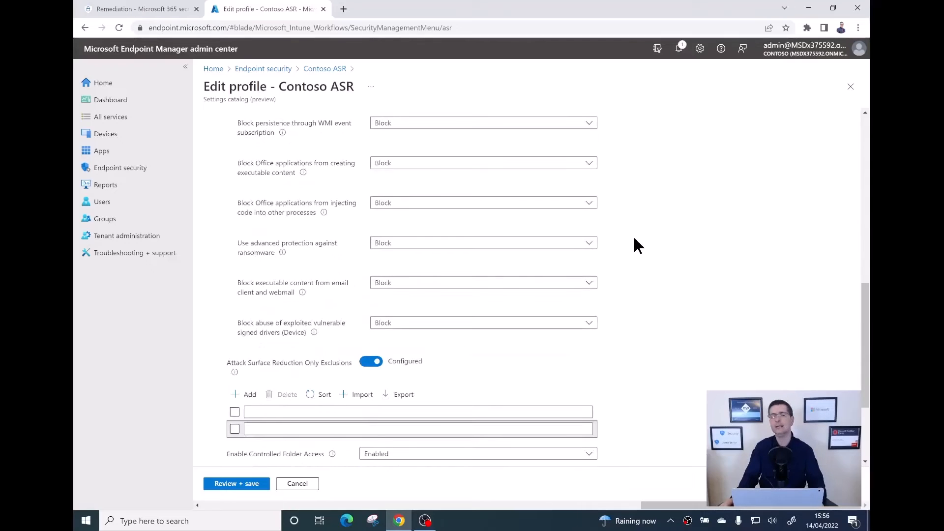
{"action": "scroll", "coordinate": [634, 238], "scroll_direction": "up", "scroll_amount": 1}
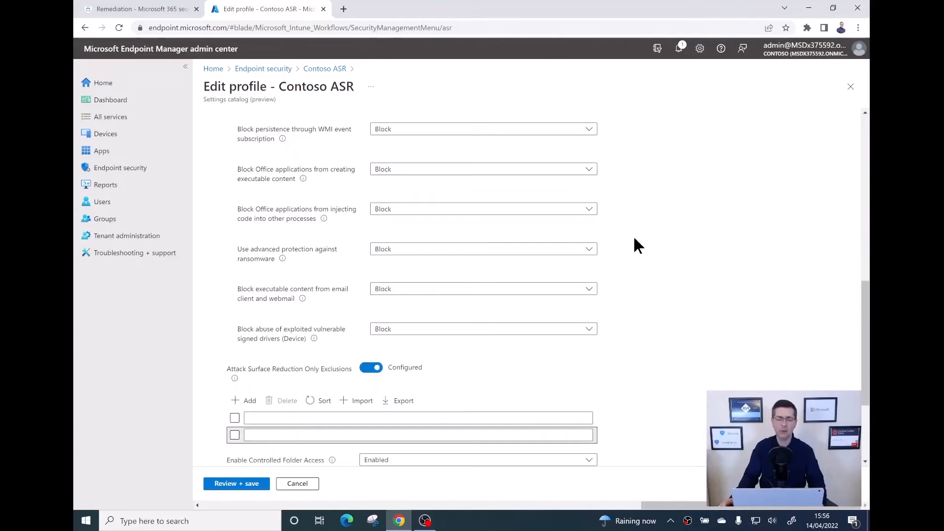
{"action": "scroll", "coordinate": [635, 240], "scroll_direction": "down", "scroll_amount": 1}
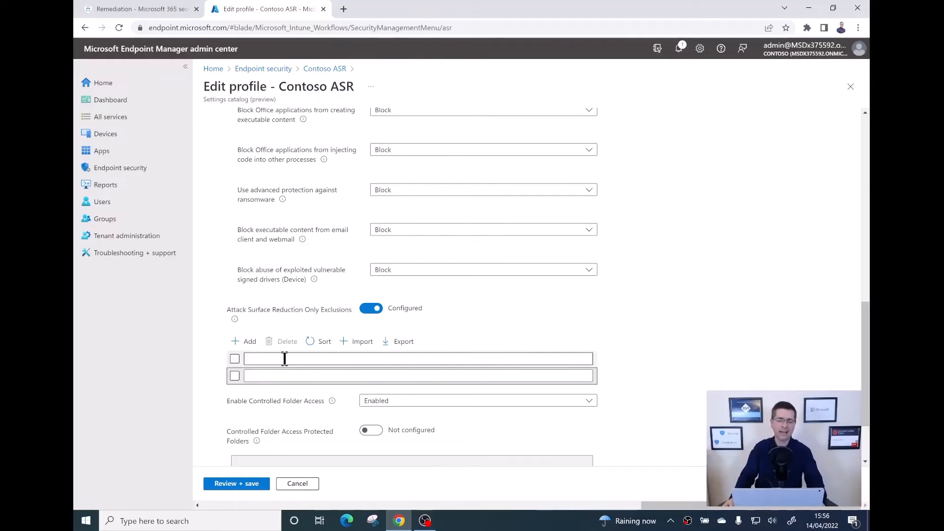
{"action": "left_click", "coordinate": [303, 355]}
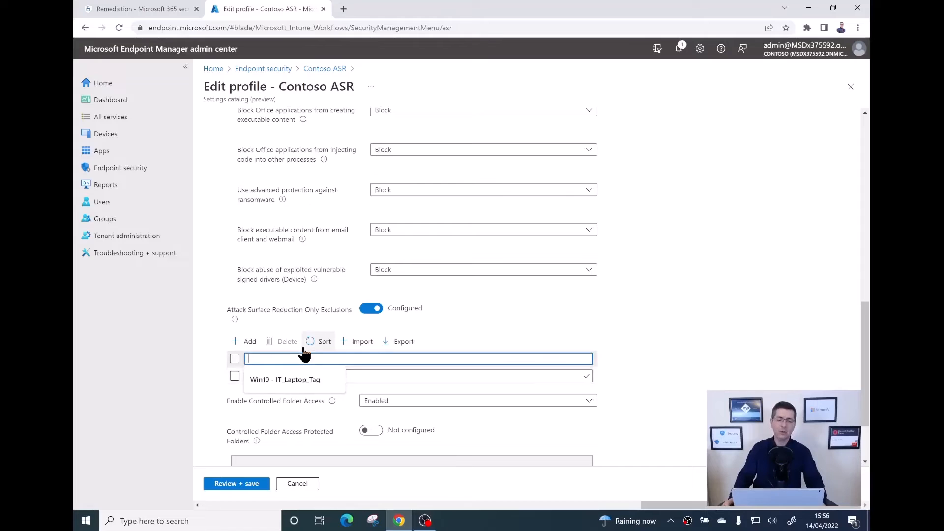
Step: Look over the Contoso ASR rules and leave the profile editor without saving, returning to the attack surface reduction policies
{"action": "scroll", "coordinate": [303, 347], "scroll_direction": "up", "scroll_amount": 4}
{"action": "scroll", "coordinate": [303, 347], "scroll_direction": "up", "scroll_amount": 6}
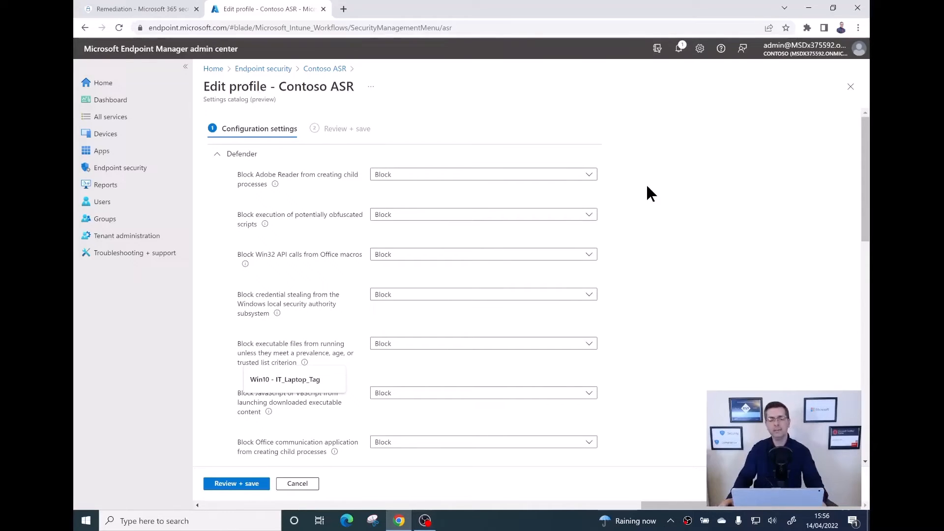
{"action": "scroll", "coordinate": [647, 186], "scroll_direction": "down", "scroll_amount": 1}
{"action": "scroll", "coordinate": [647, 186], "scroll_direction": "up", "scroll_amount": 1}
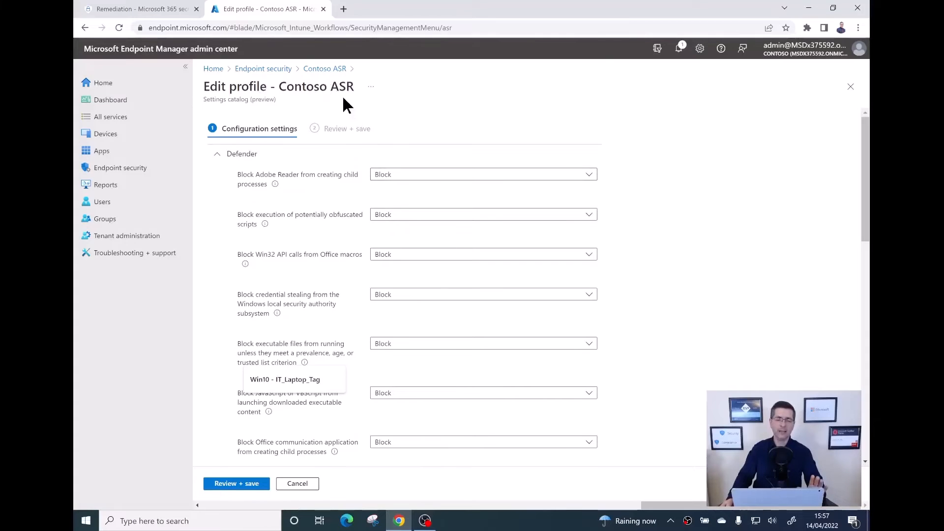
{"action": "left_click", "coordinate": [261, 73]}
{"action": "left_click", "coordinate": [524, 87]}
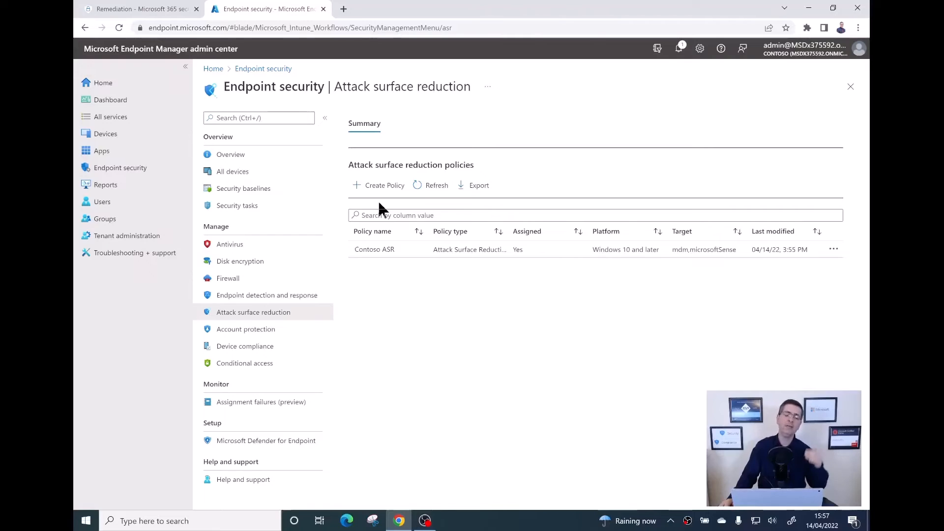
Step: Reopen the Contoso ASR policy and copy the rule name "Block execution of potentially obfuscated scripts" from its Defender configuration settings
{"action": "left_click", "coordinate": [366, 251]}
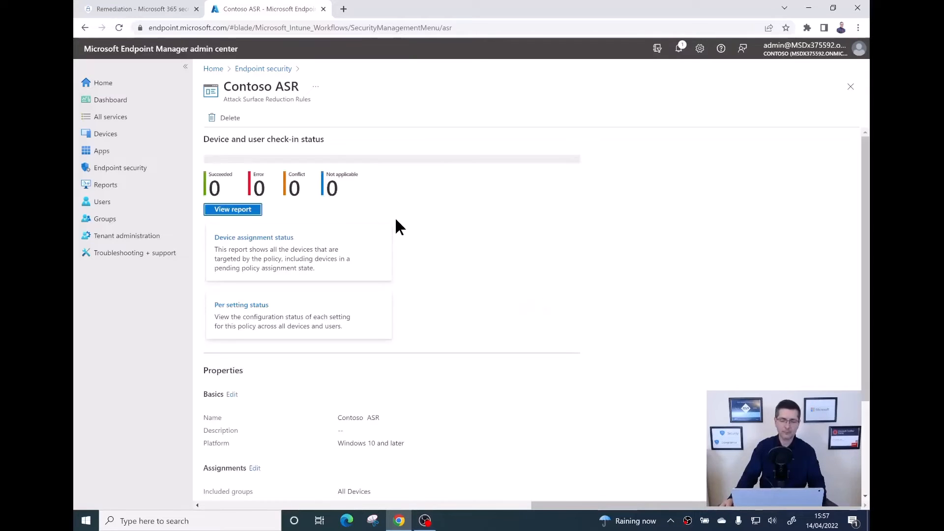
{"action": "scroll", "coordinate": [386, 286], "scroll_direction": "down", "scroll_amount": 3}
{"action": "scroll", "coordinate": [387, 287], "scroll_direction": "up", "scroll_amount": 1}
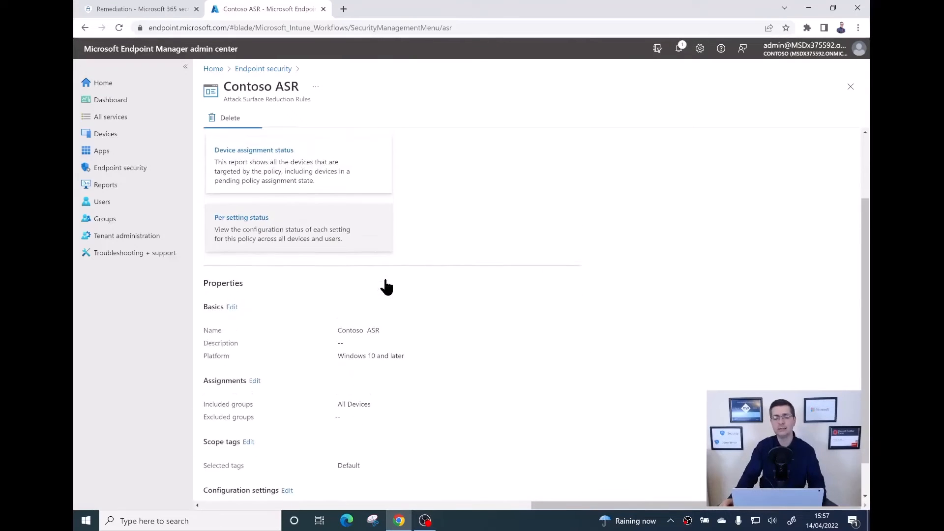
{"action": "scroll", "coordinate": [386, 287], "scroll_direction": "down", "scroll_amount": 1}
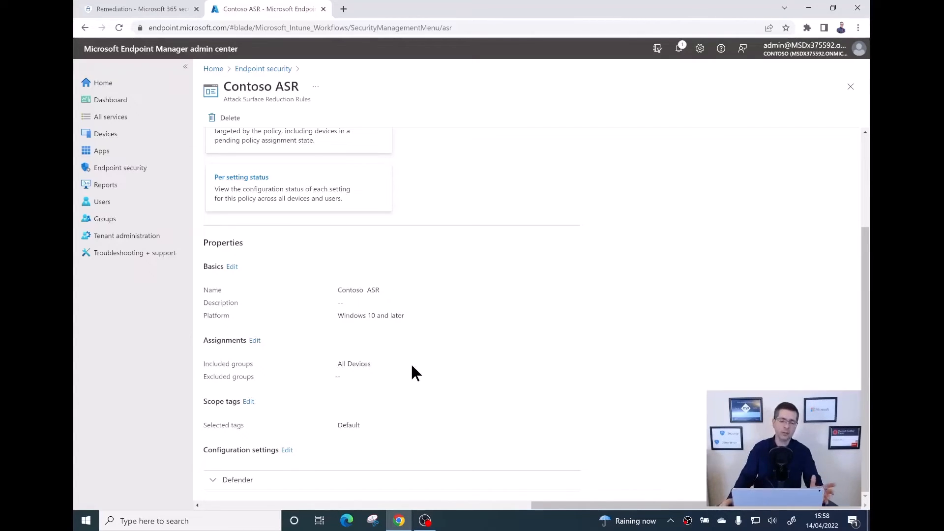
{"action": "left_click", "coordinate": [212, 480]}
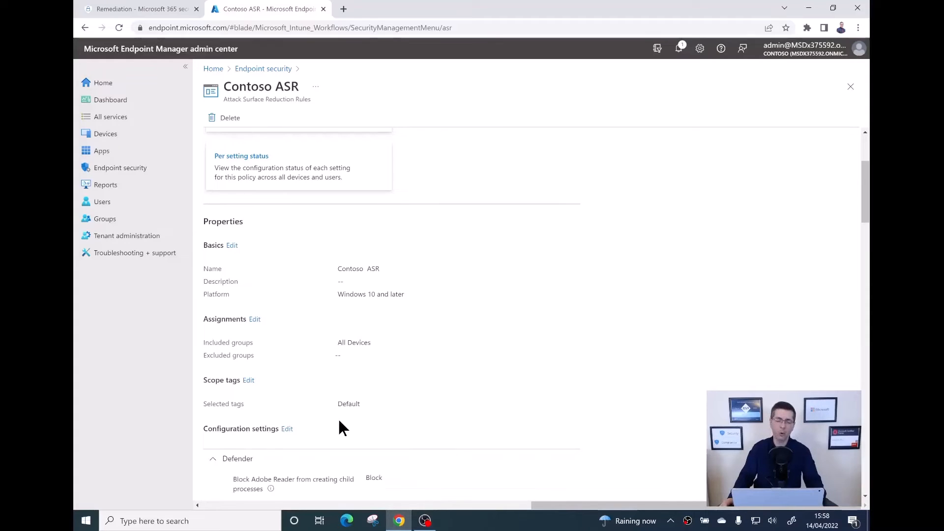
{"action": "scroll", "coordinate": [342, 430], "scroll_direction": "down", "scroll_amount": 3}
{"action": "scroll", "coordinate": [339, 431], "scroll_direction": "down", "scroll_amount": 2}
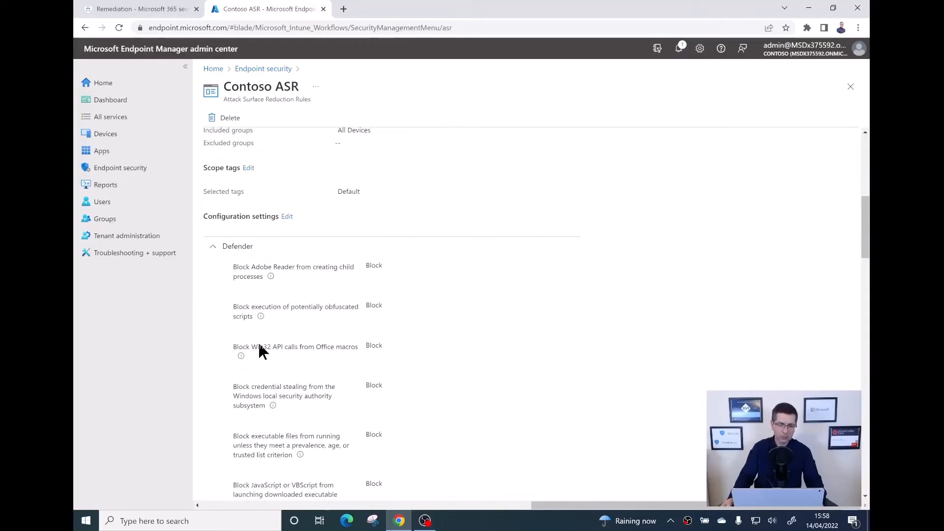
{"action": "left_click_drag", "start_coordinate": [252, 317], "coordinate": [230, 308]}
{"action": "key", "text": "ctrl+c"}
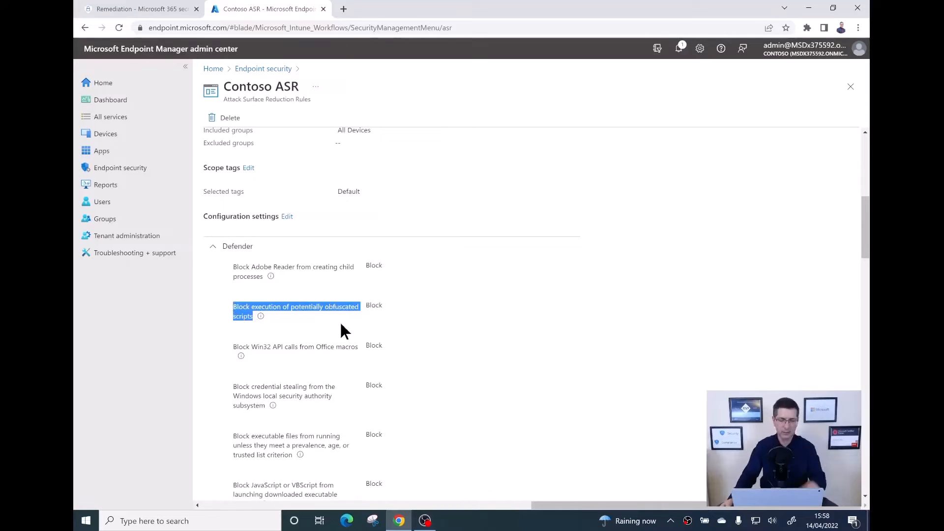
Step: Return to the attack surface reduction policies and start another policy for Windows 10 and later with the Attack Surface Reduction Rules profile
{"action": "scroll", "coordinate": [472, 332], "scroll_direction": "up", "scroll_amount": 7}
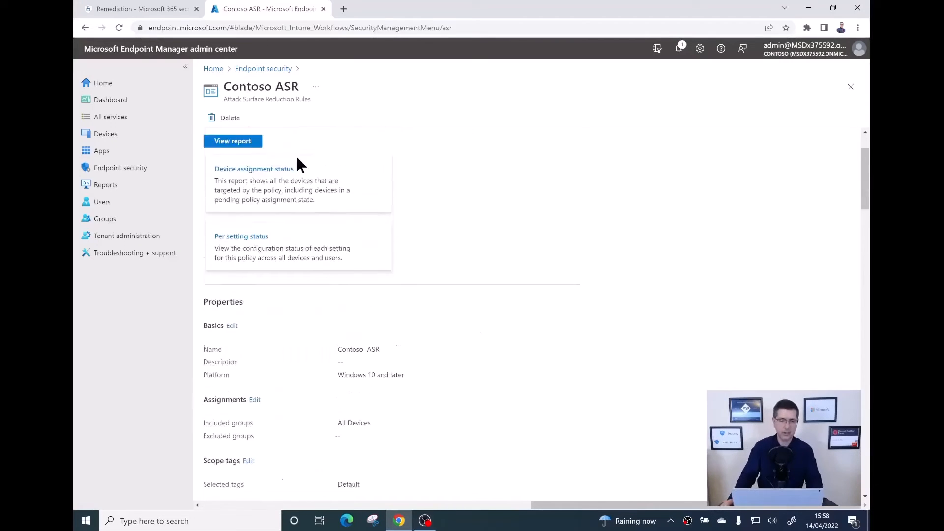
{"action": "left_click", "coordinate": [255, 74]}
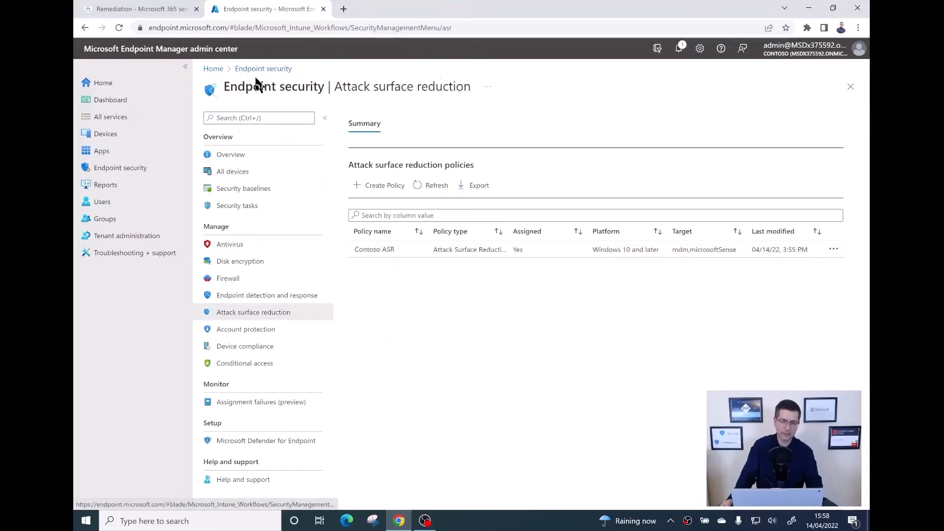
{"action": "left_click", "coordinate": [385, 185]}
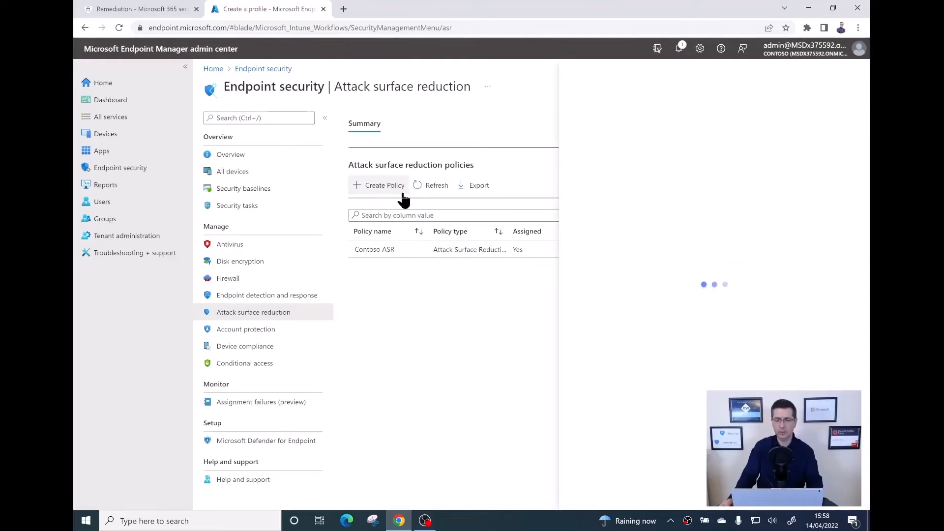
{"action": "left_click", "coordinate": [628, 130]}
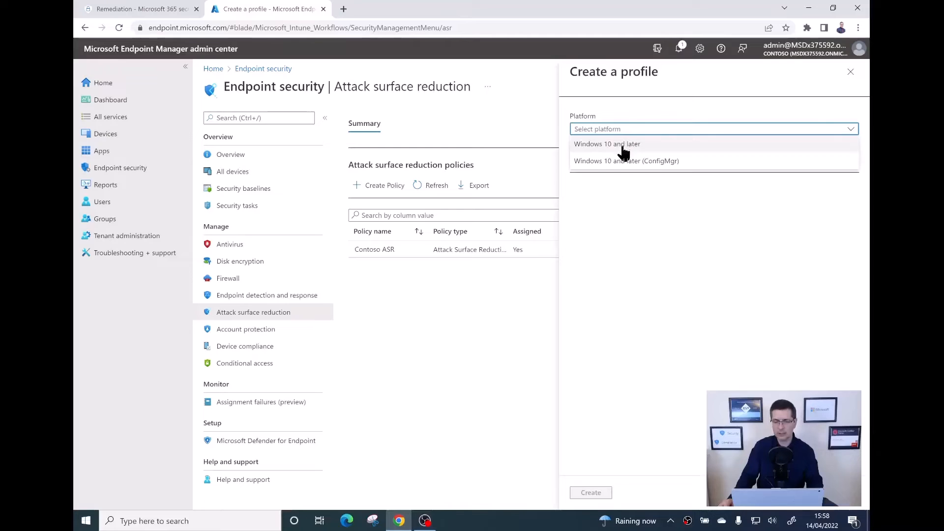
{"action": "left_click", "coordinate": [622, 147]}
{"action": "left_click", "coordinate": [609, 153]}
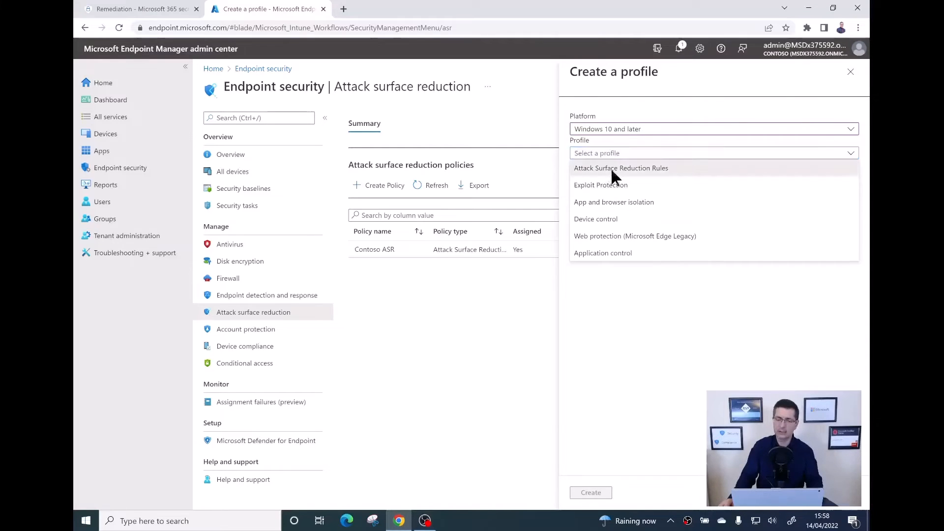
{"action": "left_click", "coordinate": [611, 168]}
{"action": "left_click", "coordinate": [591, 492]}
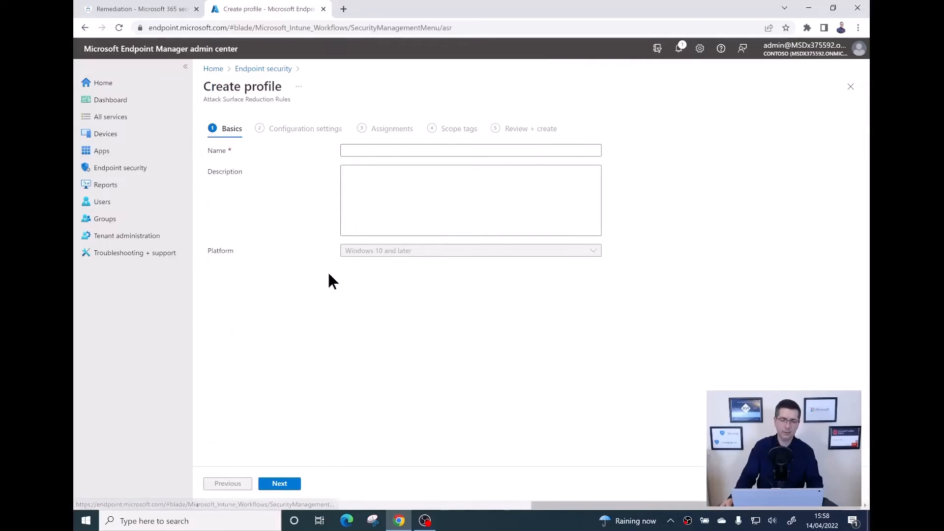
Step: Name the profile "ASR - Block execution of potentially obfuscated scripts" using the copied rule name and proceed to its configuration settings
{"action": "left_click", "coordinate": [386, 146]}
{"action": "type", "text": "AR"}
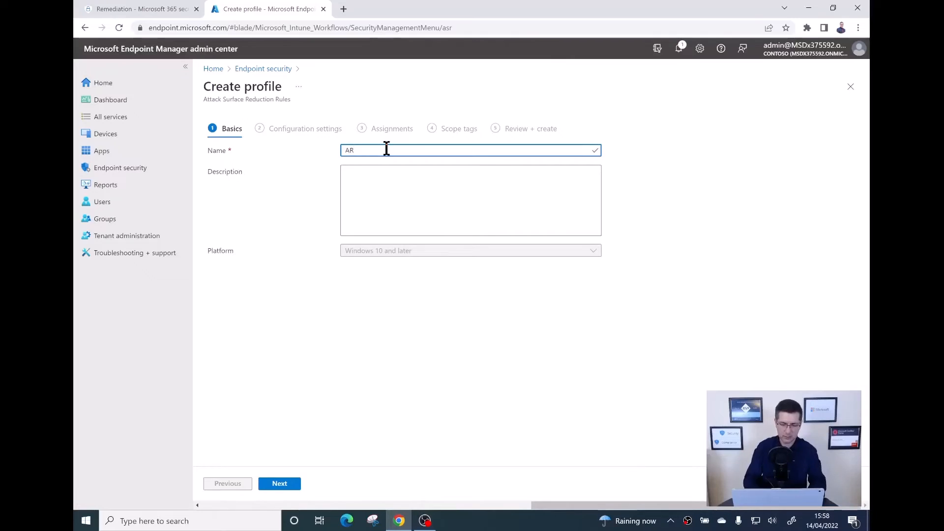
{"action": "key", "text": "BackSpace"}
{"action": "type", "text": "SR"}
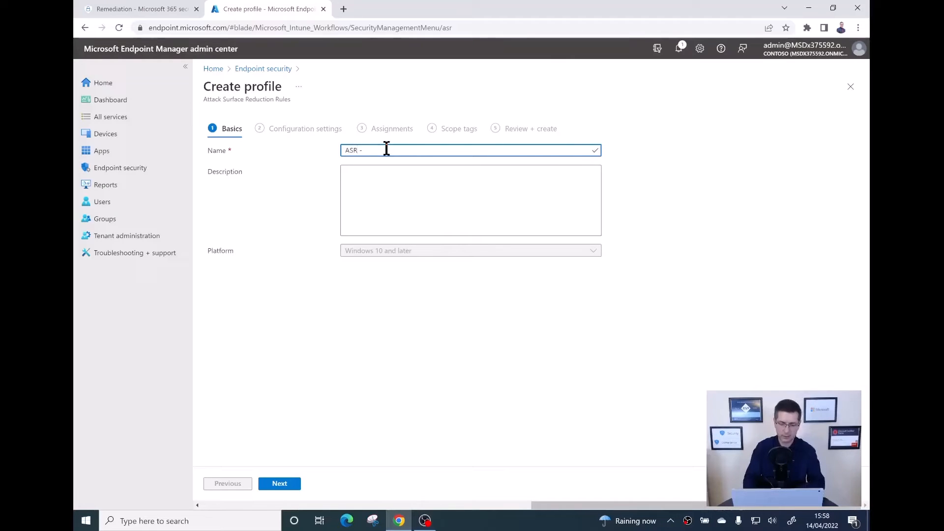
{"action": "type", "text": " -"}
{"action": "key", "text": "ctrl+v"}
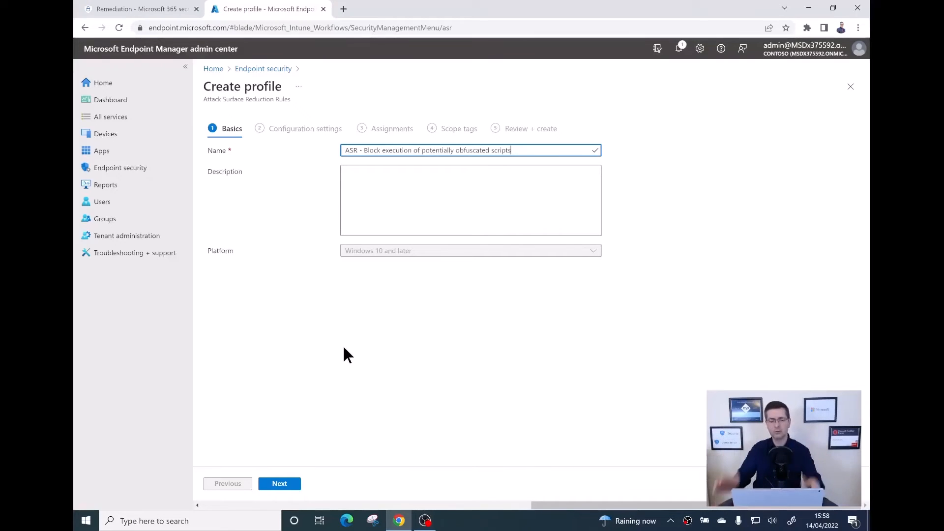
{"action": "left_click", "coordinate": [282, 486]}
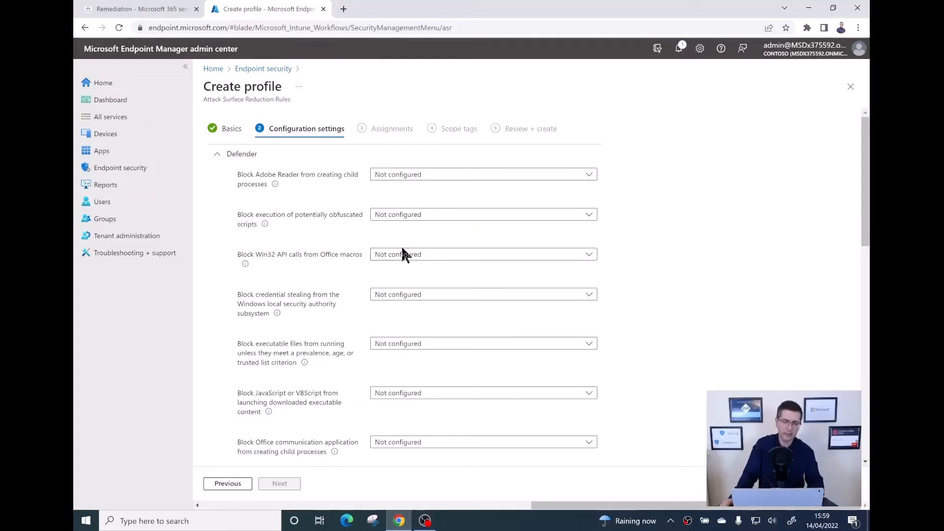
Step: Set the rule Block execution of potentially obfuscated scripts to Block and look through the remaining rules without configuring them
{"action": "left_click", "coordinate": [395, 218]}
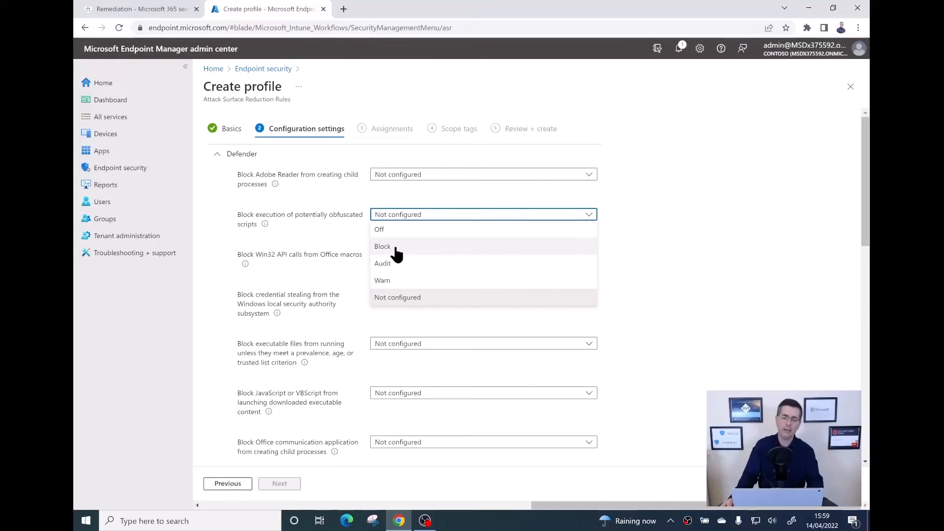
{"action": "left_click", "coordinate": [396, 248]}
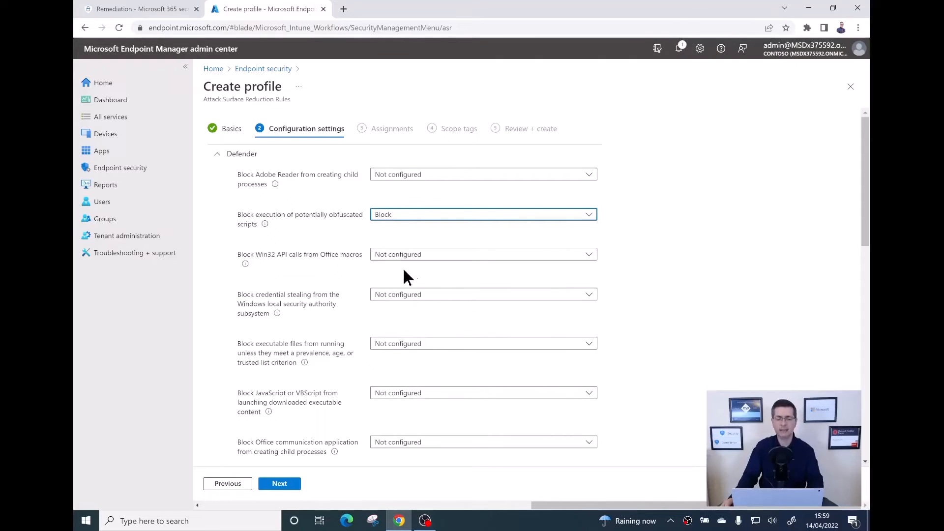
{"action": "scroll", "coordinate": [687, 316], "scroll_direction": "down", "scroll_amount": 5}
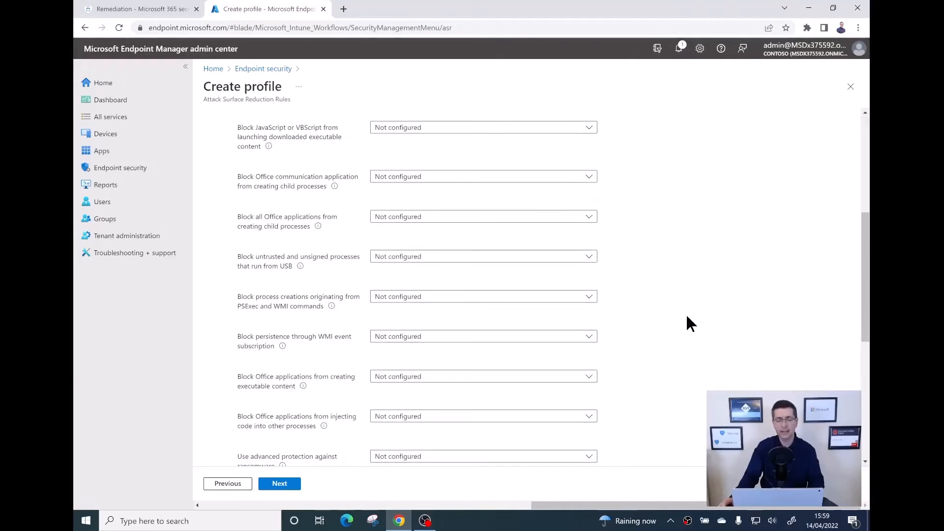
{"action": "scroll", "coordinate": [687, 316], "scroll_direction": "down", "scroll_amount": 2}
{"action": "scroll", "coordinate": [687, 316], "scroll_direction": "up", "scroll_amount": 8}
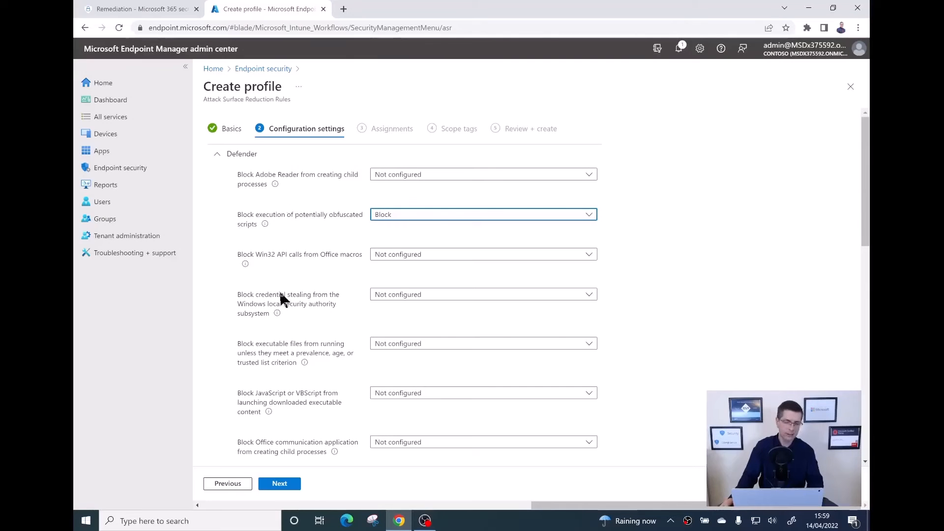
{"action": "scroll", "coordinate": [281, 295], "scroll_direction": "down", "scroll_amount": 6}
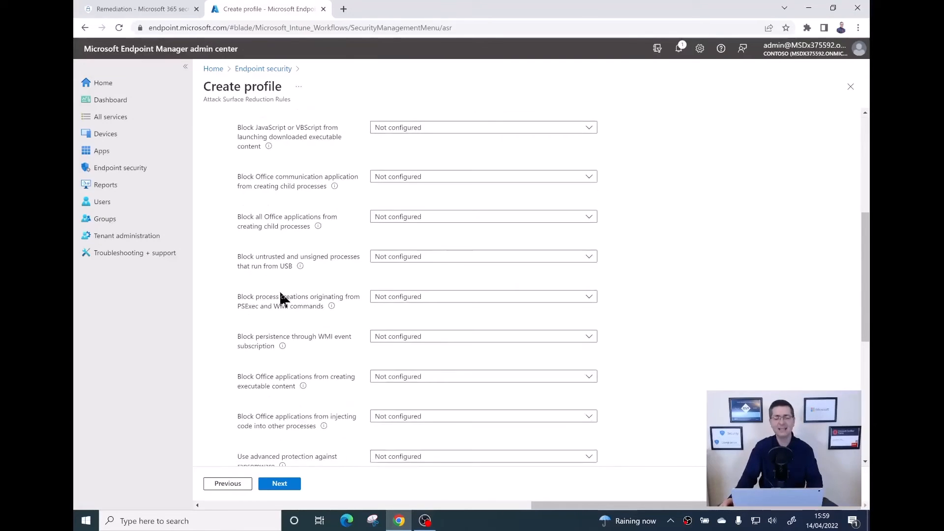
{"action": "scroll", "coordinate": [281, 296], "scroll_direction": "up", "scroll_amount": 4}
{"action": "scroll", "coordinate": [282, 298], "scroll_direction": "up", "scroll_amount": 1}
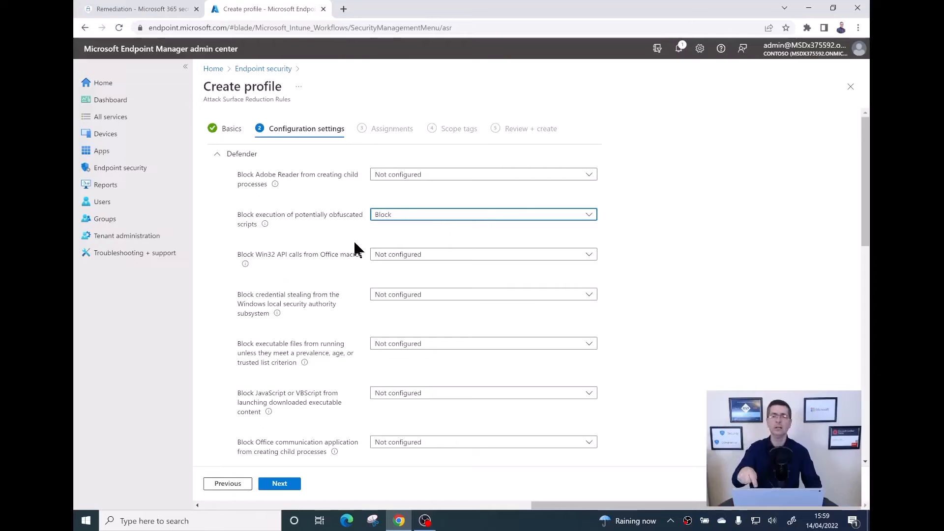
{"action": "scroll", "coordinate": [355, 271], "scroll_direction": "down", "scroll_amount": 15}
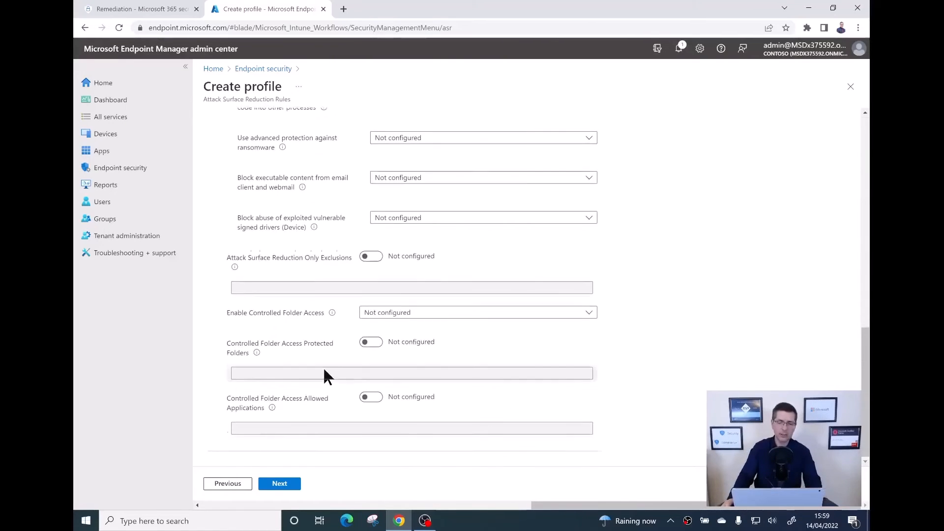
Step: Create the obfuscated-scripts ASR profile with no group assignments and the Default scope tag after reviewing its settings
{"action": "scroll", "coordinate": [323, 367], "scroll_direction": "up", "scroll_amount": 15}
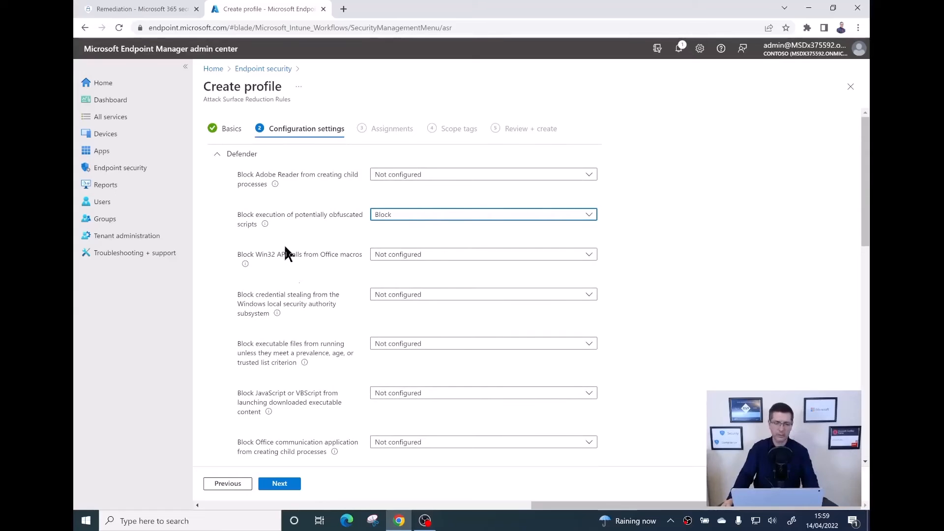
{"action": "scroll", "coordinate": [290, 379], "scroll_direction": "down", "scroll_amount": 8}
{"action": "scroll", "coordinate": [288, 382], "scroll_direction": "down", "scroll_amount": 5}
{"action": "left_click", "coordinate": [279, 483]}
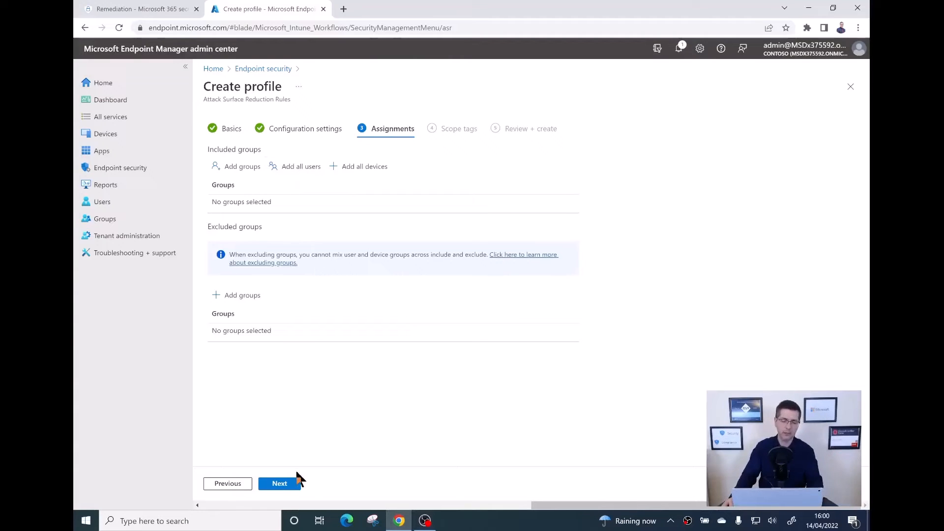
{"action": "left_click", "coordinate": [277, 487]}
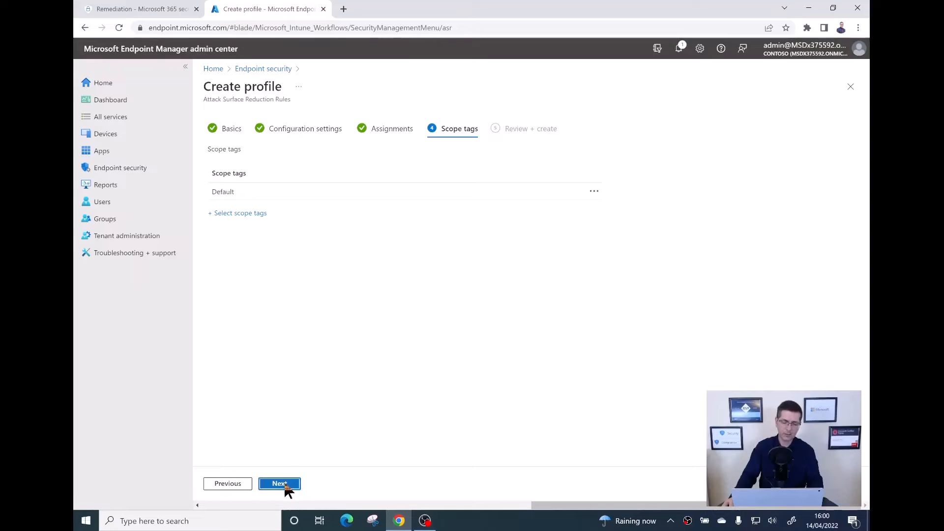
{"action": "left_click", "coordinate": [283, 485]}
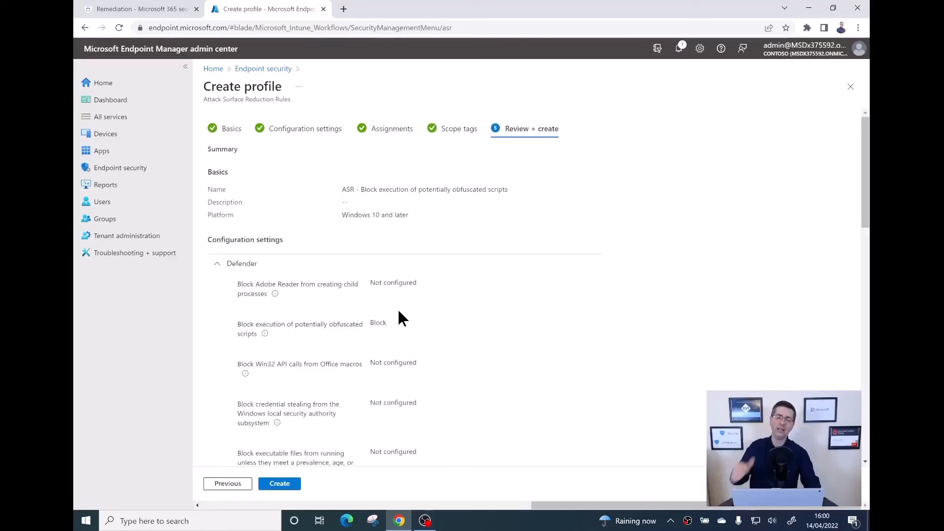
{"action": "left_click", "coordinate": [279, 485]}
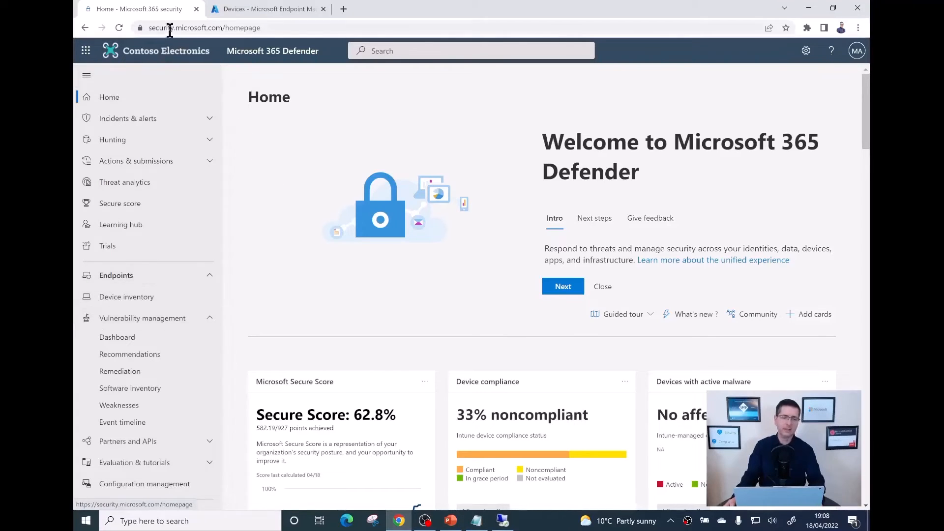
Step: Switch to Microsoft 365 Defender, open the Vulnerability management dashboard, and examine the exposure score and the Secure Score for Devices categories
{"action": "left_click_drag", "start_coordinate": [169, 30], "coordinate": [240, 28]}
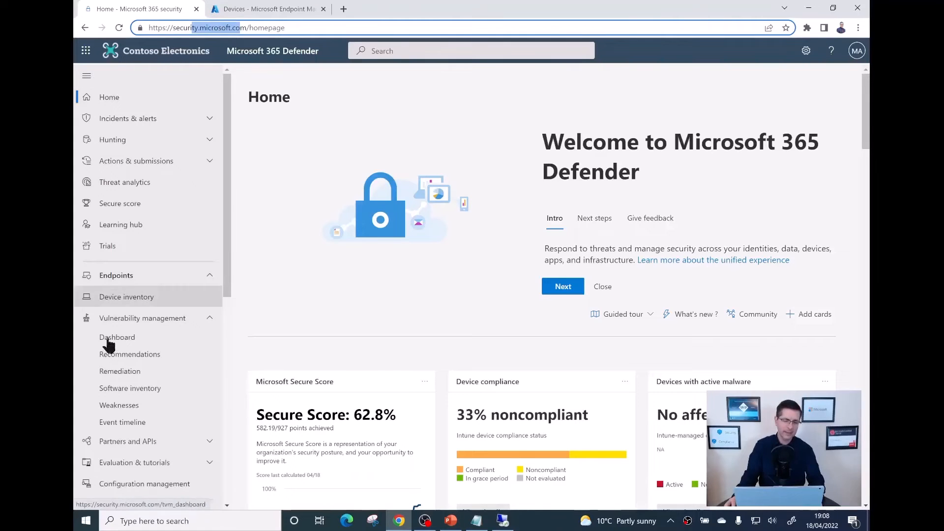
{"action": "left_click", "coordinate": [141, 339]}
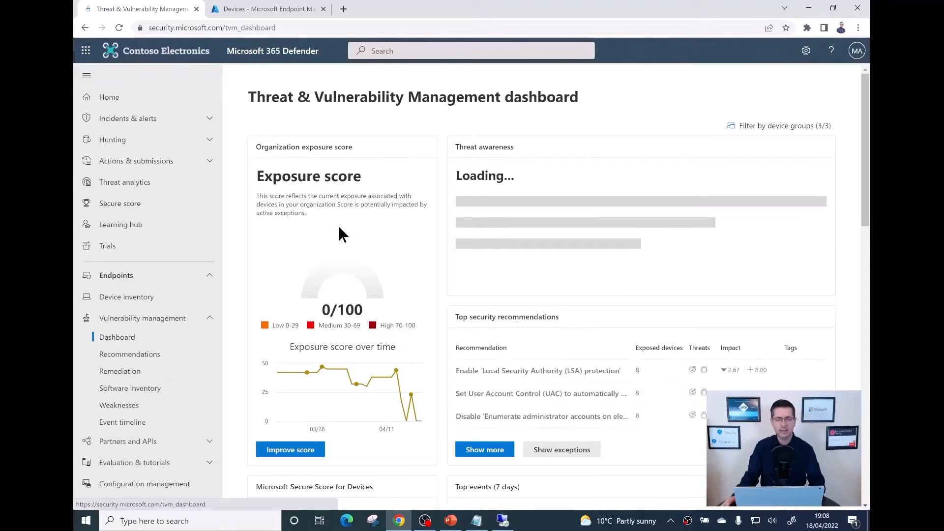
{"action": "scroll", "coordinate": [343, 234], "scroll_direction": "down", "scroll_amount": 1}
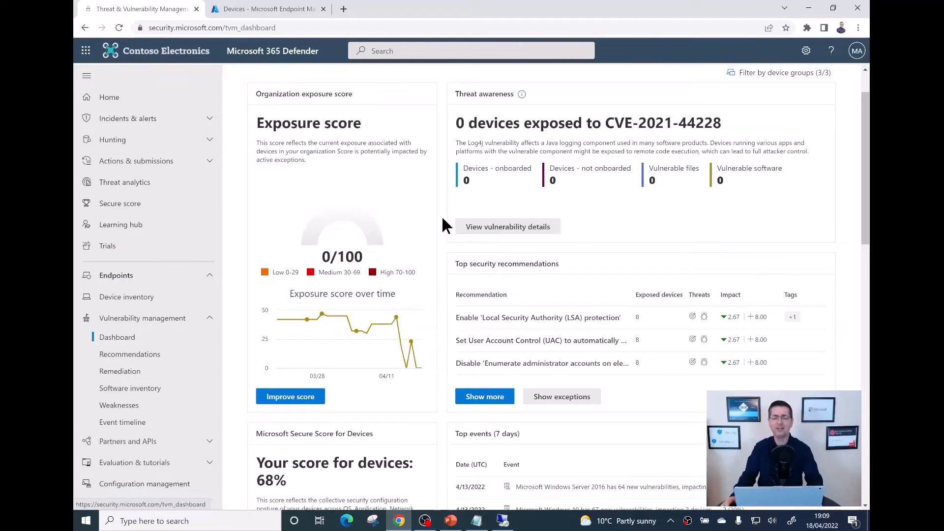
{"action": "scroll", "coordinate": [424, 220], "scroll_direction": "down", "scroll_amount": 6}
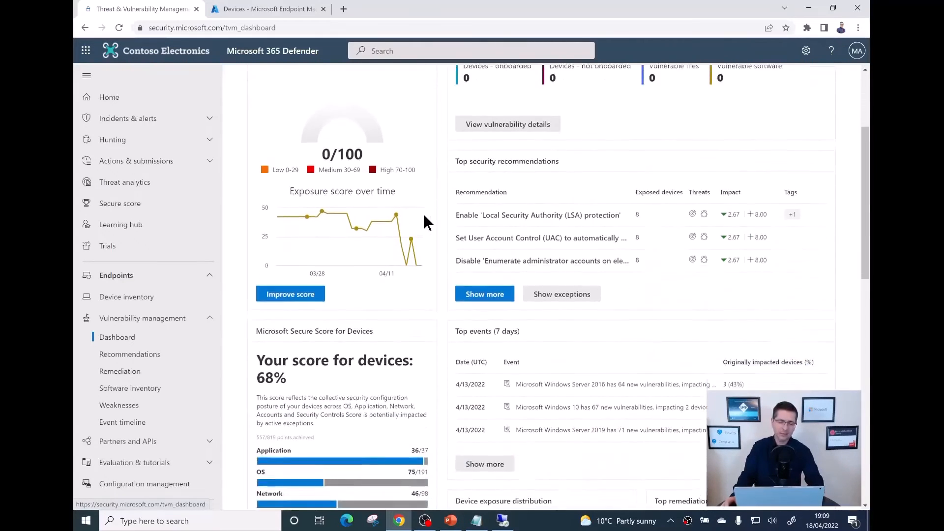
{"action": "scroll", "coordinate": [281, 256], "scroll_direction": "down", "scroll_amount": 1}
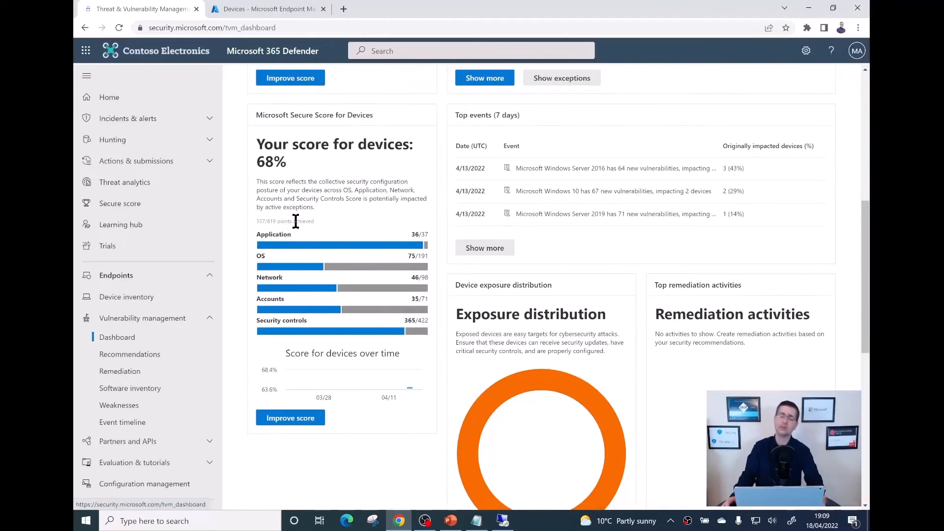
{"action": "scroll", "coordinate": [295, 221], "scroll_direction": "down", "scroll_amount": 1}
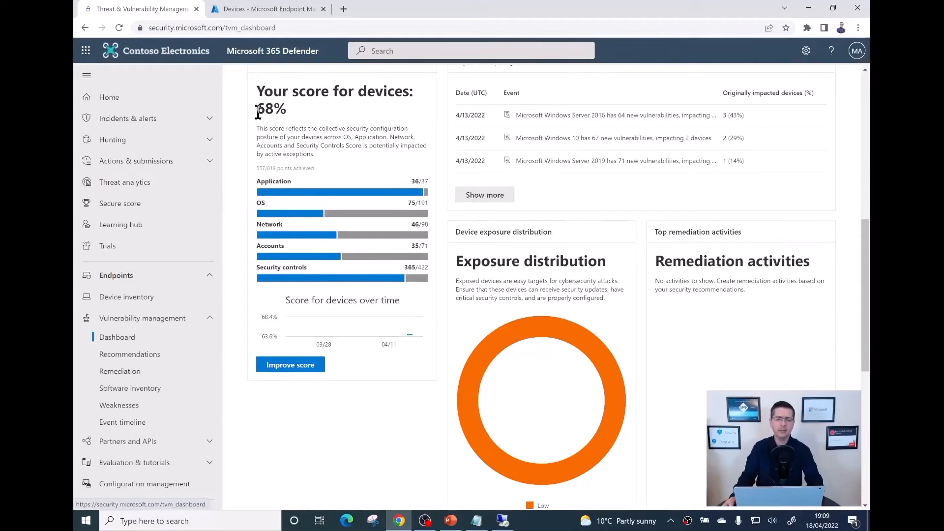
{"action": "left_click_drag", "start_coordinate": [257, 109], "coordinate": [284, 110]}
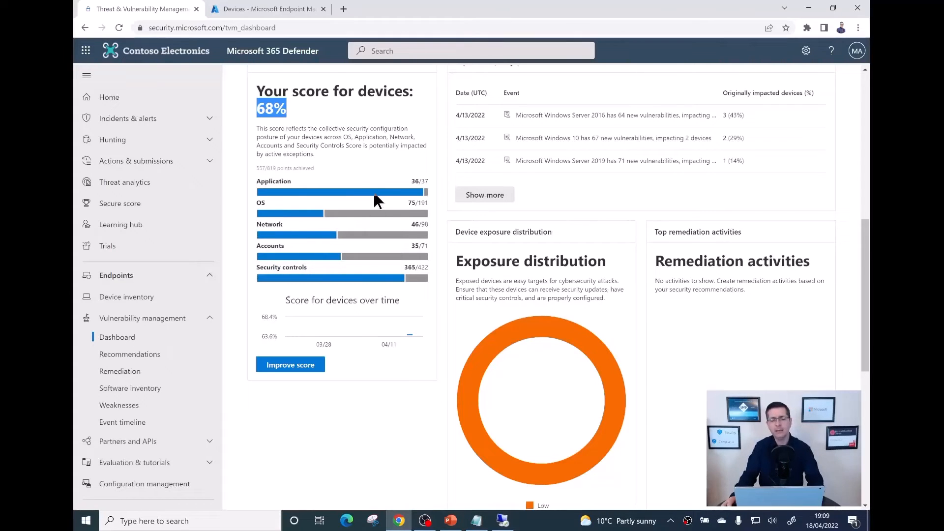
{"action": "mouse_move", "coordinate": [380, 197]}
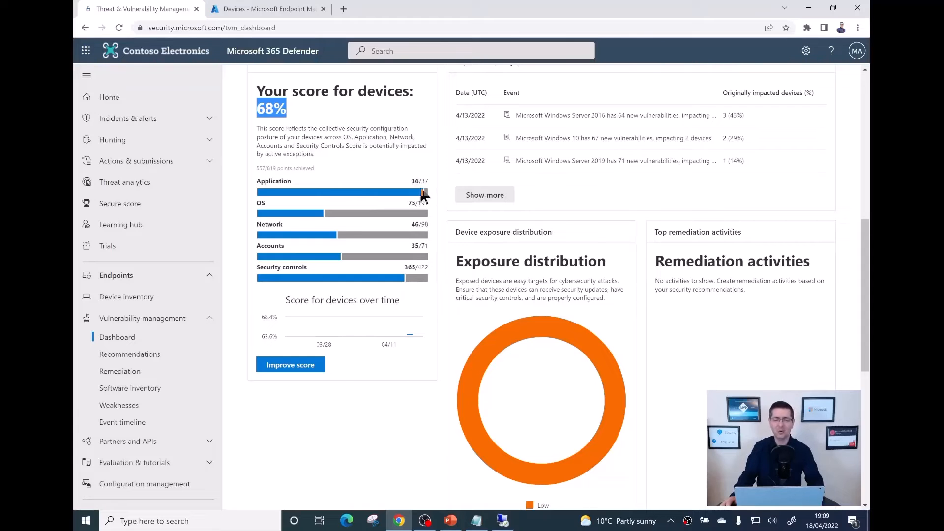
Step: Compare the organization exposure score and its history with the Microsoft Secure Score for Devices on the dashboard
{"action": "scroll", "coordinate": [429, 186], "scroll_direction": "up", "scroll_amount": 7}
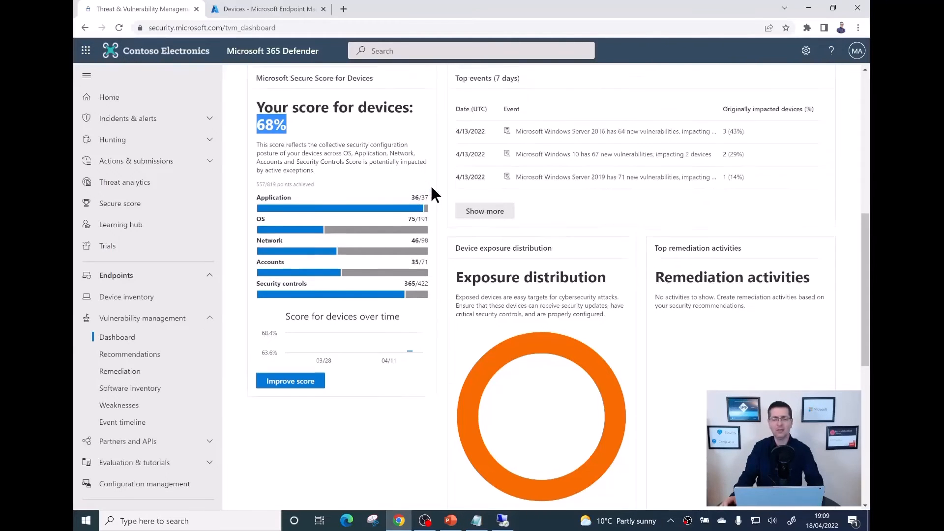
{"action": "scroll", "coordinate": [431, 195], "scroll_direction": "up", "scroll_amount": 2}
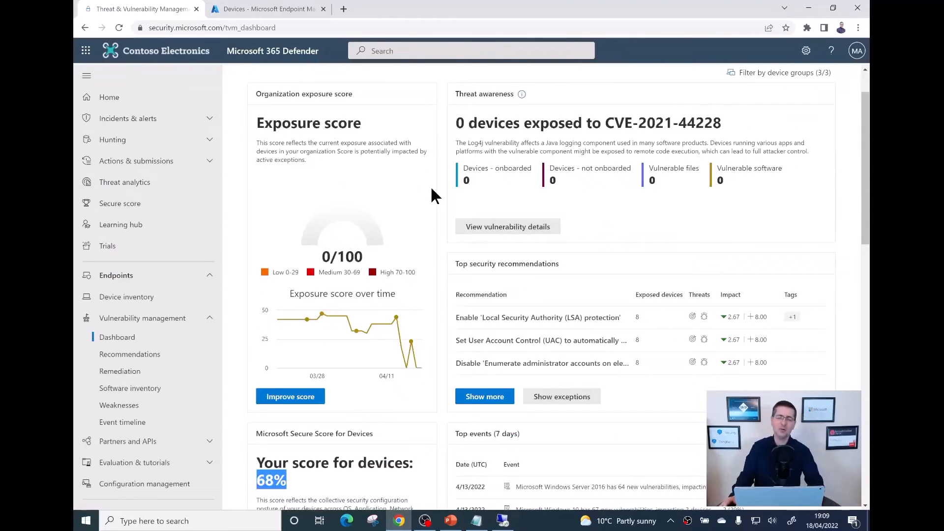
{"action": "scroll", "coordinate": [432, 189], "scroll_direction": "down", "scroll_amount": 1}
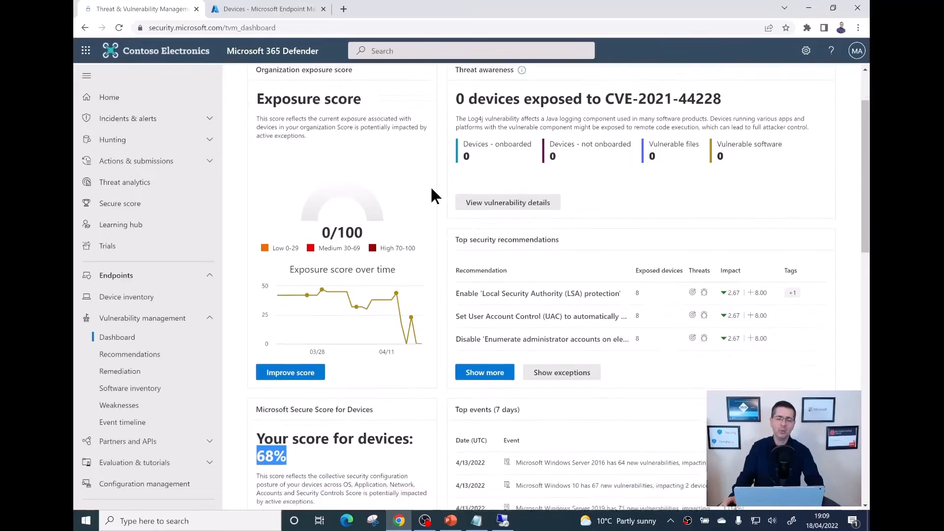
{"action": "scroll", "coordinate": [431, 189], "scroll_direction": "up", "scroll_amount": 1}
{"action": "scroll", "coordinate": [432, 190], "scroll_direction": "down", "scroll_amount": 3}
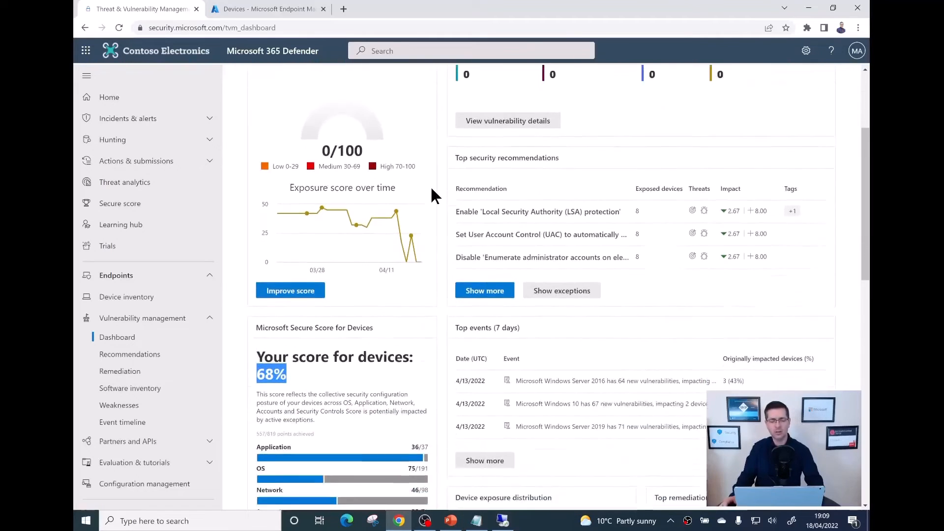
{"action": "left_click", "coordinate": [294, 335]}
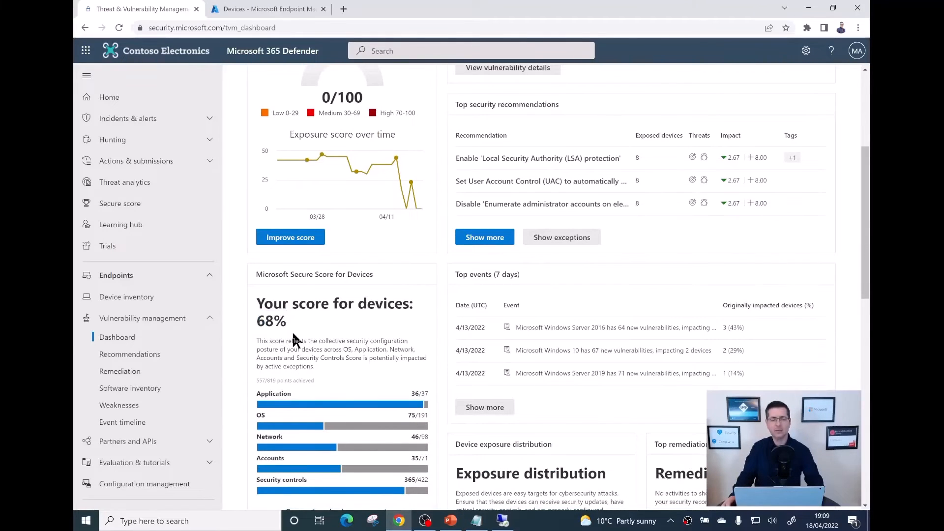
{"action": "scroll", "coordinate": [292, 337], "scroll_direction": "up", "scroll_amount": 4}
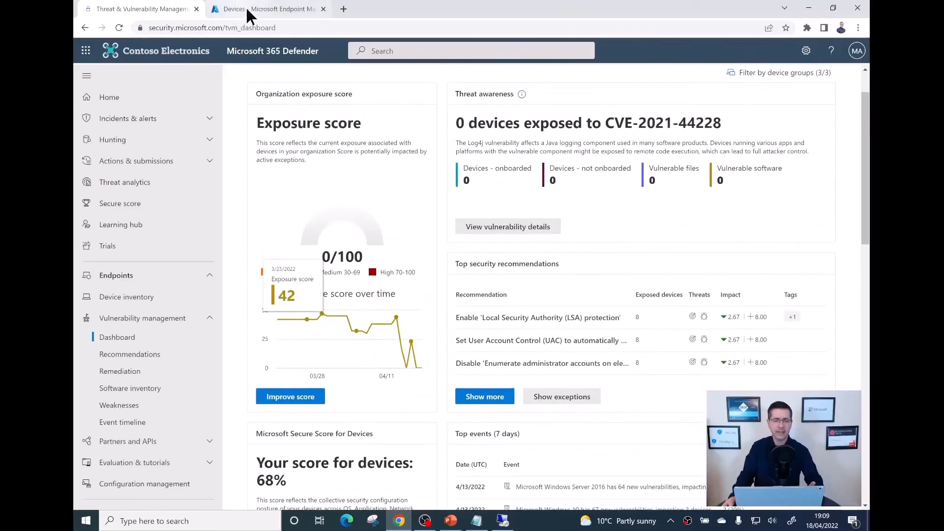
Step: Switch to Endpoint Manager and view the device and user check-in report of the Contoso ASR policy under attack surface reduction
{"action": "left_click", "coordinate": [249, 10]}
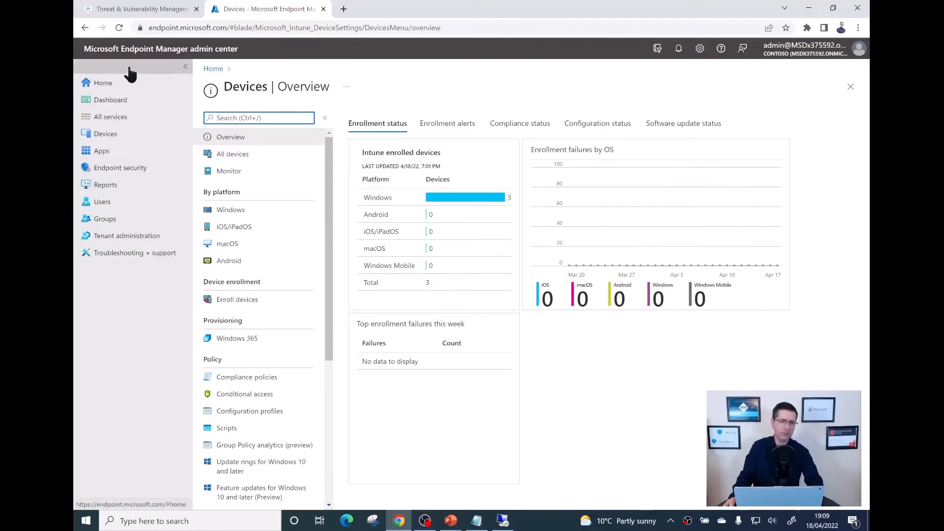
{"action": "left_click", "coordinate": [153, 170]}
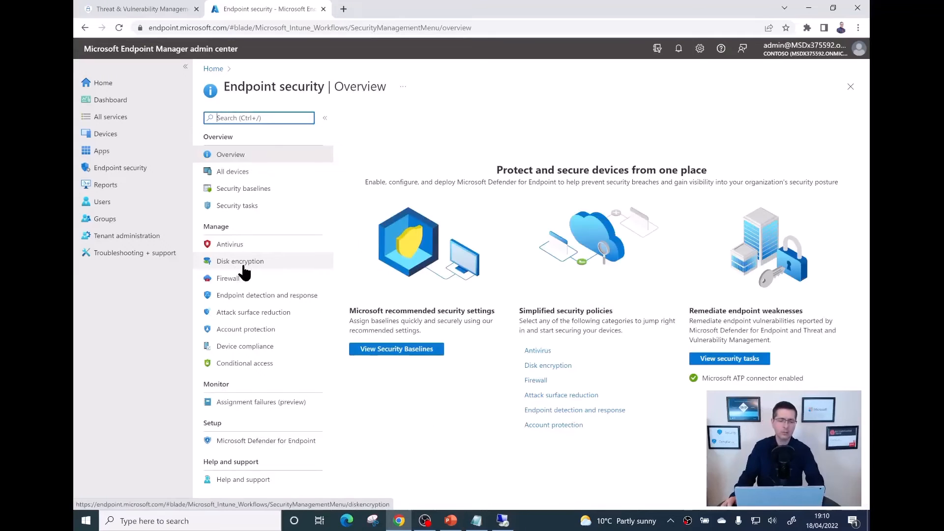
{"action": "left_click", "coordinate": [234, 317]}
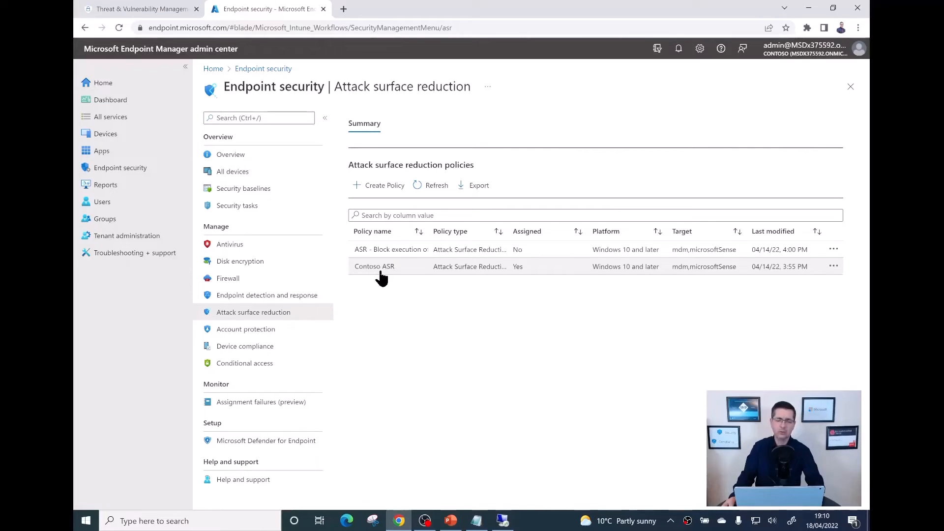
{"action": "left_click", "coordinate": [382, 270]}
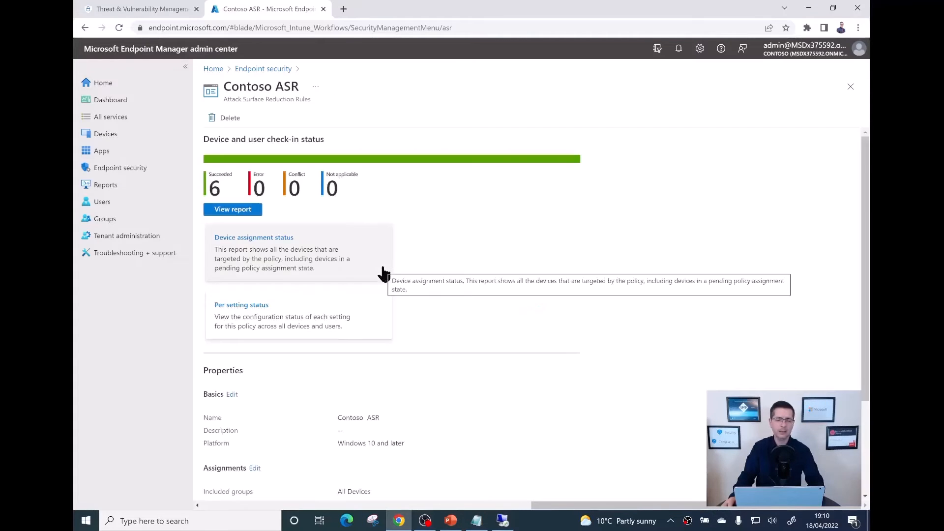
{"action": "left_click", "coordinate": [243, 215]}
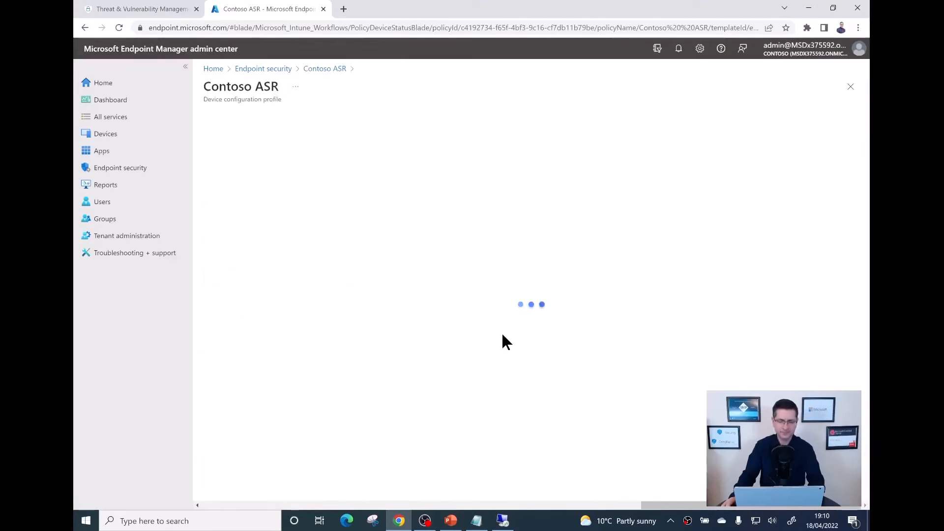
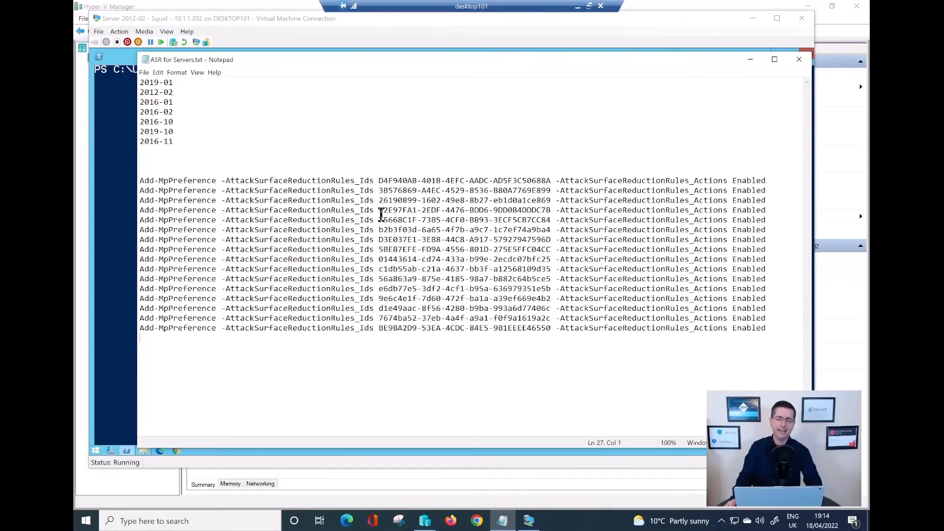
Step: In the Notepad file ASR for Servers.txt, examine the rule GUIDs in the Add-MpPreference commands, starting with the first two
{"action": "left_click_drag", "start_coordinate": [379, 177], "coordinate": [542, 181]}
{"action": "left_click_drag", "start_coordinate": [379, 191], "coordinate": [550, 191]}
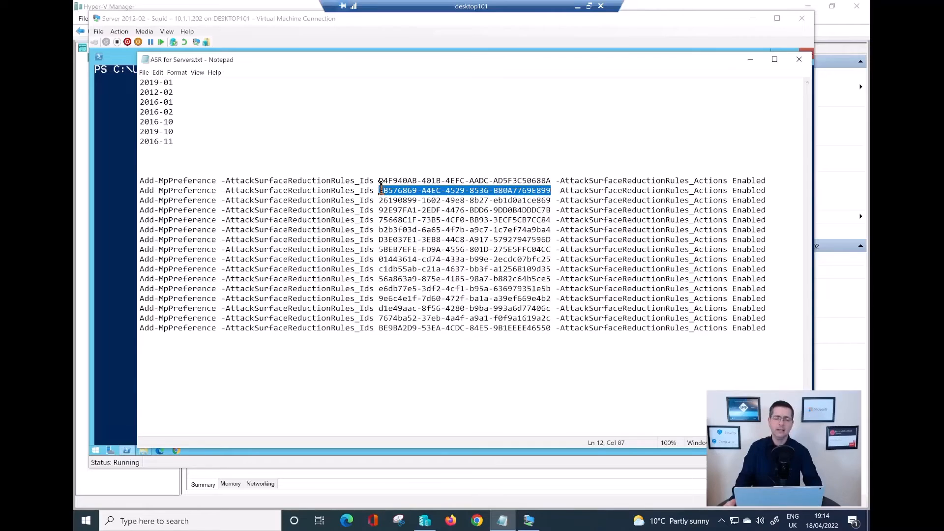
{"action": "left_click_drag", "start_coordinate": [380, 180], "coordinate": [551, 179]}
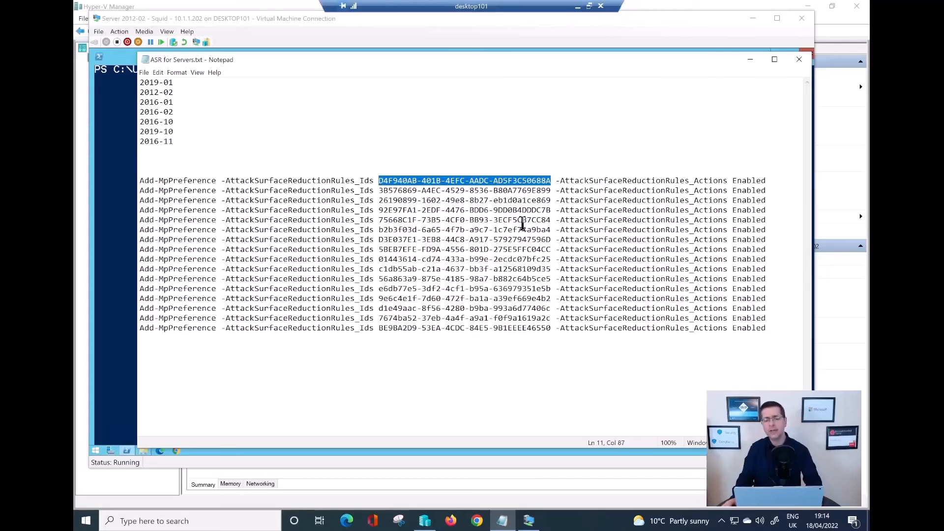
{"action": "left_click_drag", "start_coordinate": [380, 192], "coordinate": [541, 192]}
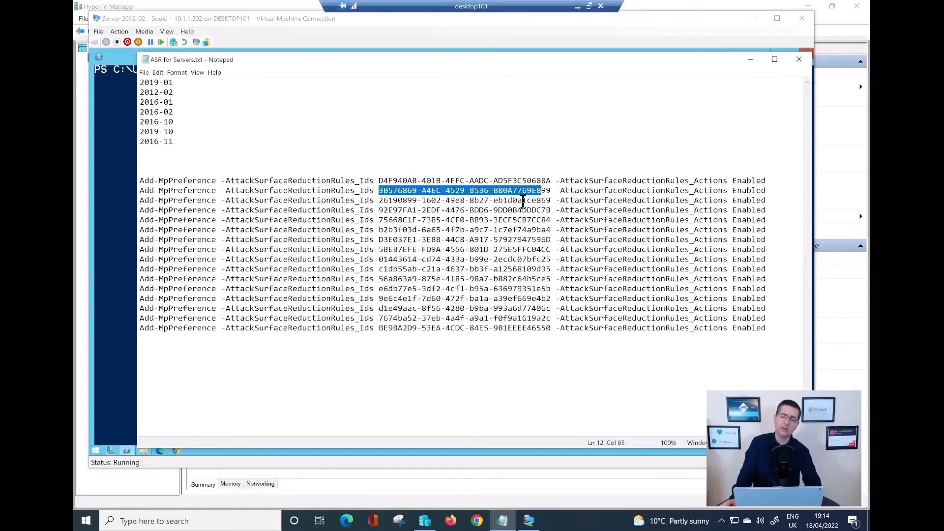
{"action": "left_click_drag", "start_coordinate": [390, 204], "coordinate": [465, 206]}
{"action": "left_click_drag", "start_coordinate": [397, 225], "coordinate": [441, 225]}
{"action": "left_click", "coordinate": [409, 249]}
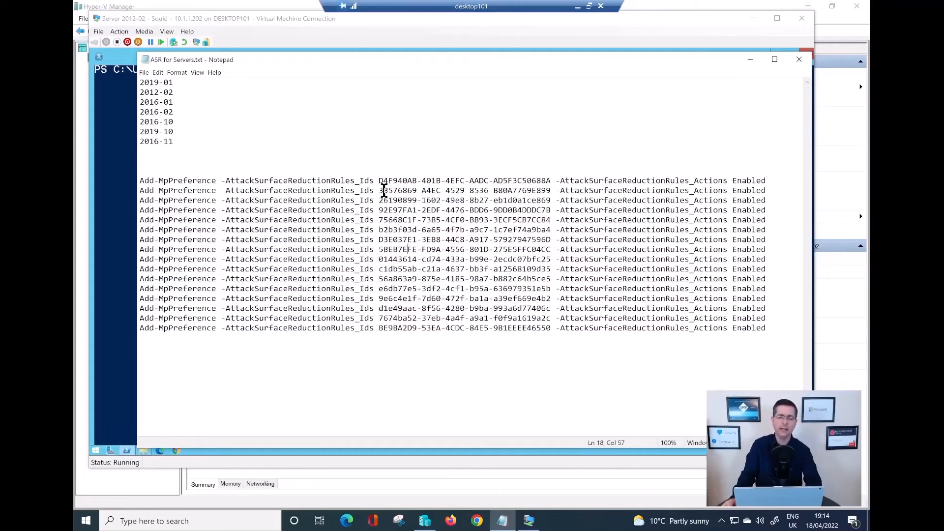
{"action": "left_click_drag", "start_coordinate": [379, 181], "coordinate": [418, 210]}
{"action": "key", "text": "shift+Home"}
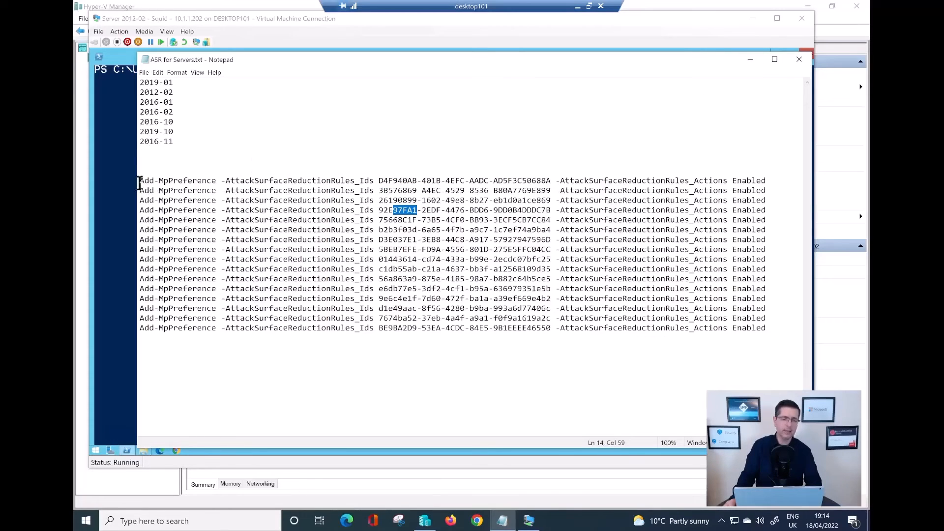
Step: Review the Add-MpPreference cmdlet with its AttackSurfaceReductionRules parameters across all commands, and the list of servers above them
{"action": "left_click_drag", "start_coordinate": [140, 181], "coordinate": [226, 182]}
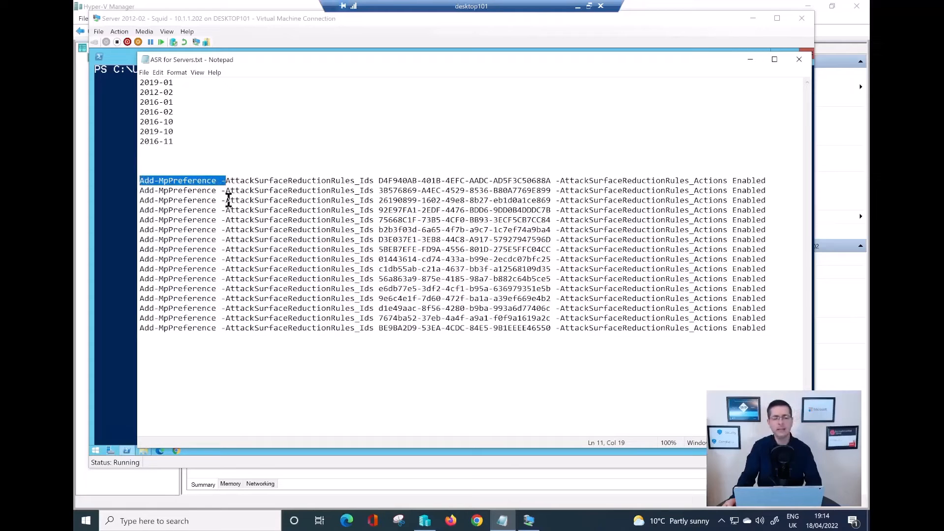
{"action": "left_click_drag", "start_coordinate": [222, 182], "coordinate": [331, 182]}
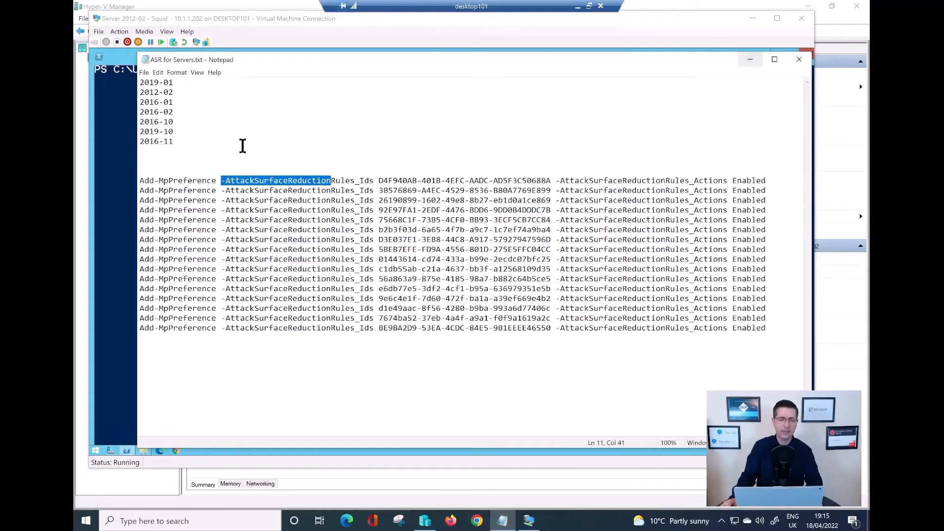
{"action": "left_click", "coordinate": [227, 183]}
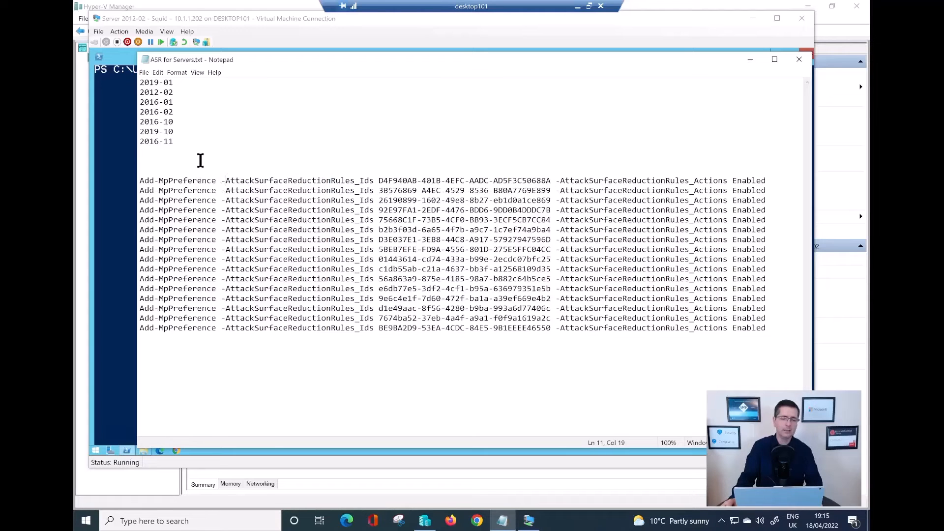
{"action": "left_click_drag", "start_coordinate": [223, 182], "coordinate": [231, 331]}
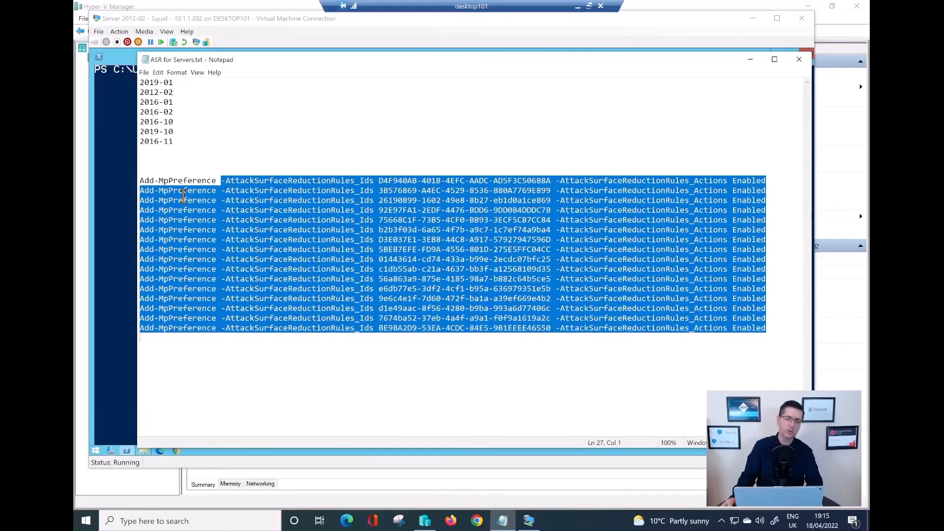
{"action": "left_click_drag", "start_coordinate": [178, 141], "coordinate": [133, 82]}
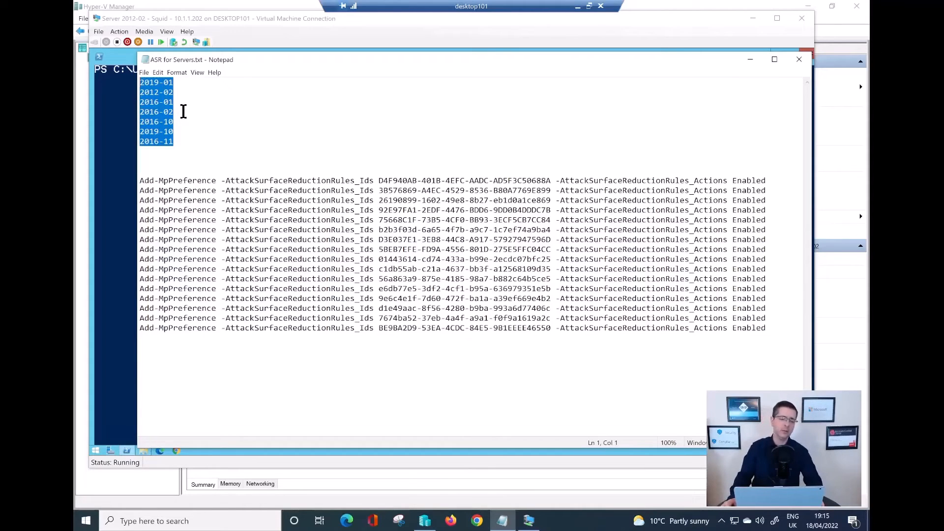
Step: Run the copied Add-MpPreference commands in PowerShell on Server 2012-02 to enable all the listed attack surface reduction rules
{"action": "left_click", "coordinate": [751, 64]}
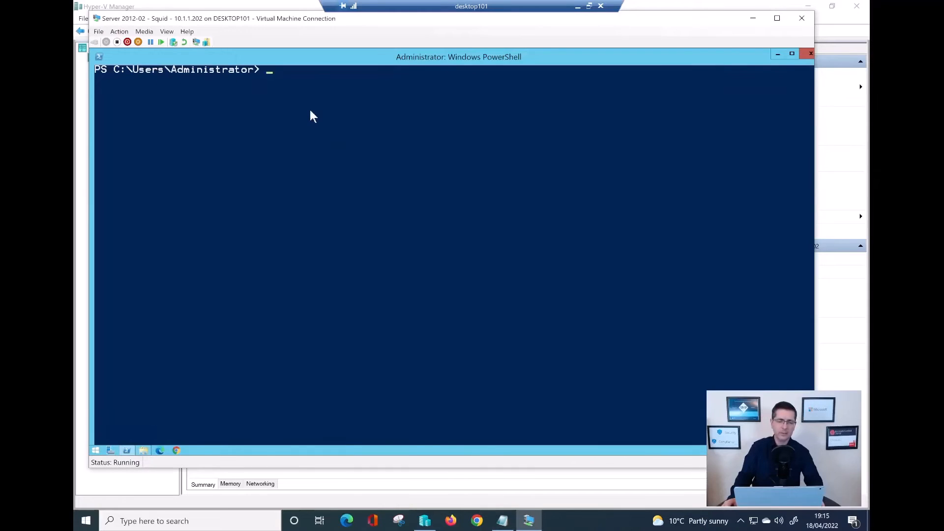
{"action": "right_click", "coordinate": [308, 108]}
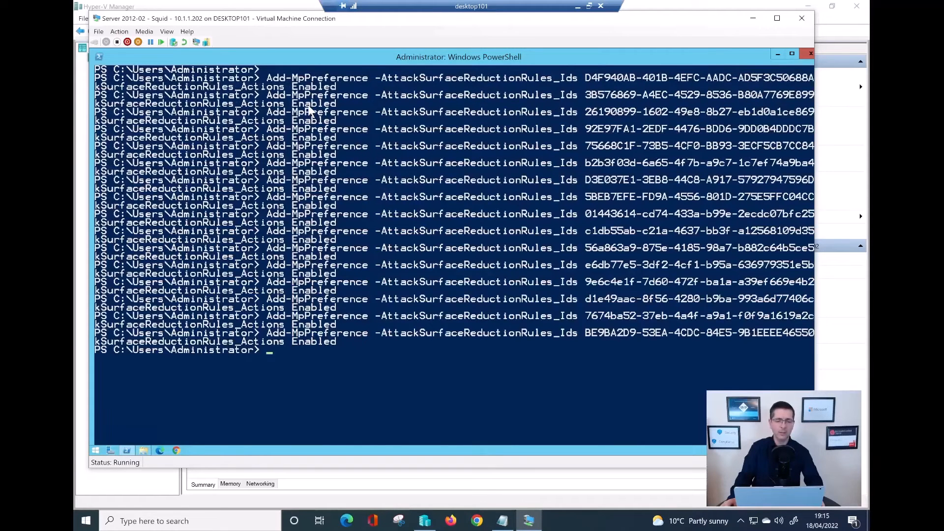
{"action": "key", "text": "Return"}
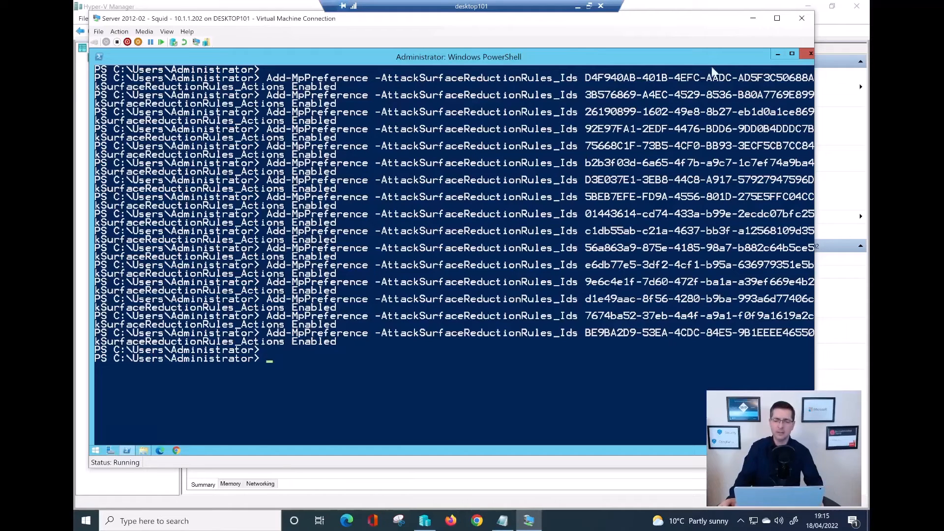
Step: Switch to the Threat & Vulnerability Management dashboard in Microsoft 365 Defender and review the Microsoft Secure Score for Devices
{"action": "left_click", "coordinate": [578, 9]}
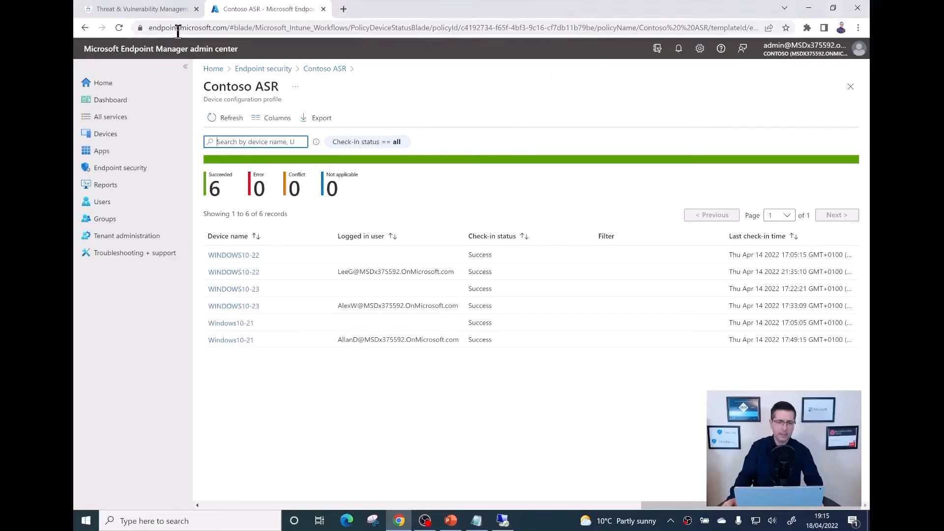
{"action": "left_click", "coordinate": [165, 11]}
{"action": "scroll", "coordinate": [379, 384], "scroll_direction": "down", "scroll_amount": 5}
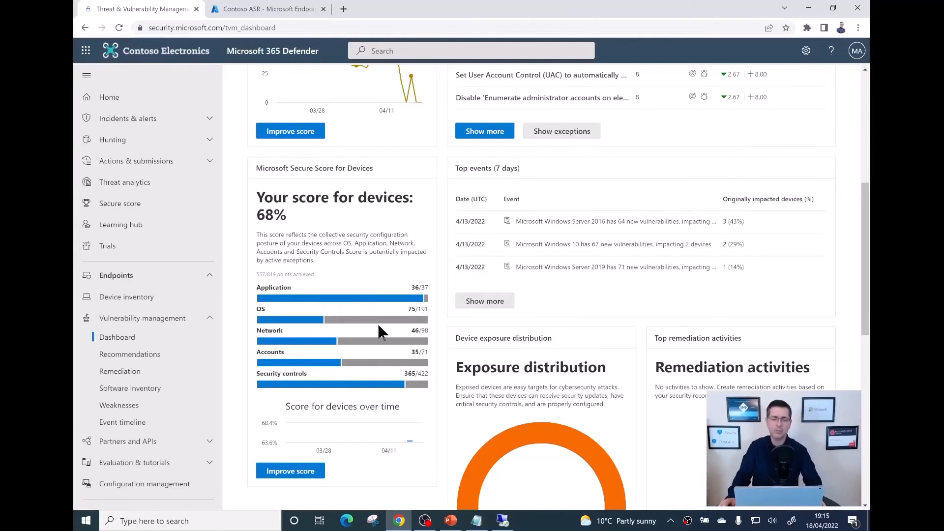
{"action": "scroll", "coordinate": [378, 327], "scroll_direction": "up", "scroll_amount": 1}
{"action": "scroll", "coordinate": [381, 333], "scroll_direction": "up", "scroll_amount": 2}
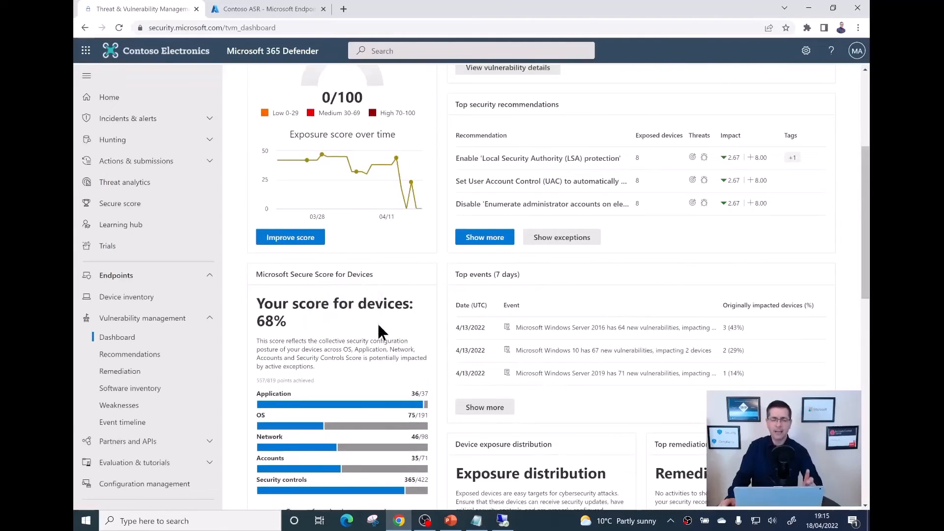
Step: Examine the daily values in the exposure score history and the Application points within the Microsoft Secure Score for Devices
{"action": "scroll", "coordinate": [379, 326], "scroll_direction": "up", "scroll_amount": 4}
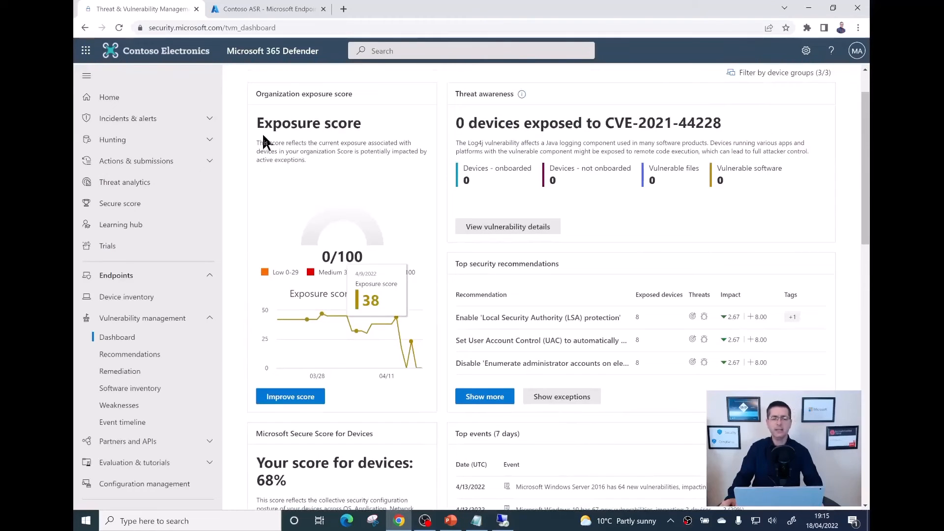
{"action": "mouse_move", "coordinate": [420, 362]}
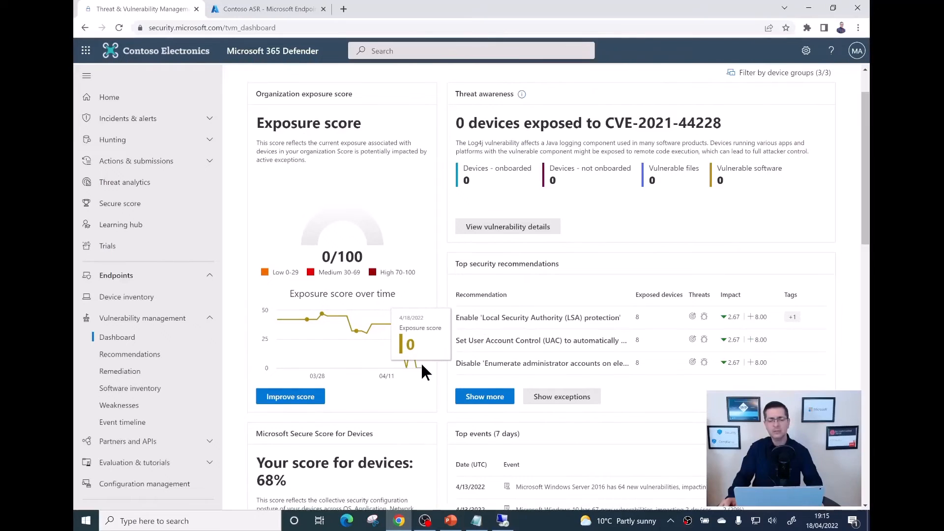
{"action": "mouse_move", "coordinate": [382, 333]}
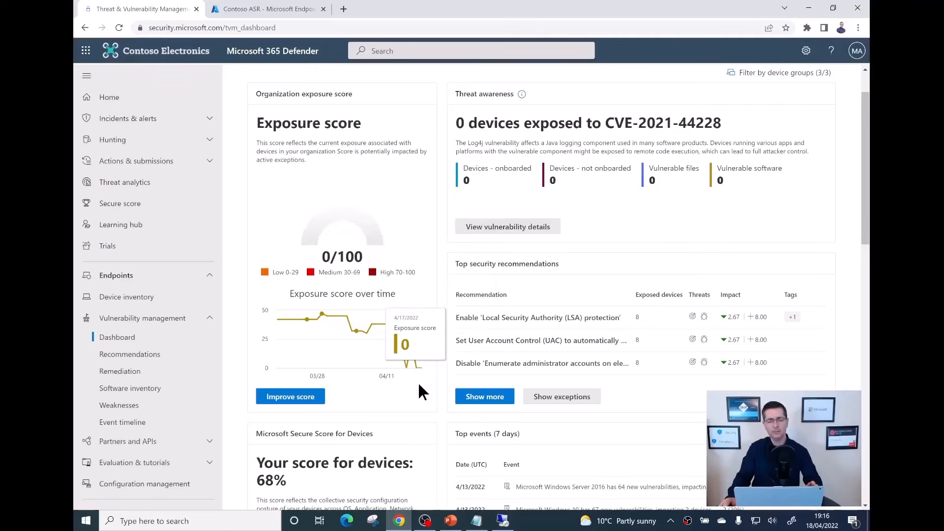
{"action": "mouse_move", "coordinate": [419, 385]}
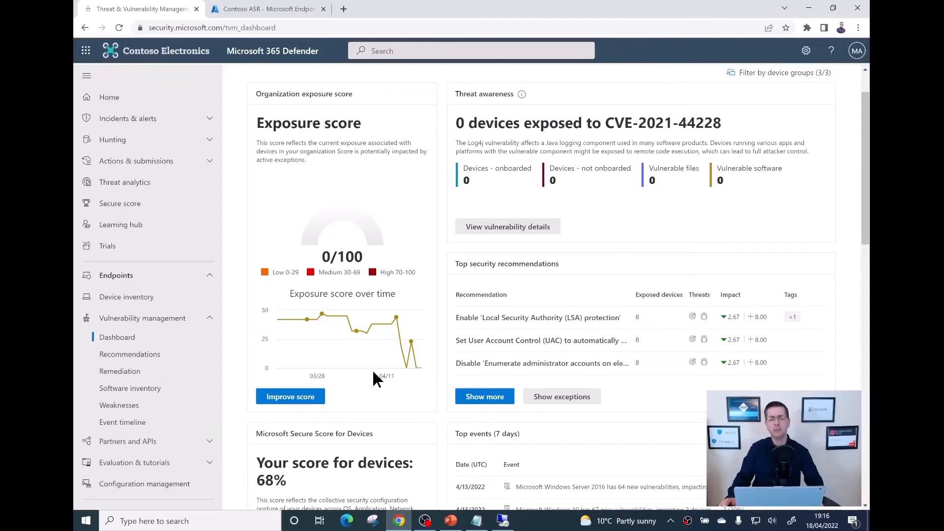
{"action": "mouse_move", "coordinate": [372, 353]}
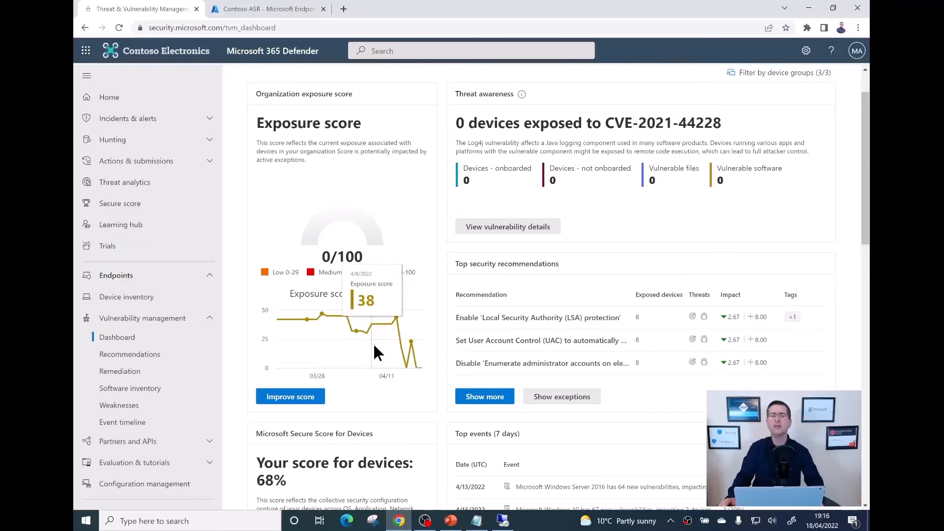
{"action": "scroll", "coordinate": [374, 347], "scroll_direction": "down", "scroll_amount": 1}
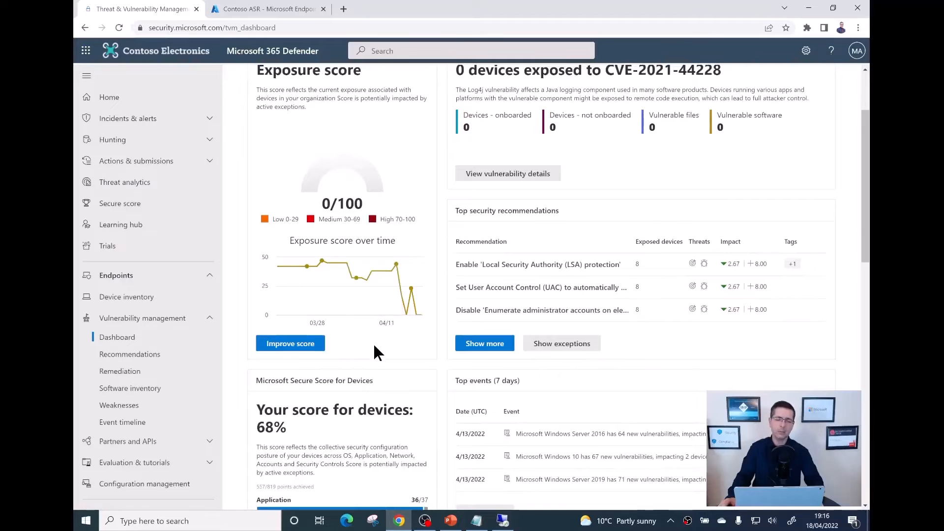
{"action": "mouse_move", "coordinate": [360, 294]}
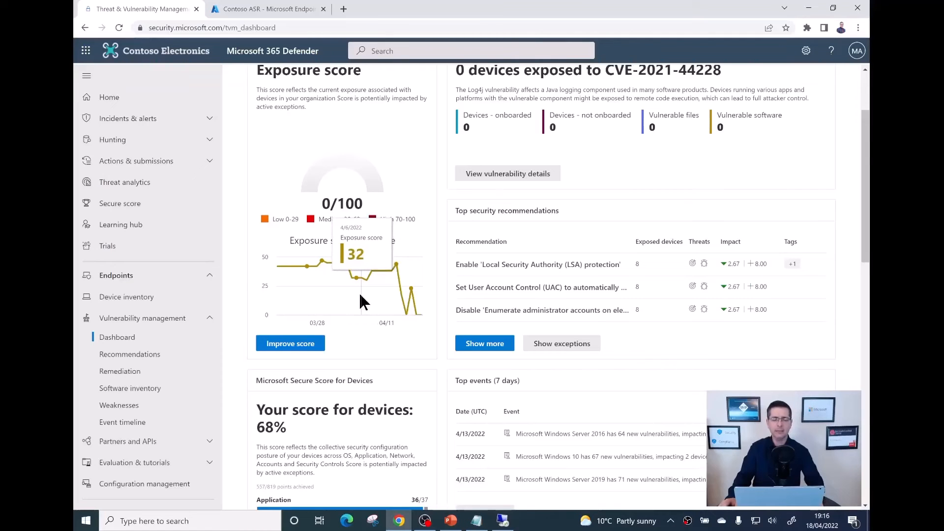
{"action": "scroll", "coordinate": [360, 300], "scroll_direction": "down", "scroll_amount": 4}
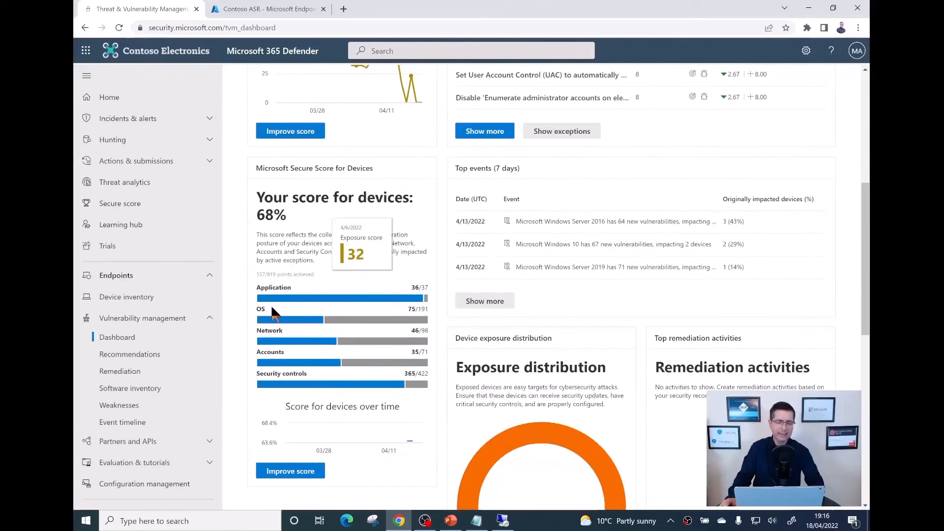
{"action": "mouse_move", "coordinate": [300, 299]}
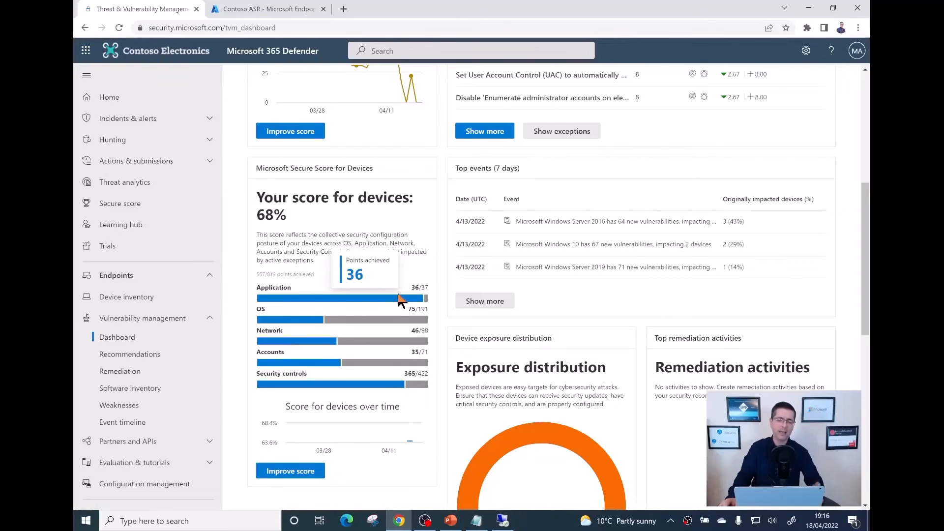
Step: Filter the vulnerability management security recommendations to the Application related component
{"action": "left_click", "coordinate": [158, 362]}
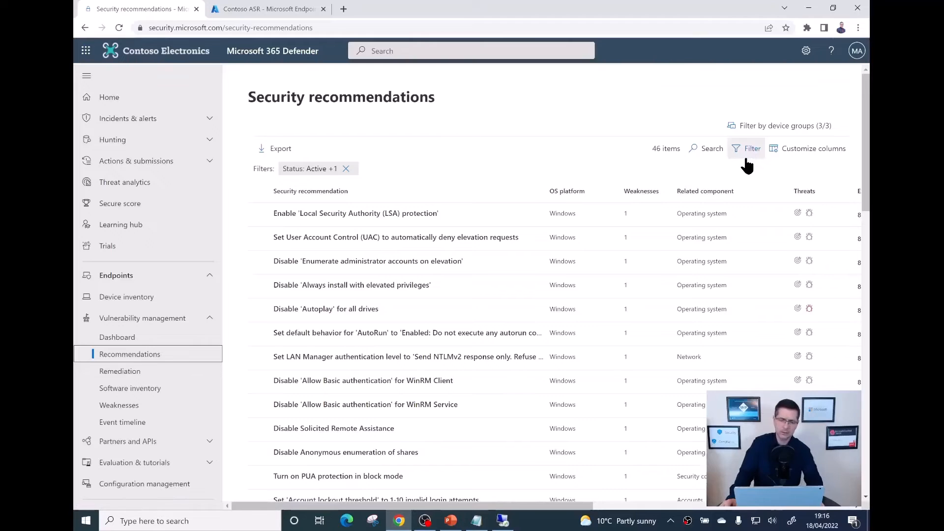
{"action": "left_click", "coordinate": [748, 150]}
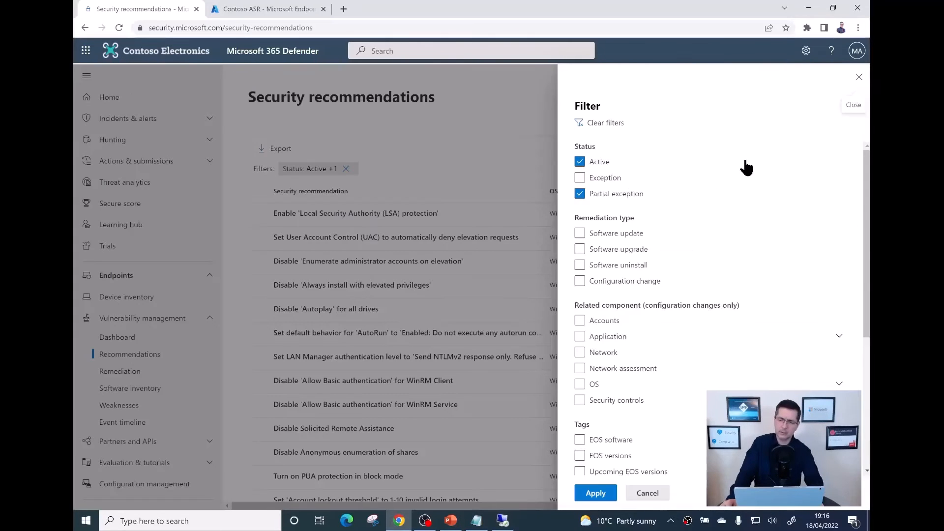
{"action": "scroll", "coordinate": [607, 383], "scroll_direction": "down", "scroll_amount": 3}
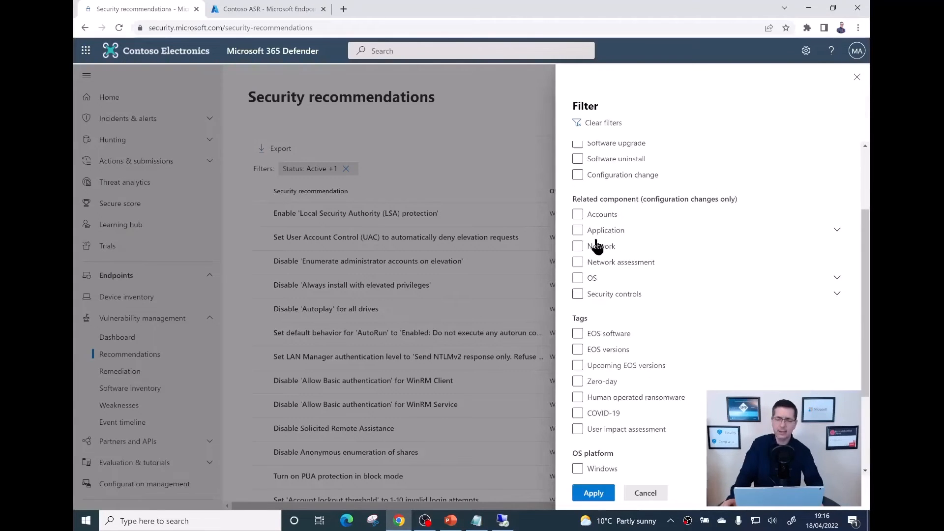
{"action": "left_click", "coordinate": [596, 283]}
{"action": "left_click", "coordinate": [596, 284]}
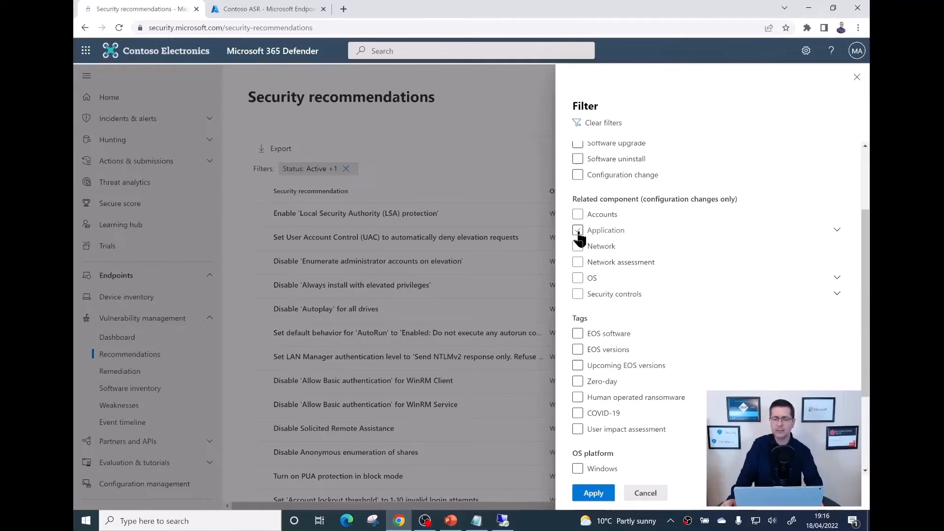
{"action": "left_click", "coordinate": [579, 233]}
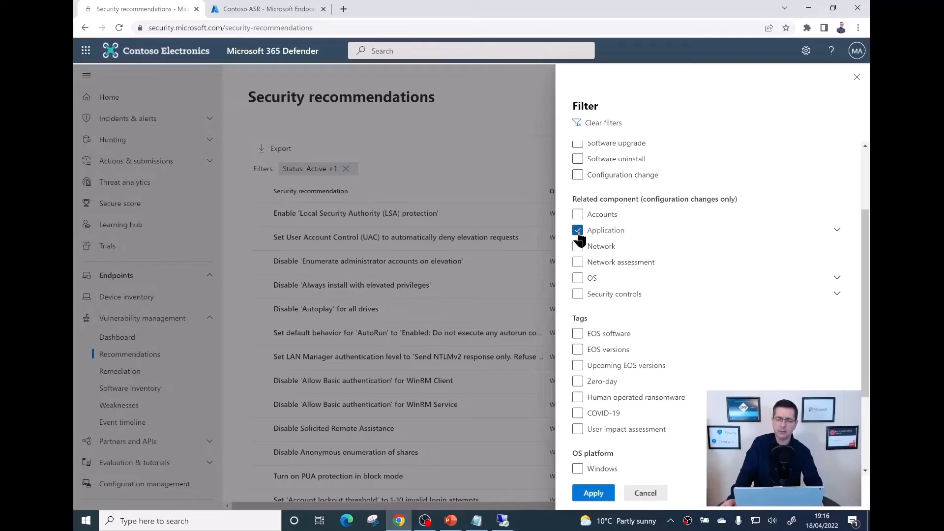
{"action": "left_click", "coordinate": [590, 494]}
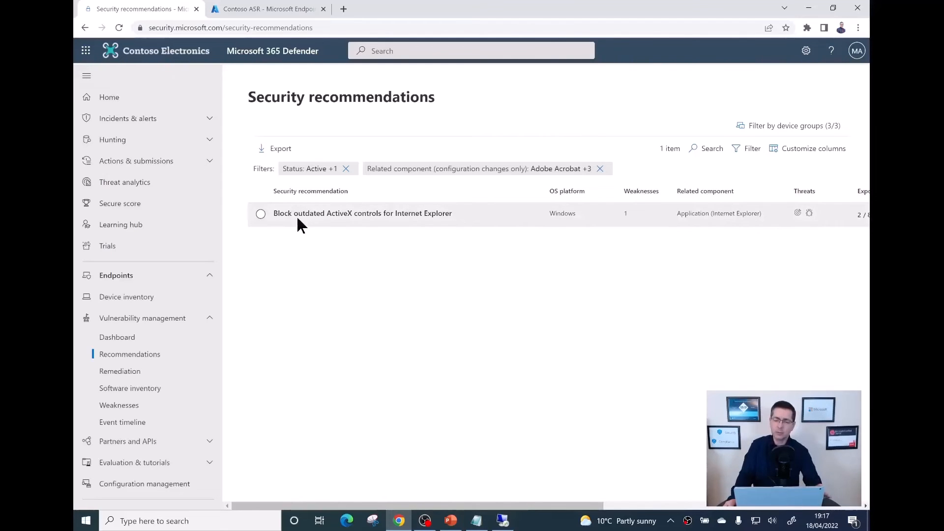
Step: Open the recommendation "Block outdated ActiveX controls for Internet Explorer" and read its description and potential risk
{"action": "double_click", "coordinate": [860, 215]}
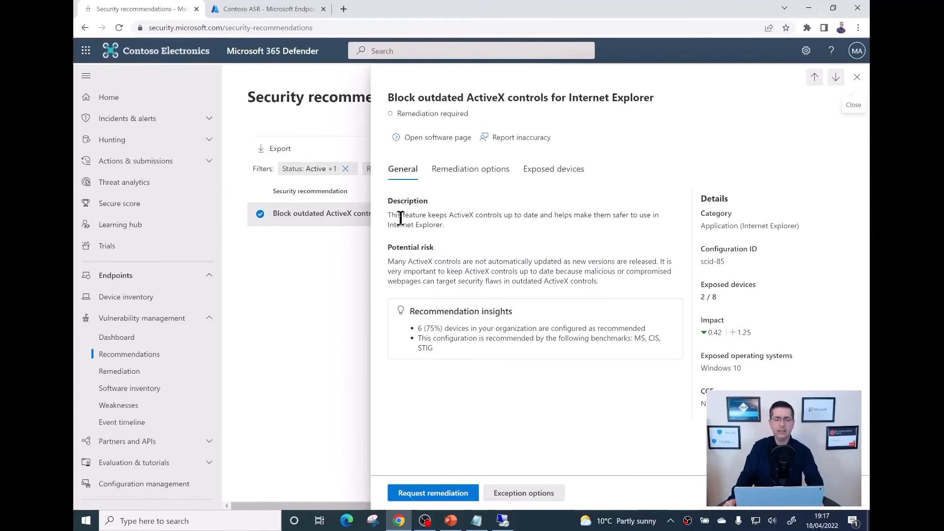
{"action": "left_click_drag", "start_coordinate": [403, 217], "coordinate": [462, 220]}
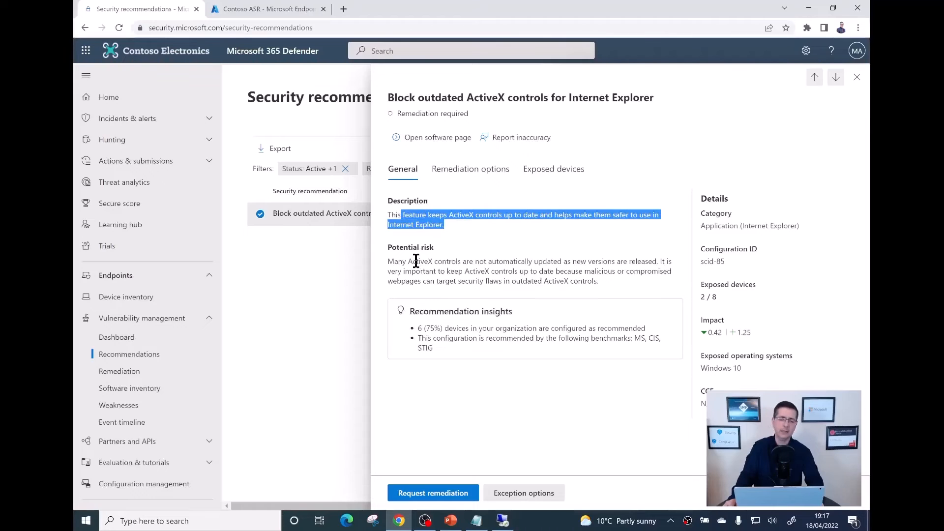
{"action": "left_click_drag", "start_coordinate": [417, 261], "coordinate": [477, 281]}
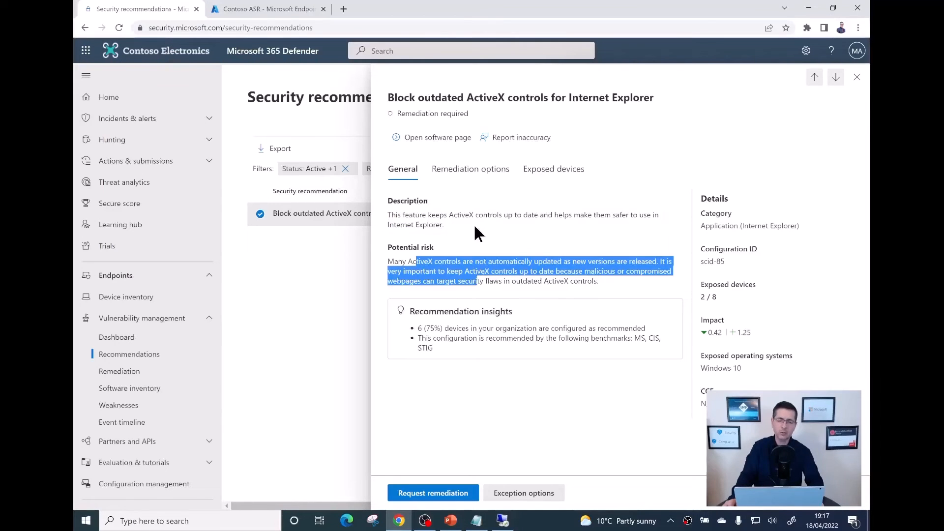
Step: Examine the ActiveX recommendation's remediation options, covering the MEM policy steps and the registry value, and close its details
{"action": "left_click", "coordinate": [462, 177]}
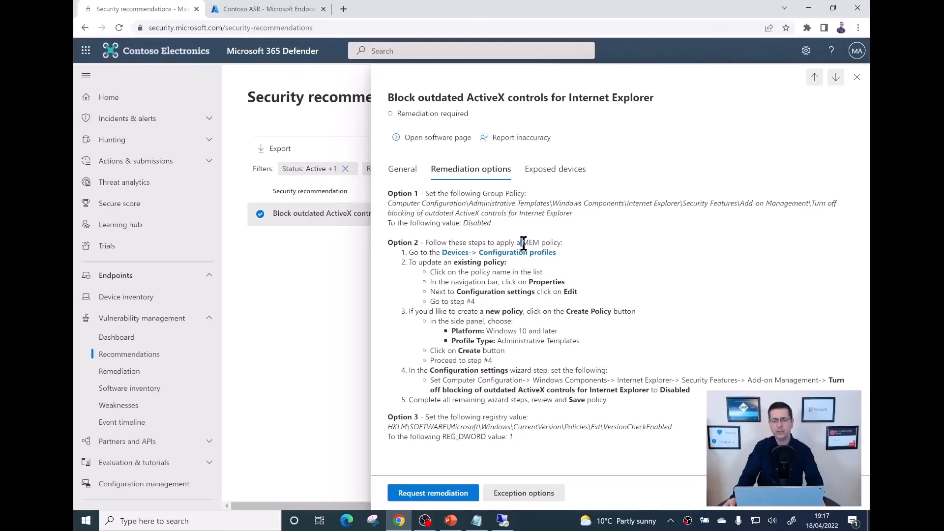
{"action": "left_click_drag", "start_coordinate": [523, 243], "coordinate": [541, 242]}
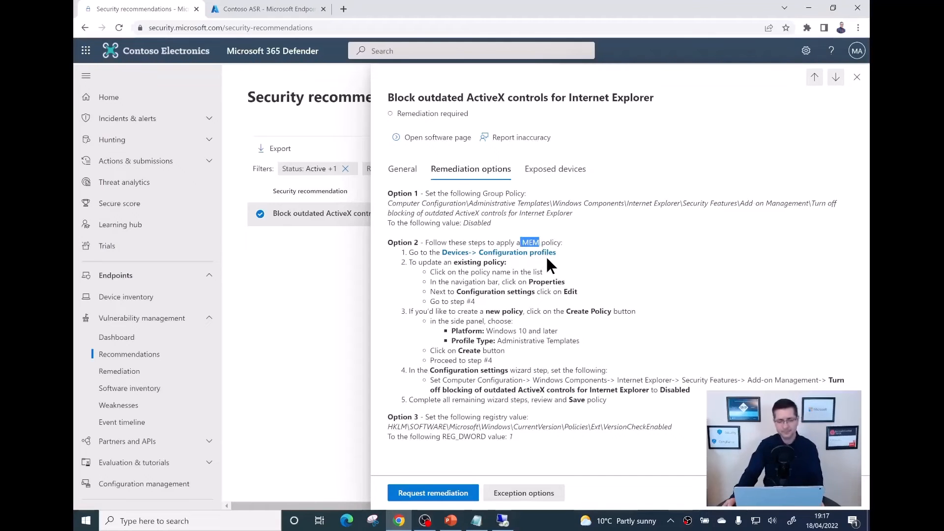
{"action": "left_click_drag", "start_coordinate": [490, 263], "coordinate": [502, 300]}
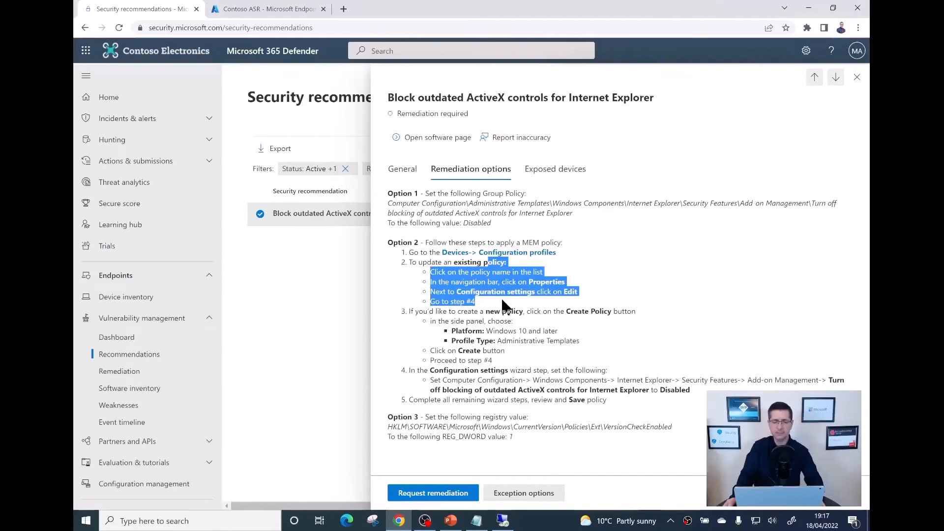
{"action": "left_click", "coordinate": [516, 433]}
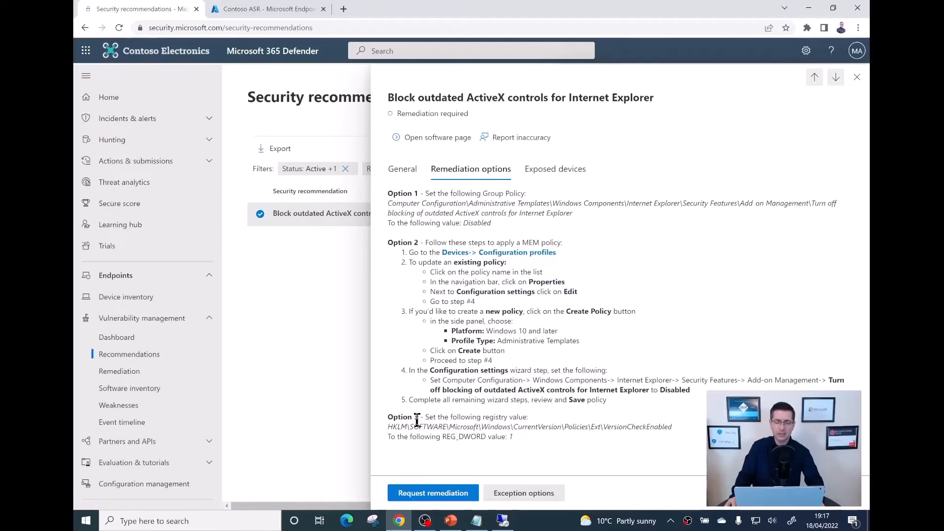
{"action": "left_click_drag", "start_coordinate": [392, 427], "coordinate": [655, 431]}
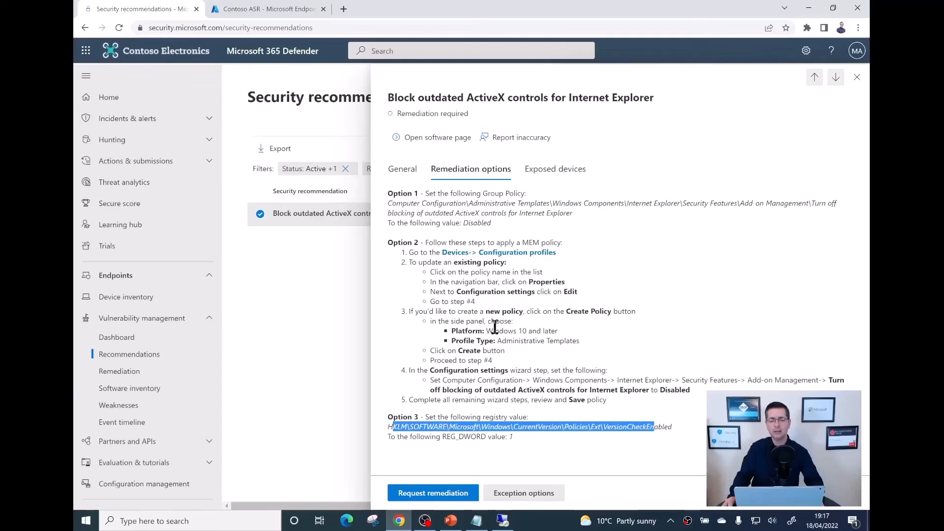
{"action": "left_click", "coordinate": [481, 426]}
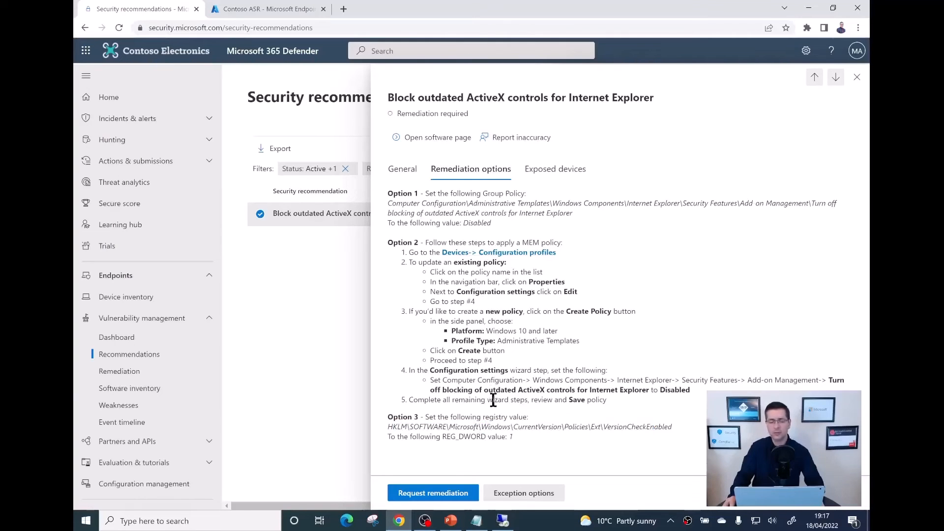
{"action": "left_click_drag", "start_coordinate": [483, 427], "coordinate": [495, 436]}
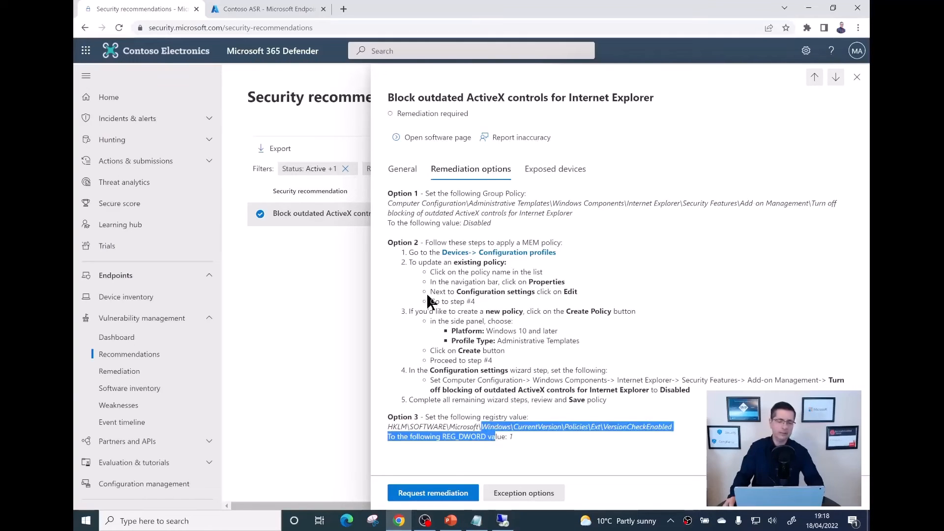
{"action": "left_click", "coordinate": [352, 279]}
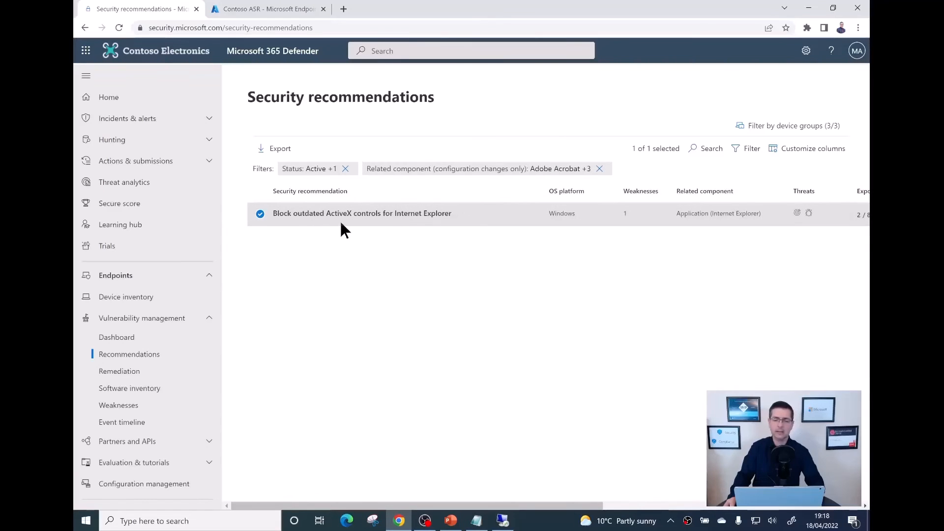
Step: Reload the vulnerability management security recommendations and filter them to the OS related component, including Services
{"action": "left_click", "coordinate": [145, 340]}
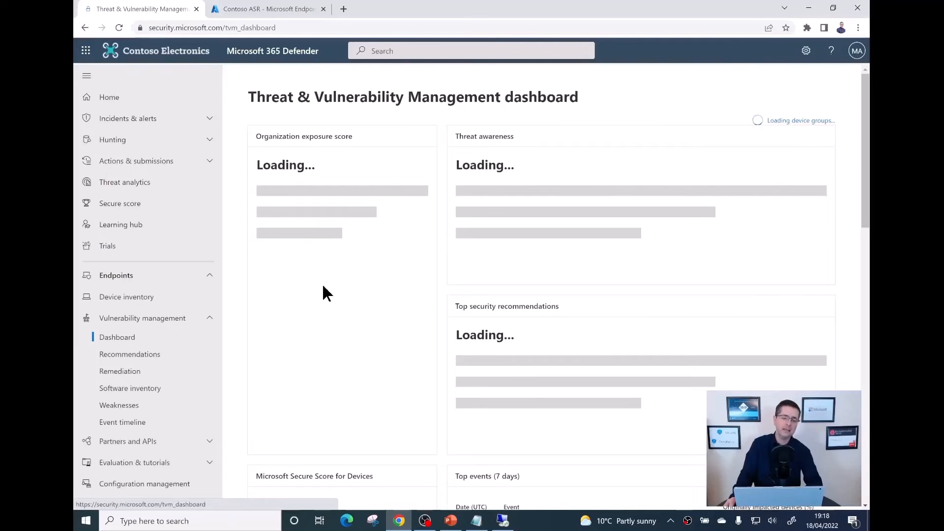
{"action": "left_click", "coordinate": [148, 358]}
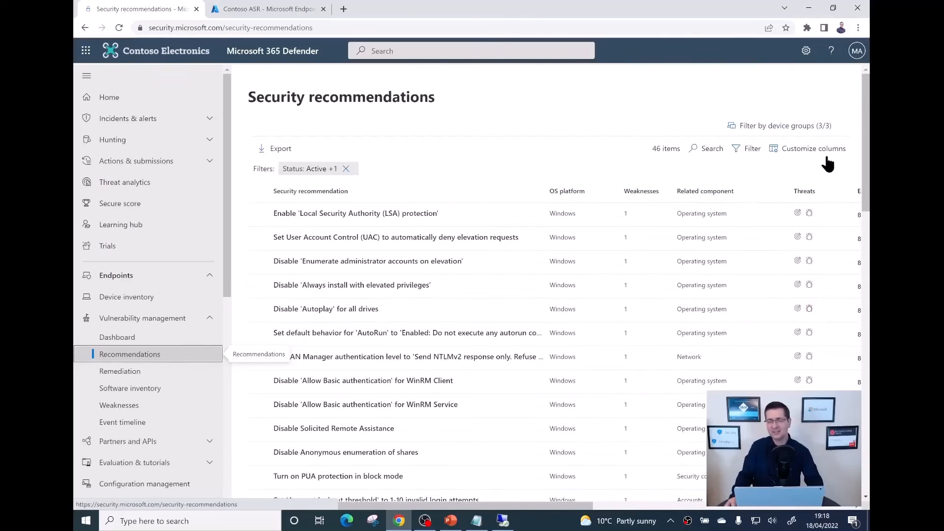
{"action": "left_click", "coordinate": [744, 153]}
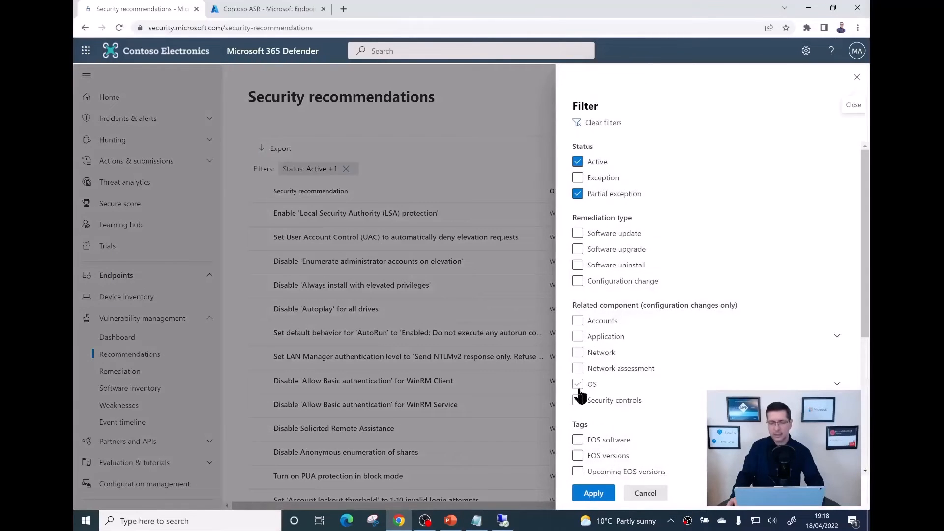
{"action": "left_click", "coordinate": [579, 385]}
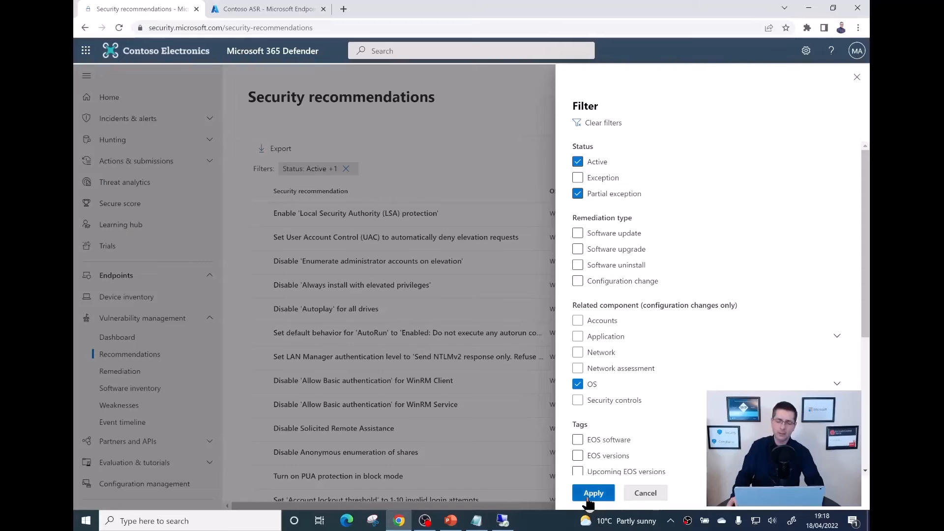
{"action": "left_click", "coordinate": [544, 365]}
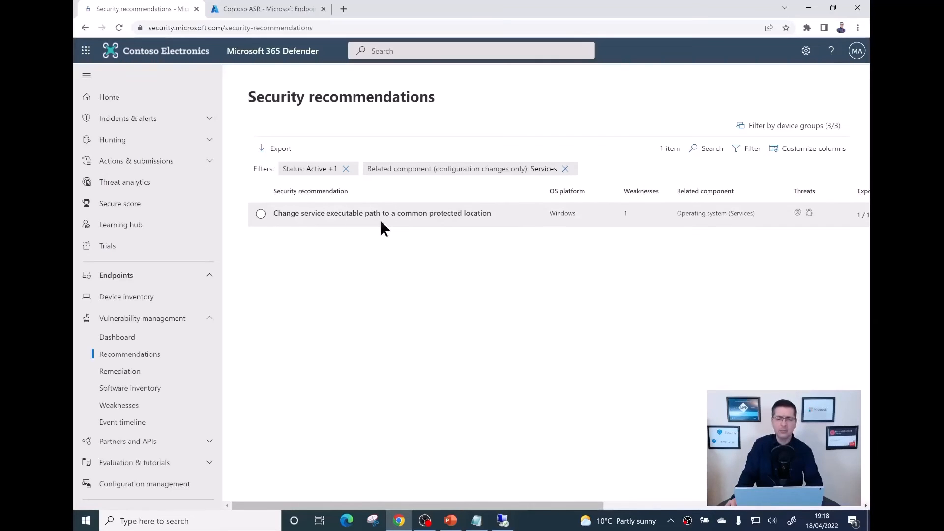
Step: Review the remediation options and exposed devices of "Change service executable path to a common protected location", and close its details
{"action": "left_click", "coordinate": [447, 215]}
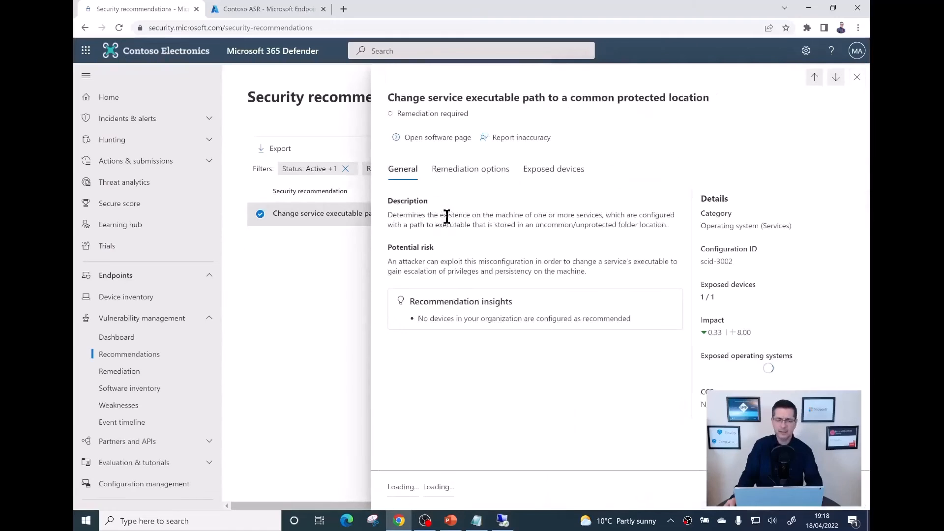
{"action": "left_click", "coordinate": [459, 175]}
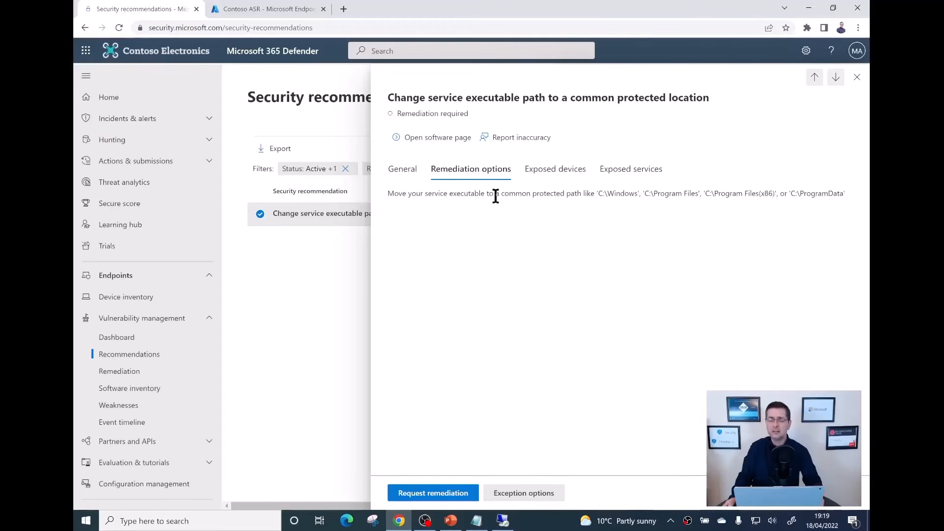
{"action": "left_click_drag", "start_coordinate": [598, 195], "coordinate": [792, 194]}
{"action": "left_click", "coordinate": [632, 222]}
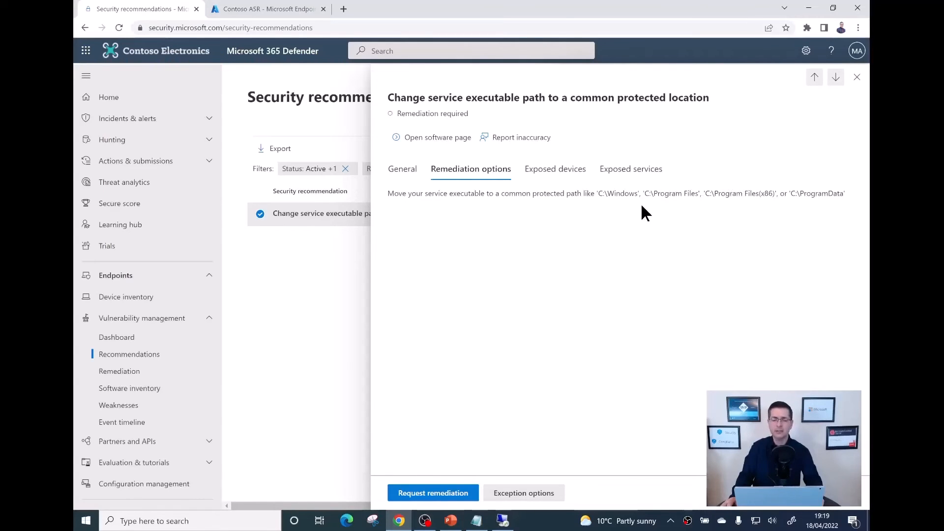
{"action": "left_click", "coordinate": [541, 179]}
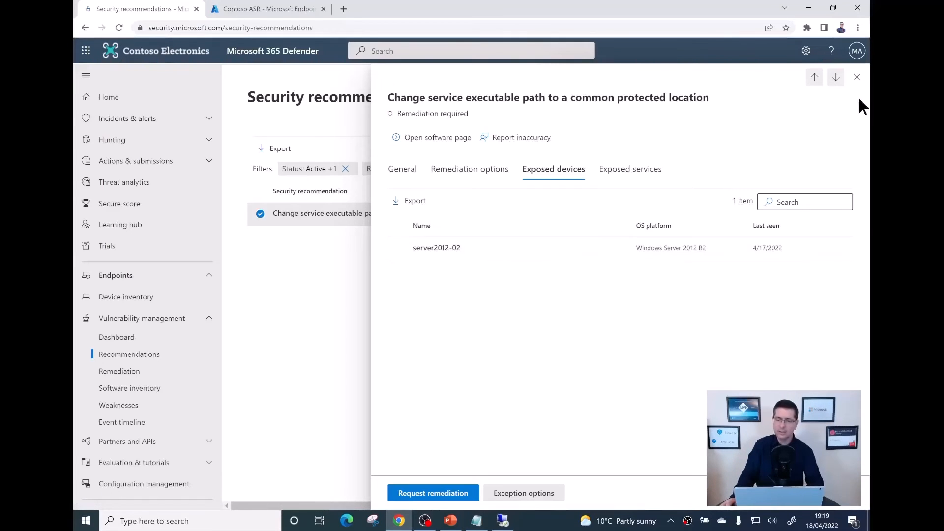
{"action": "left_click", "coordinate": [858, 77]}
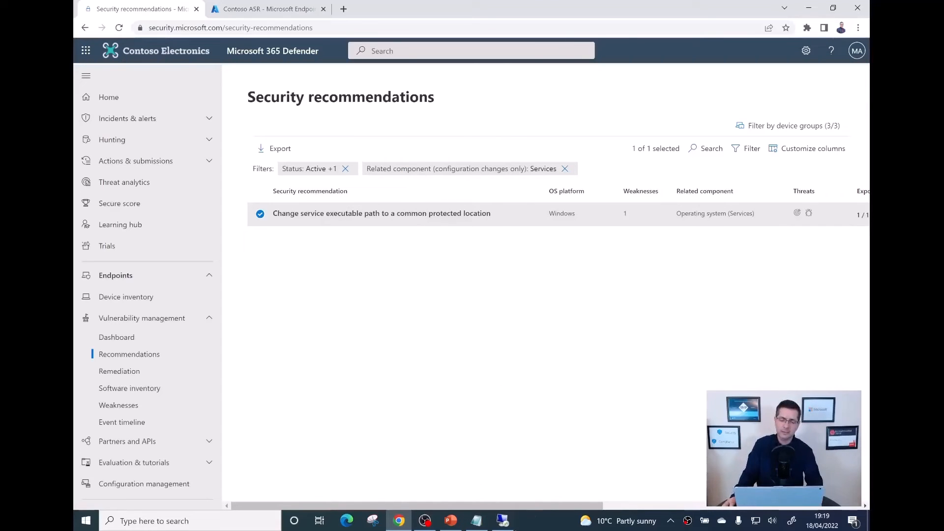
Step: Switch to the Server 2012-02 virtual machine, run hostname in a cleared PowerShell console, and view the folders on its C: drive
{"action": "left_click", "coordinate": [503, 520]}
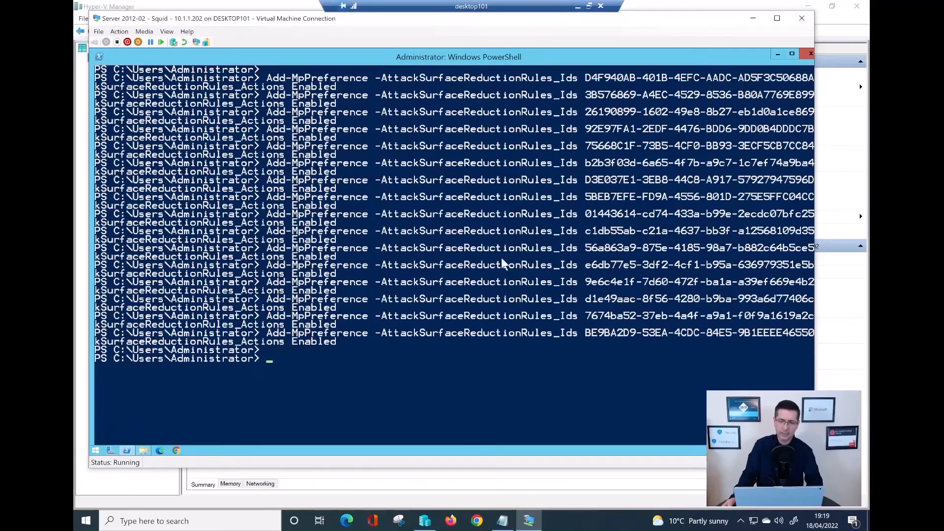
{"action": "type", "text": "c;ls"}
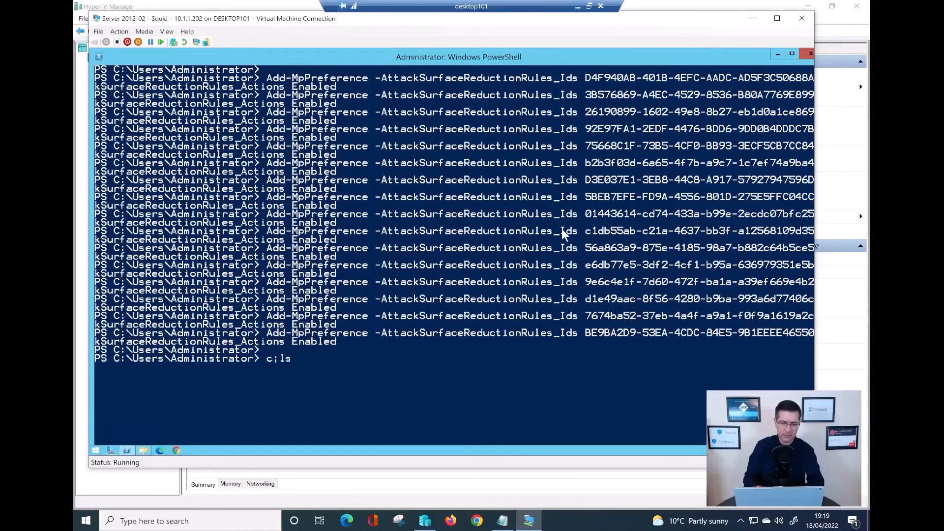
{"action": "key", "text": "Return"}
{"action": "type", "text": "cls"}
{"action": "key", "text": "Return"}
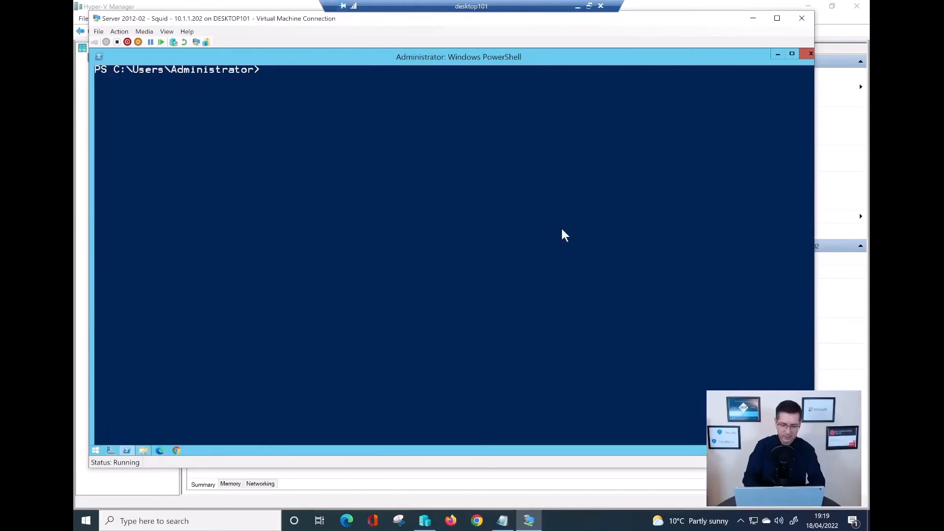
{"action": "type", "text": "hostname"}
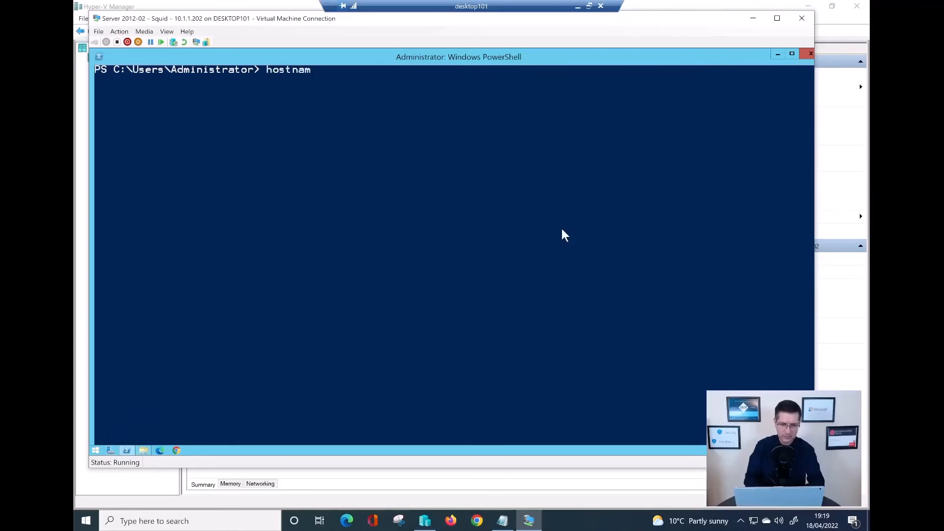
{"action": "key", "text": "Return"}
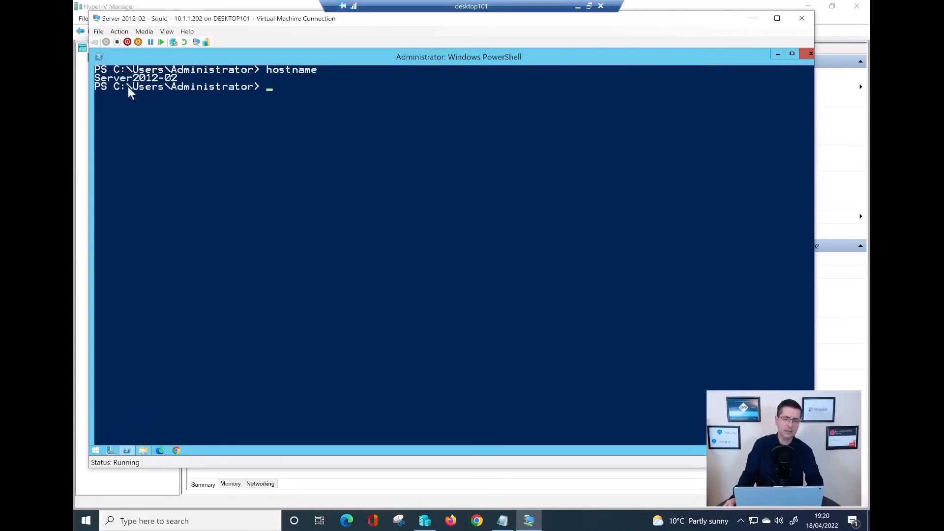
{"action": "left_click", "coordinate": [778, 54]}
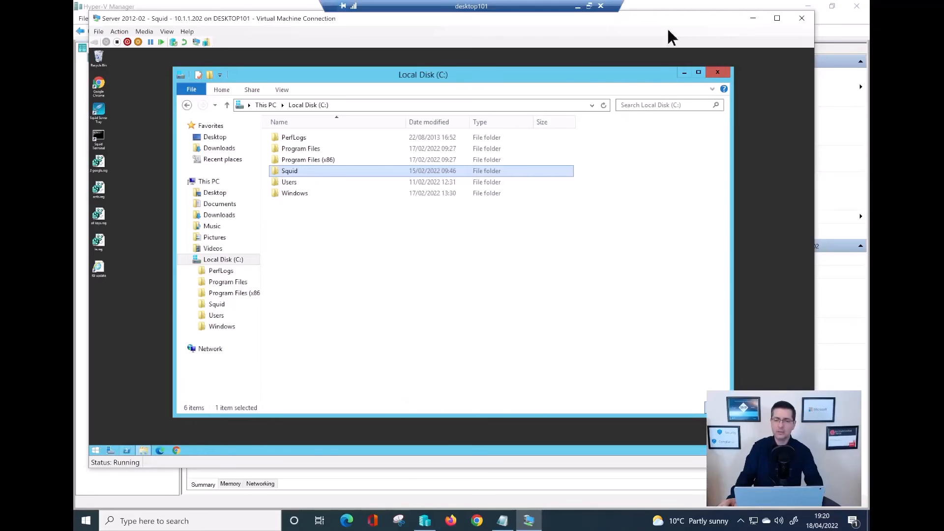
{"action": "left_click", "coordinate": [577, 6]}
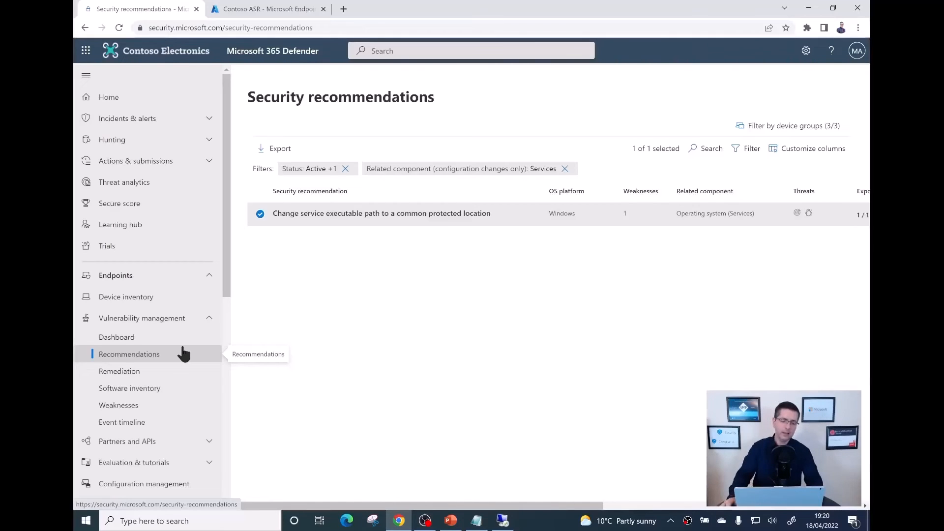
Step: Change the security recommendations' related component filter from OS to Accounts
{"action": "left_click", "coordinate": [751, 151]}
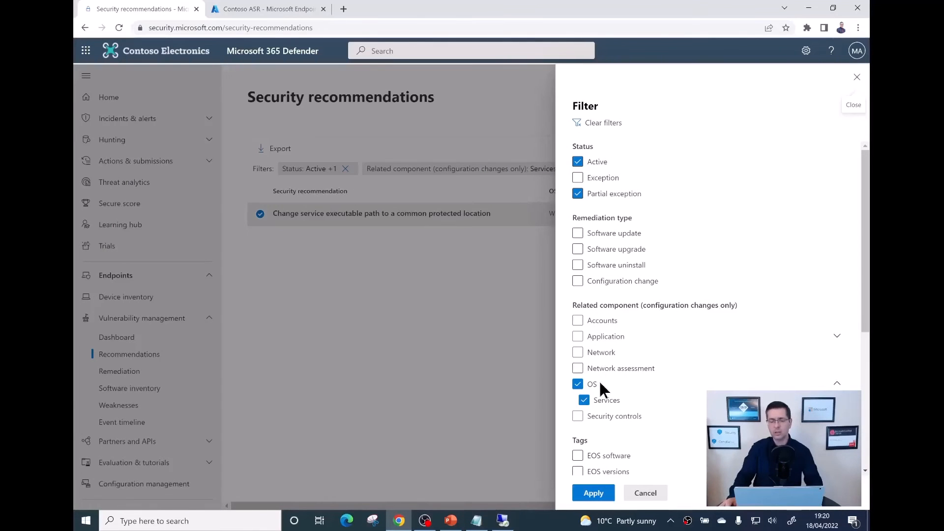
{"action": "left_click", "coordinate": [578, 386]}
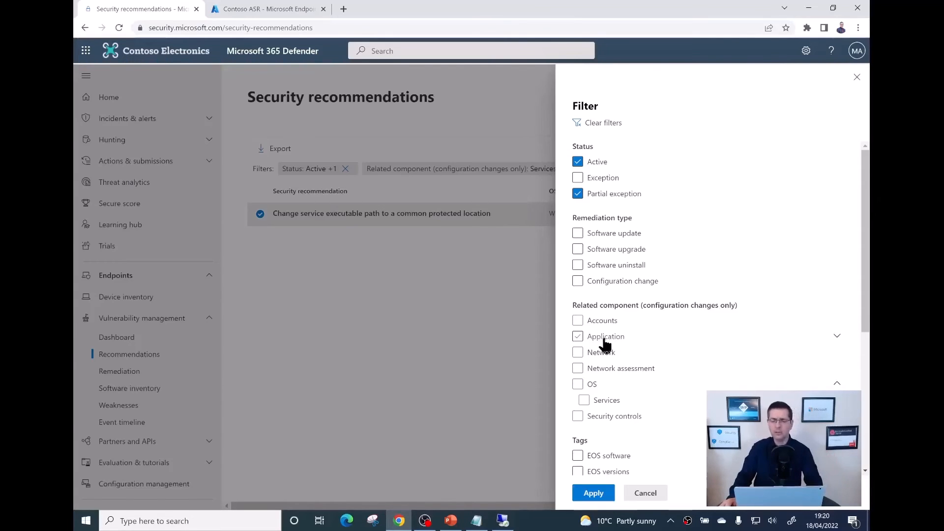
{"action": "left_click", "coordinate": [578, 322]}
{"action": "left_click", "coordinate": [596, 493]}
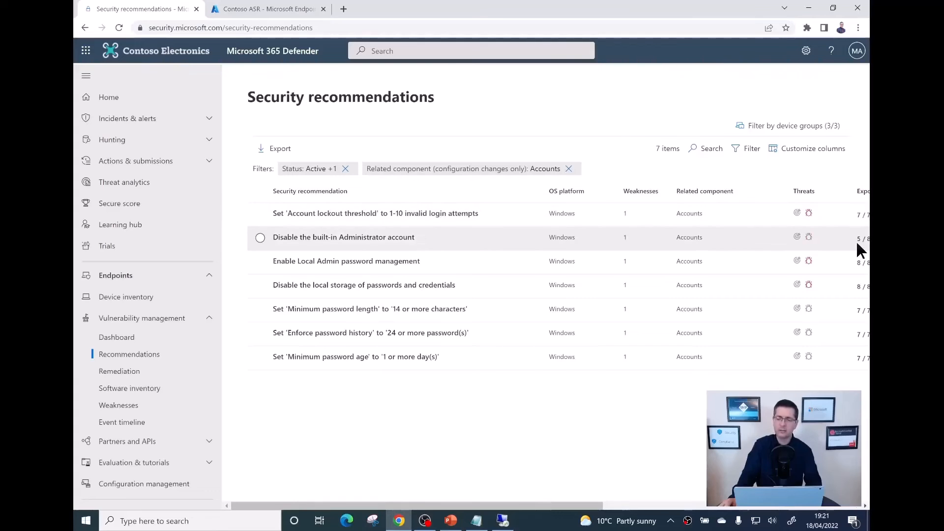
Step: Open "Set 'Account lockout threshold' to 1-10 invalid login attempts" and read its description, potential risk and Group Policy remediation
{"action": "left_click", "coordinate": [312, 215]}
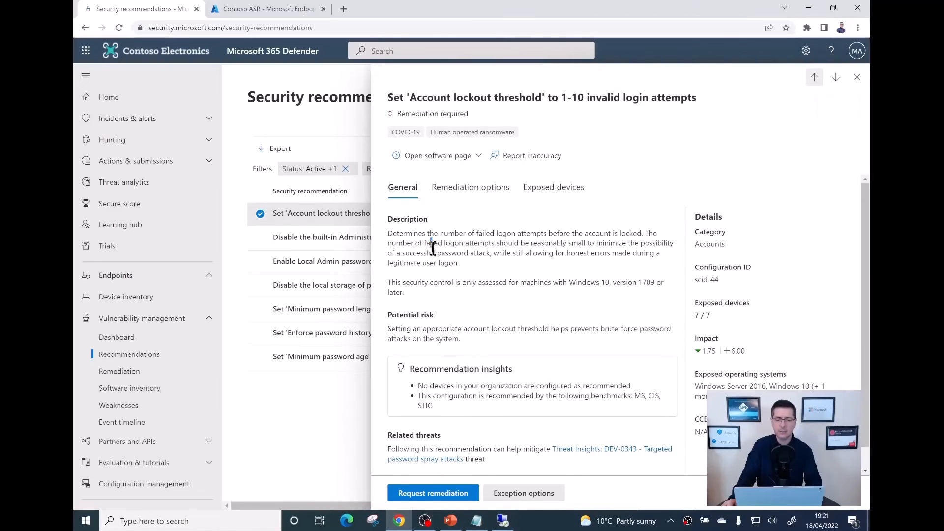
{"action": "left_click_drag", "start_coordinate": [431, 243], "coordinate": [446, 339]}
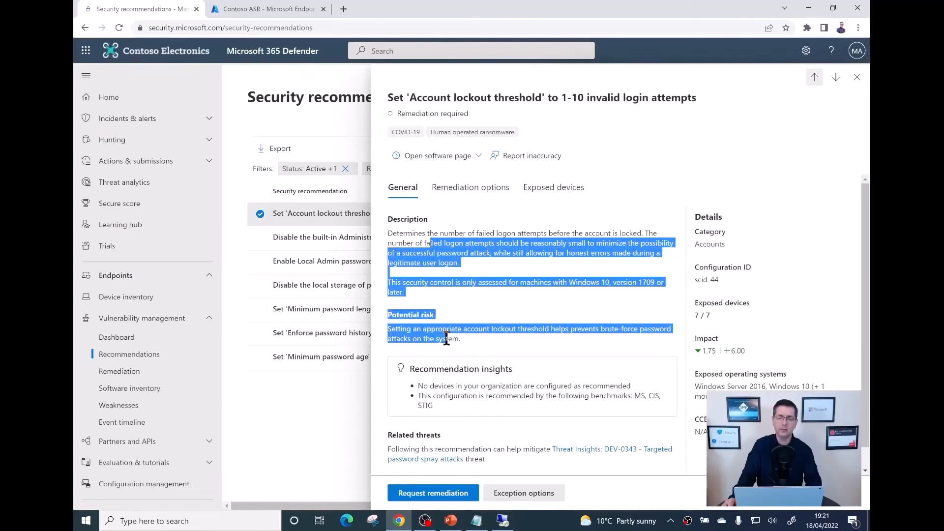
{"action": "left_click", "coordinate": [465, 188]}
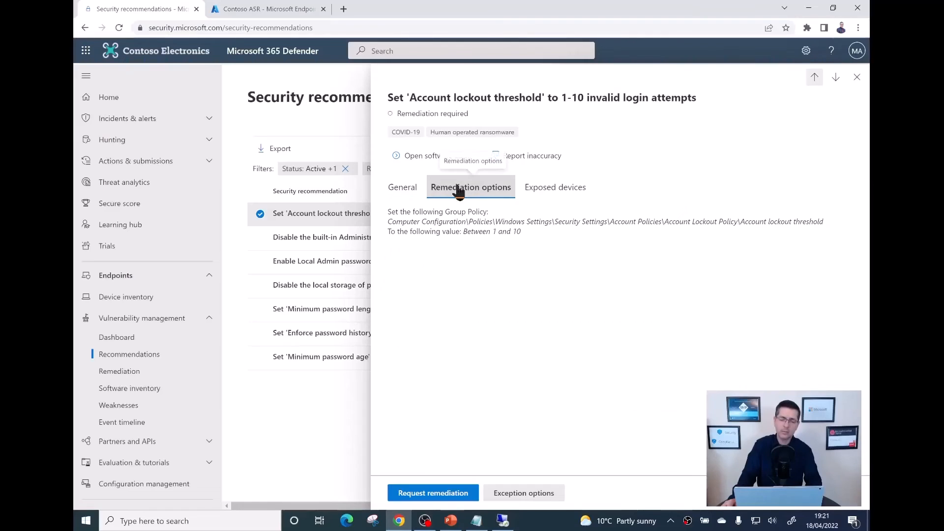
{"action": "left_click_drag", "start_coordinate": [435, 225], "coordinate": [555, 227]}
{"action": "left_click", "coordinate": [567, 231]}
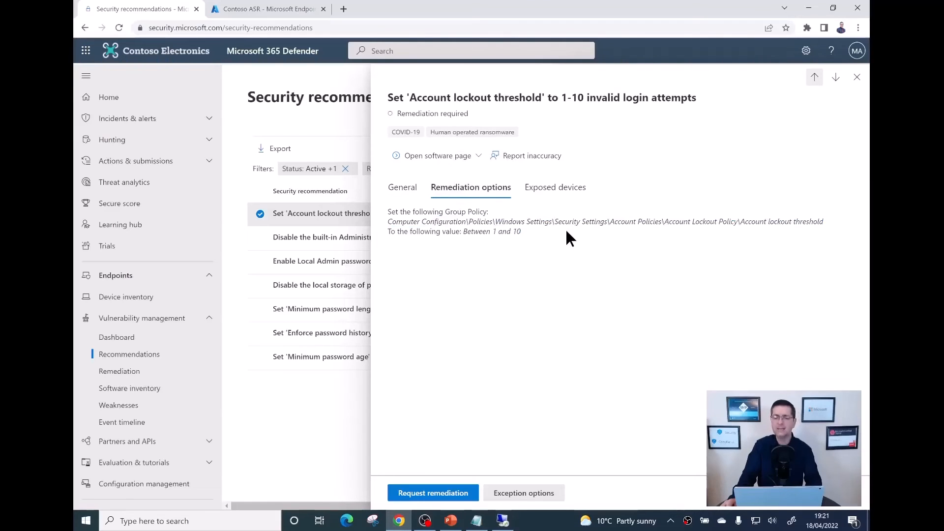
Step: Open the Threat & Vulnerability Management dashboard and examine the Accounts points within the Microsoft Secure Score for Devices
{"action": "left_click", "coordinate": [137, 340]}
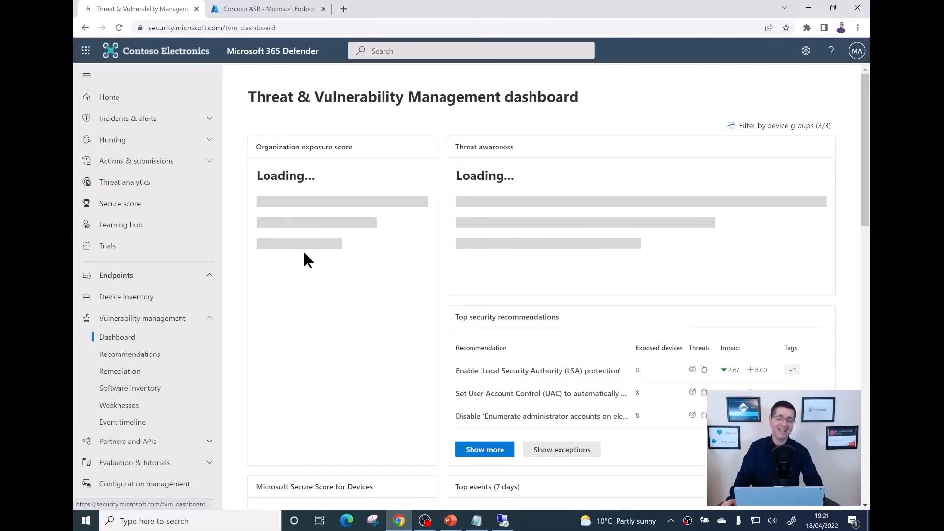
{"action": "scroll", "coordinate": [306, 260], "scroll_direction": "down", "scroll_amount": 6}
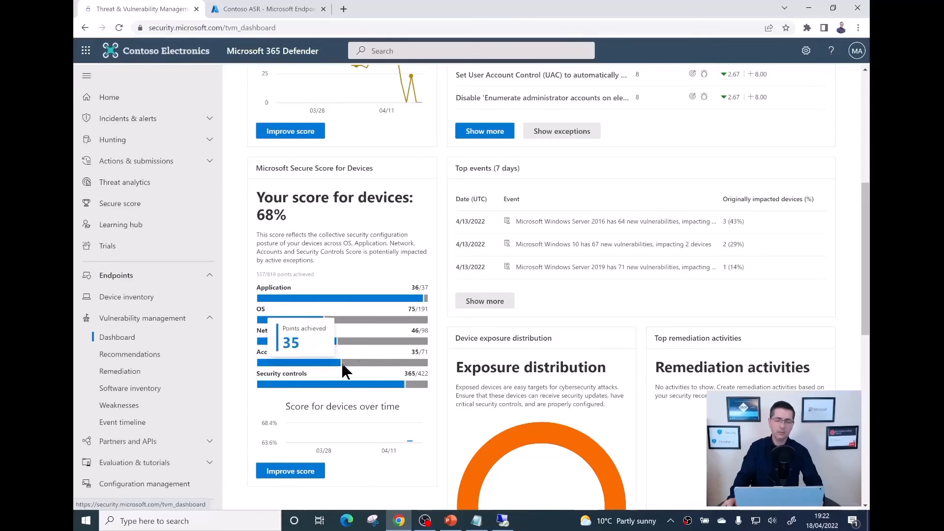
{"action": "mouse_move", "coordinate": [406, 365]}
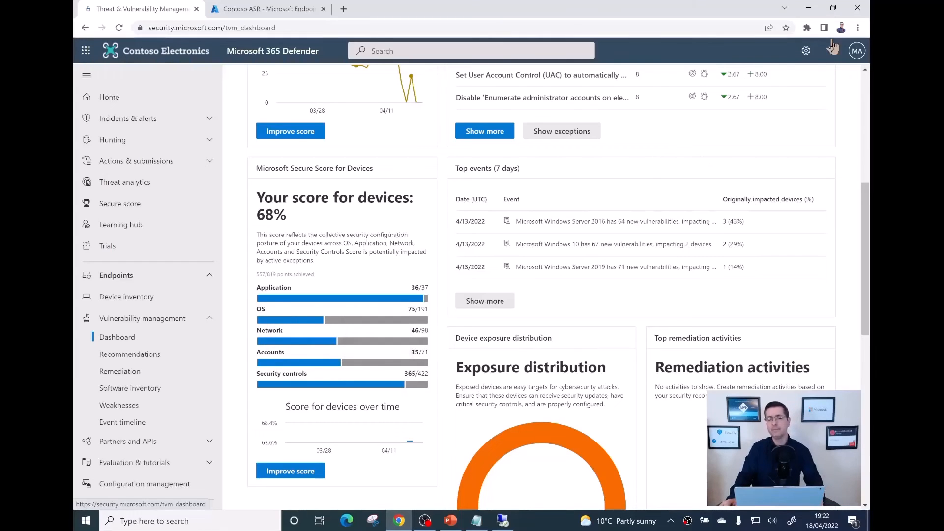
Step: Minimize the browser, switch to the exposure score presentation in PowerPoint and start its slide show from the first slide
{"action": "left_click", "coordinate": [812, 8]}
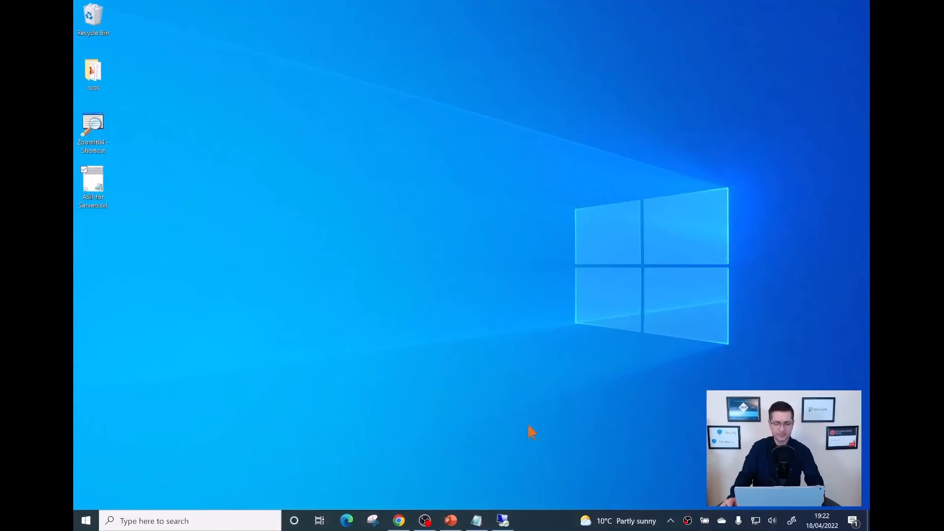
{"action": "left_click", "coordinate": [451, 520]}
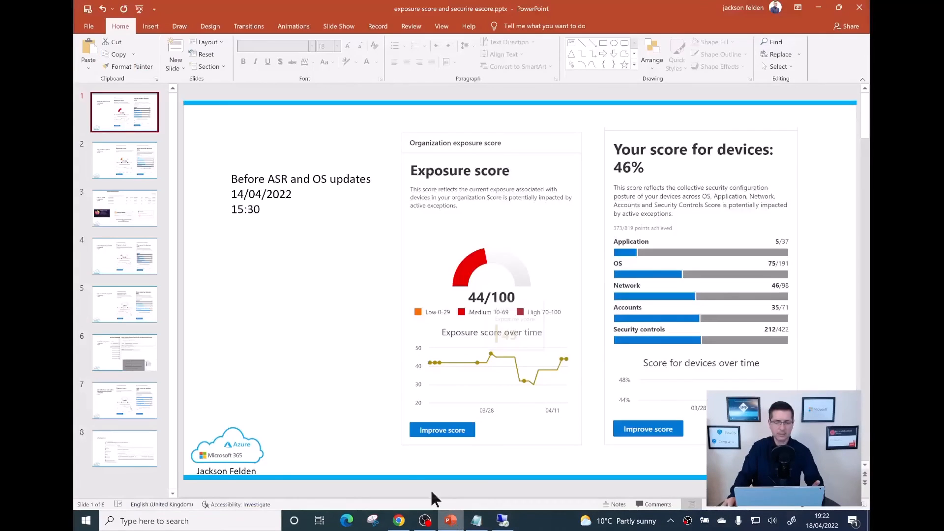
{"action": "left_click", "coordinate": [758, 506]}
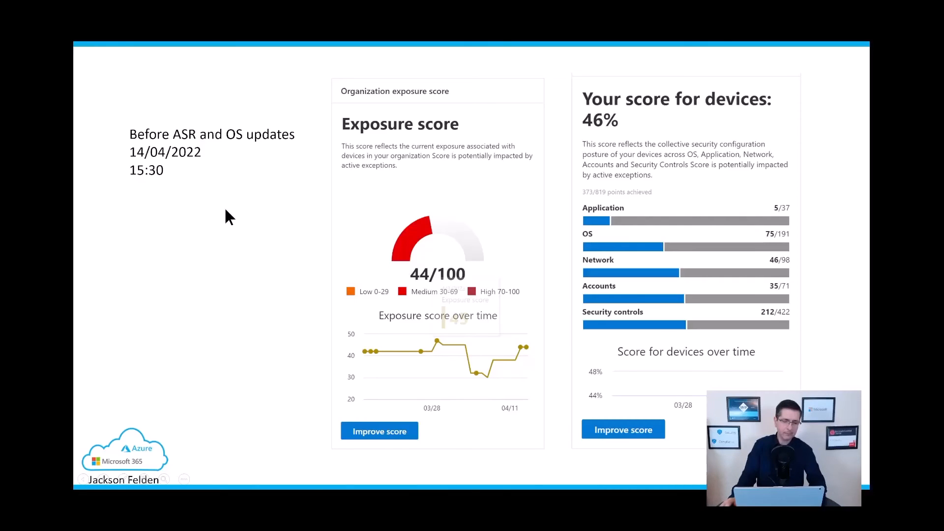
Step: Underline the "Before ASR and OS updates" text, its date and time, and the 44/100 exposure score in red on the slide
{"action": "mouse_move", "coordinate": [135, 165]}
{"action": "left_mouse_down"}
{"action": "mouse_move", "coordinate": [174, 165]}
{"action": "mouse_move", "coordinate": [166, 180]}
{"action": "left_mouse_up"}
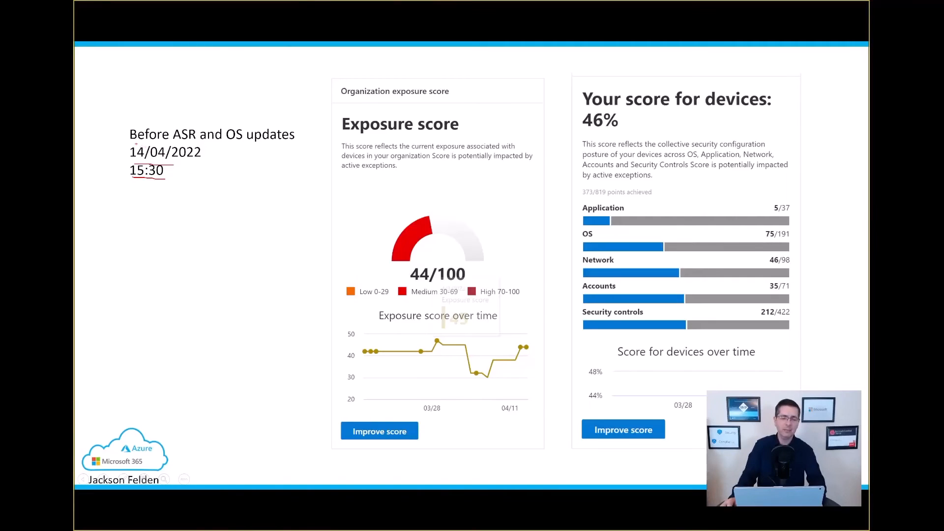
{"action": "left_click_drag", "start_coordinate": [136, 145], "coordinate": [266, 145]}
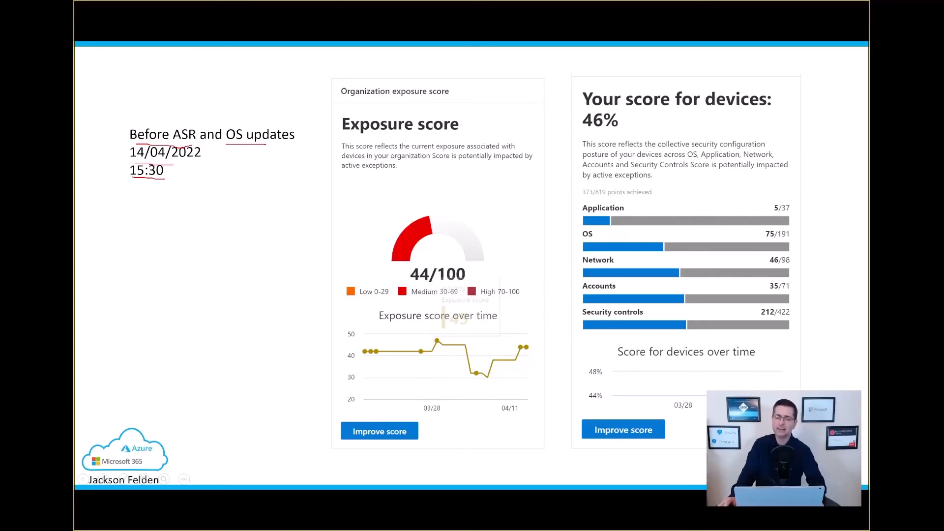
{"action": "left_click_drag", "start_coordinate": [408, 281], "coordinate": [450, 280]}
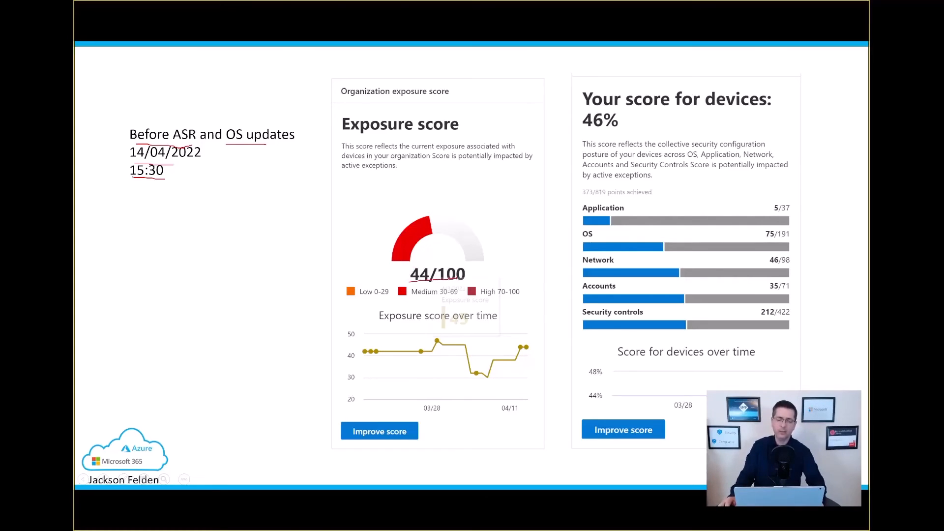